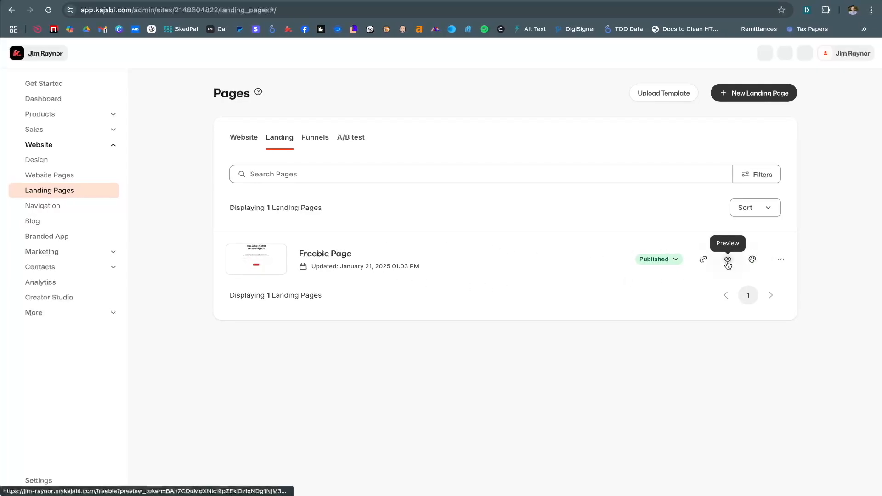
Open the Freebie Page from the Landing Pages list in the page builder
click(329, 255)
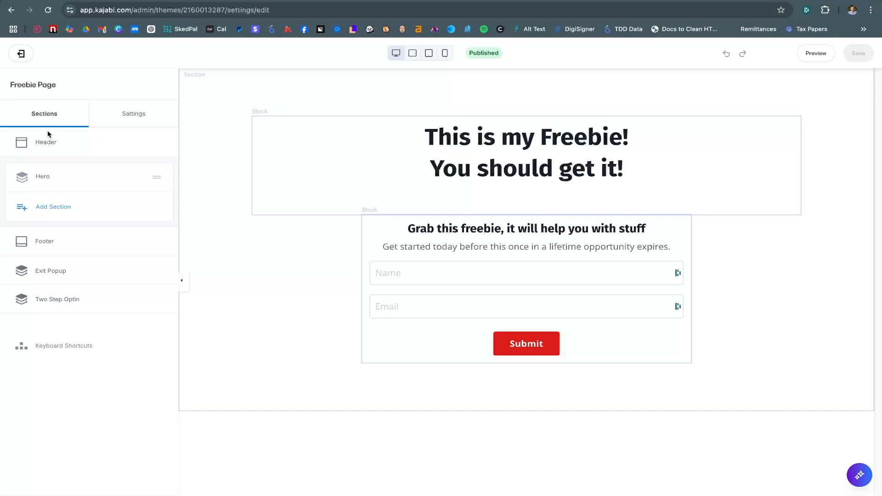
From the page Settings, open the Style Guide and scroll to its Colors and Buttons options
click(157, 119)
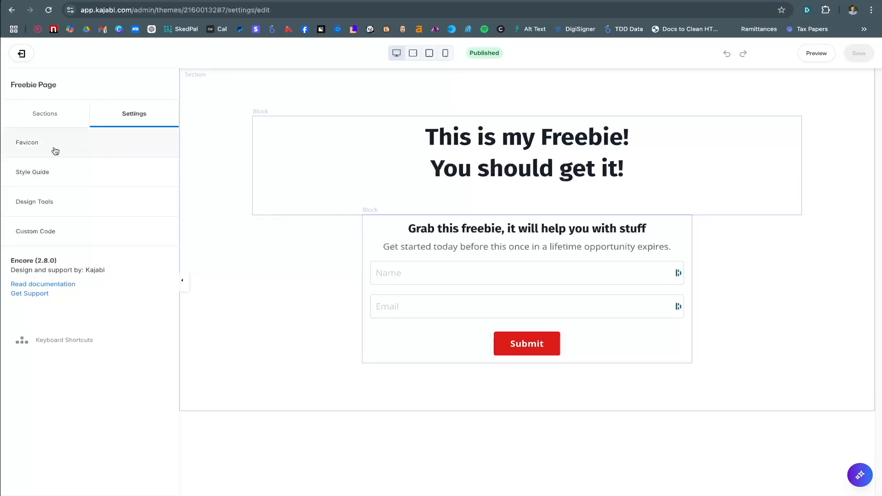
click(30, 144)
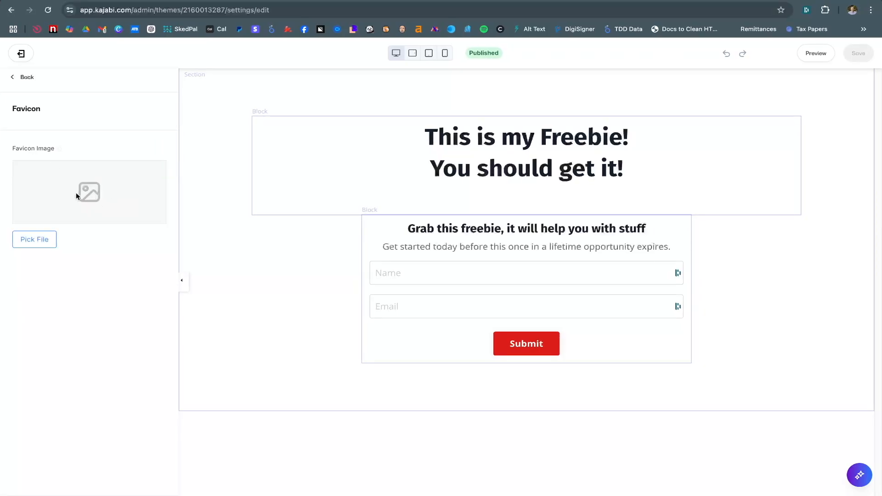
click(32, 86)
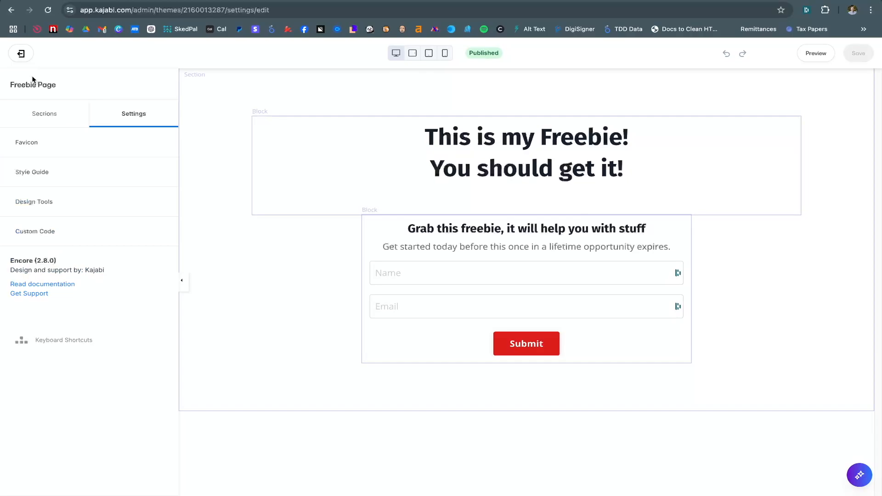
click(60, 175)
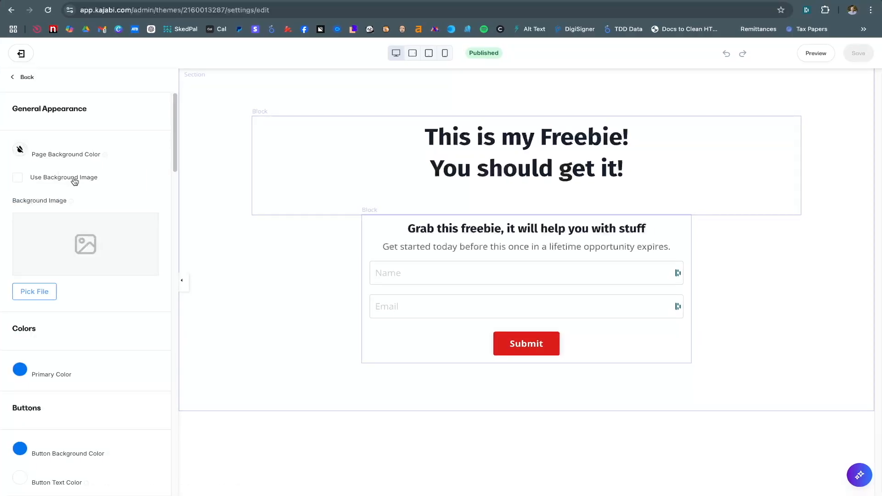
scroll(72, 168, down, 3)
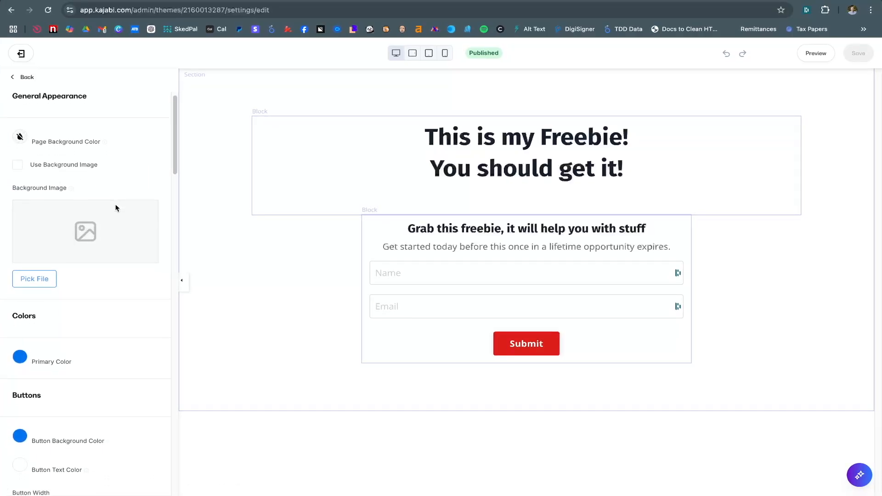
scroll(86, 178, down, 1)
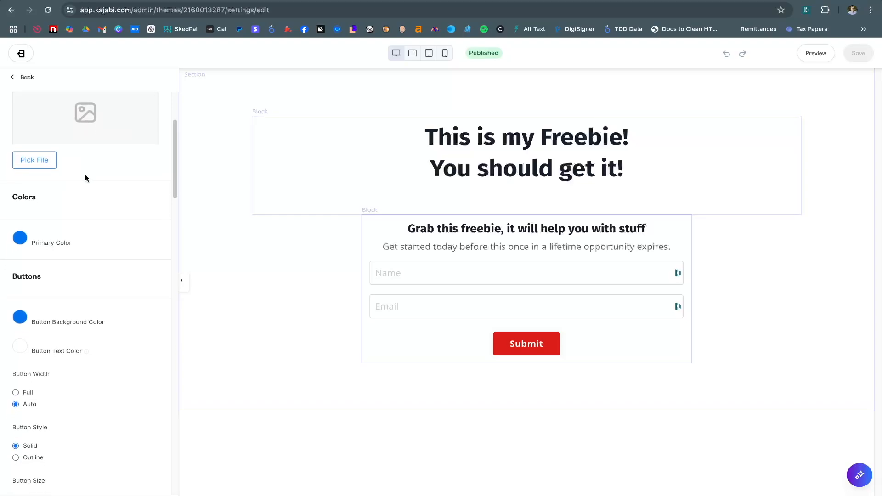
scroll(85, 178, up, 4)
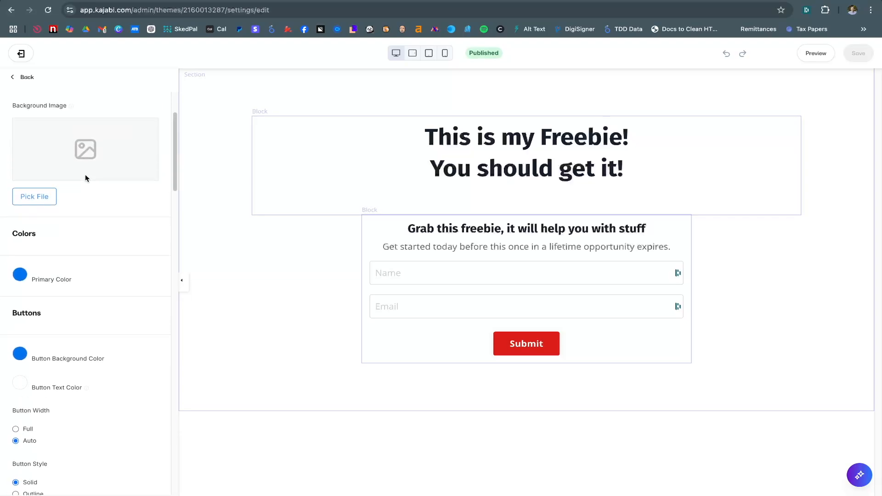
scroll(75, 256, down, 4)
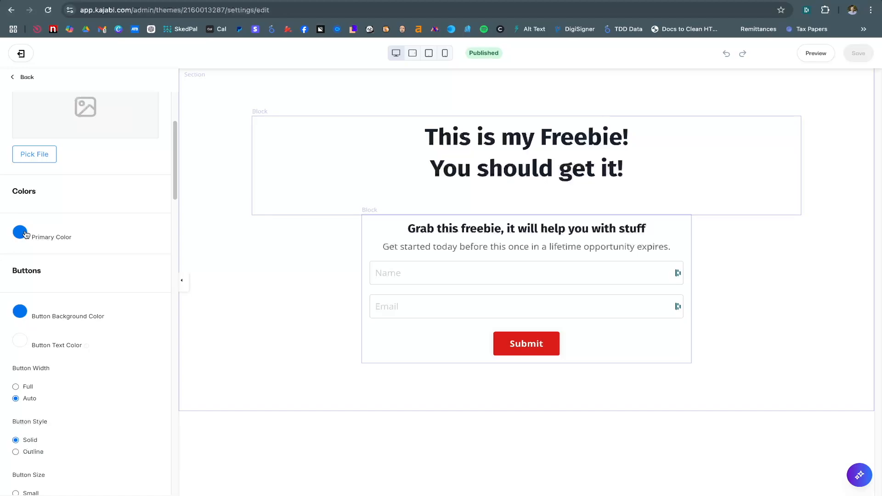
Set the Style Guide primary colour to red
click(19, 232)
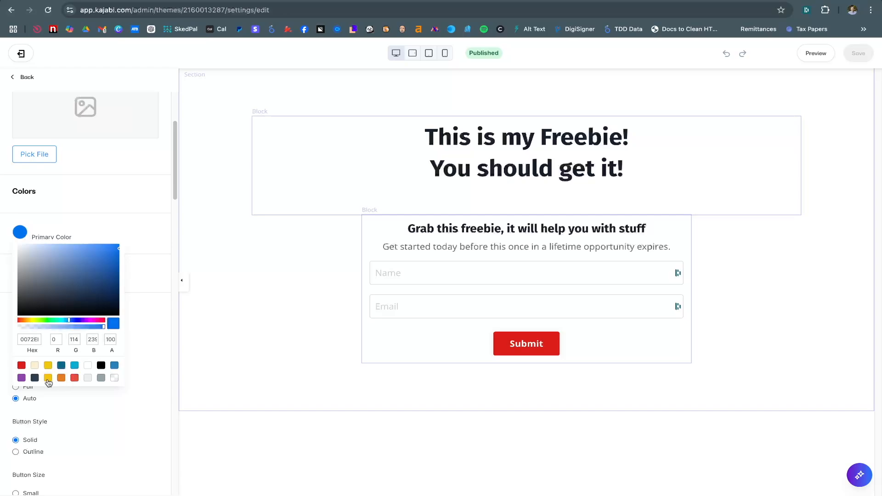
click(22, 365)
click(130, 224)
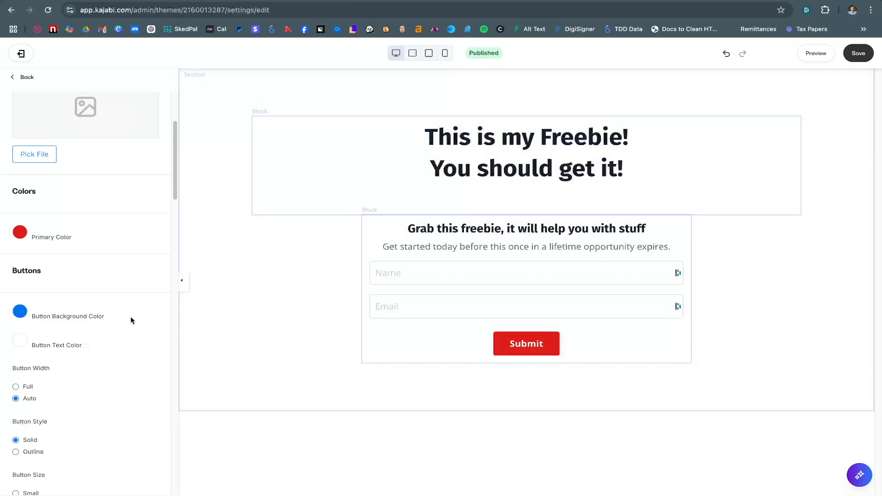
Set the button background colour to the dark teal preset (RGB 8, 103, 136)
click(21, 314)
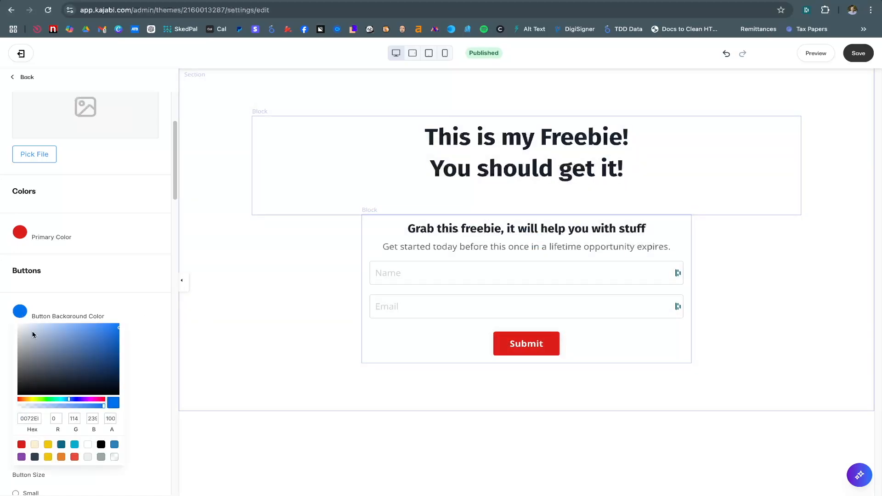
click(48, 445)
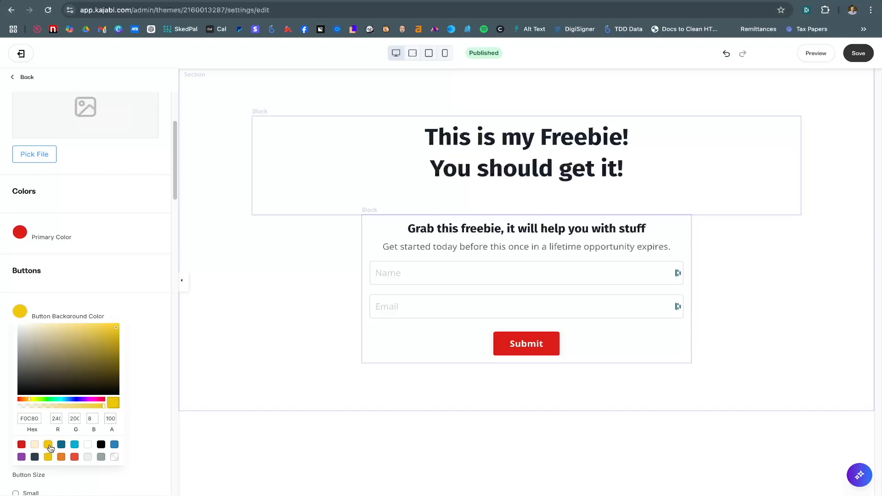
click(61, 446)
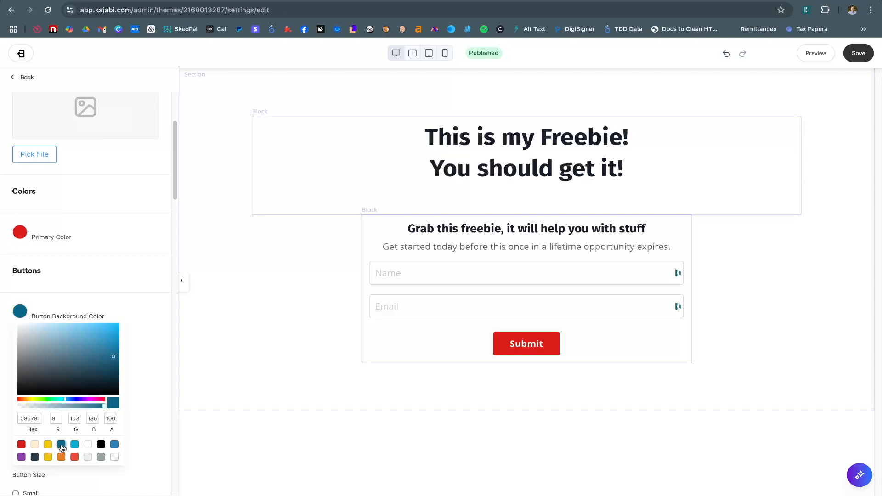
click(145, 310)
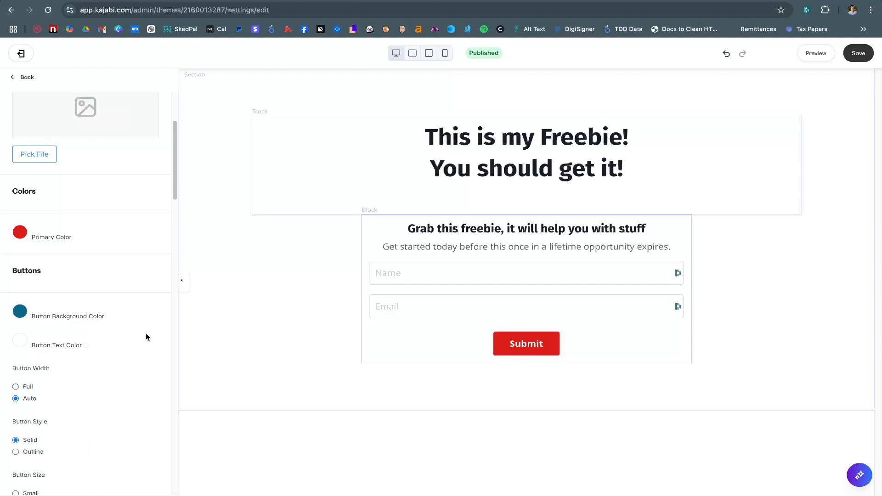
In Fonts, change the Fira Sans heading weight from Bold to Normal, body weight staying Normal
scroll(138, 343, down, 3)
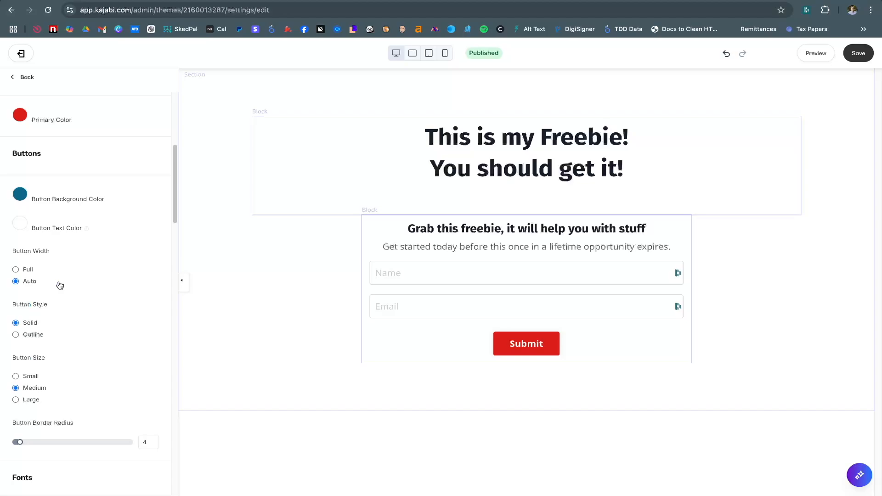
scroll(61, 387, down, 1)
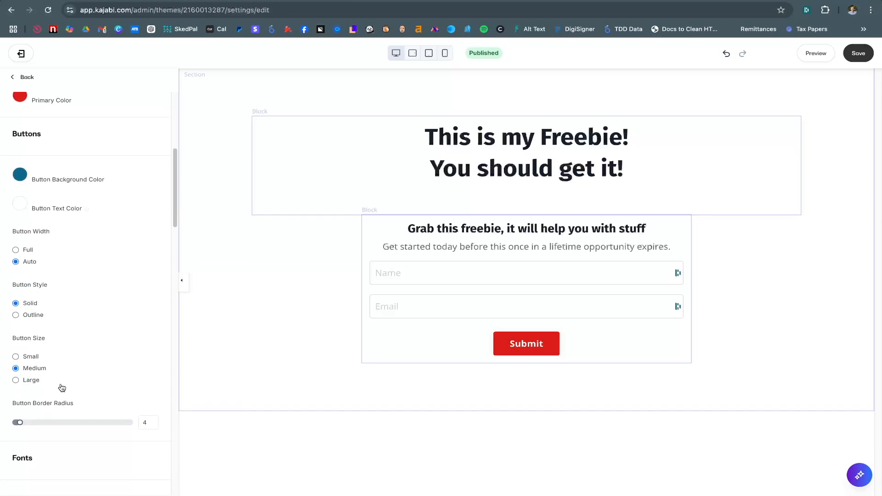
scroll(62, 388, down, 4)
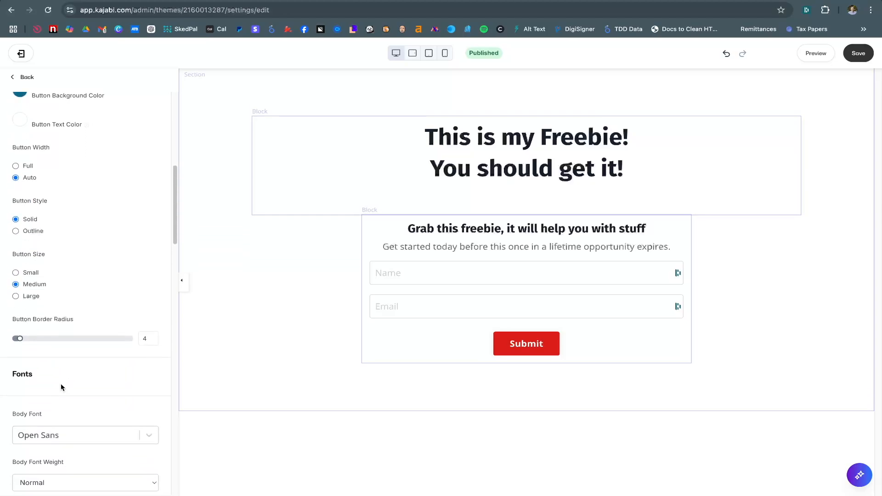
scroll(62, 379, up, 4)
scroll(83, 345, down, 7)
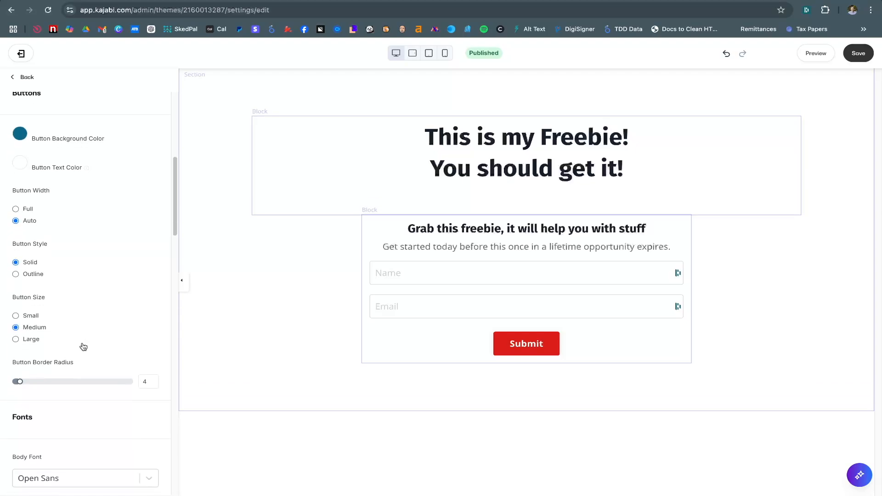
scroll(83, 347, down, 10)
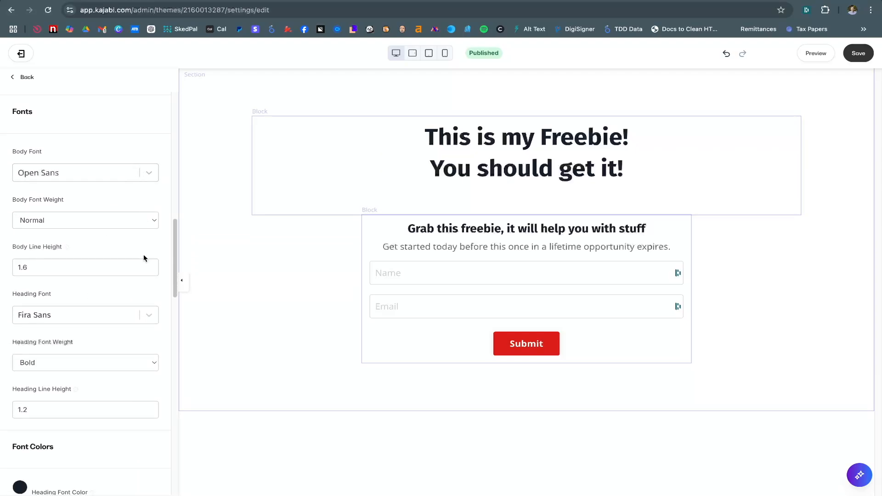
click(44, 362)
click(45, 363)
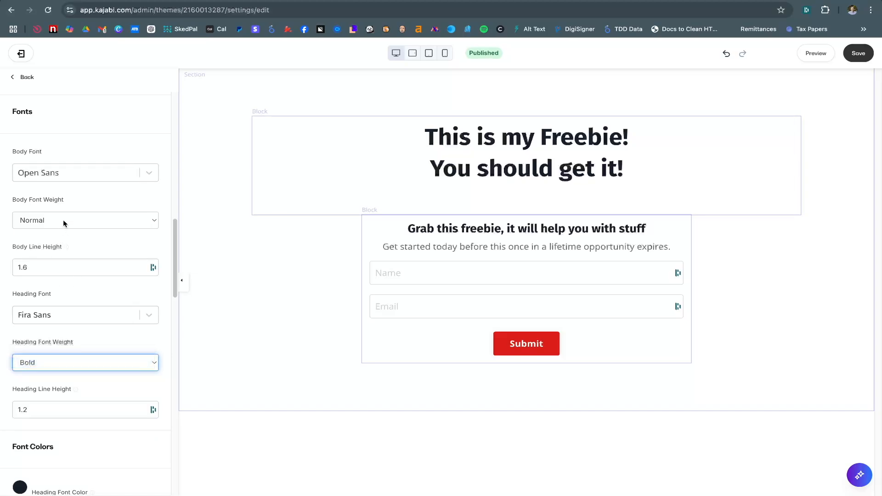
click(63, 223)
click(62, 219)
click(49, 365)
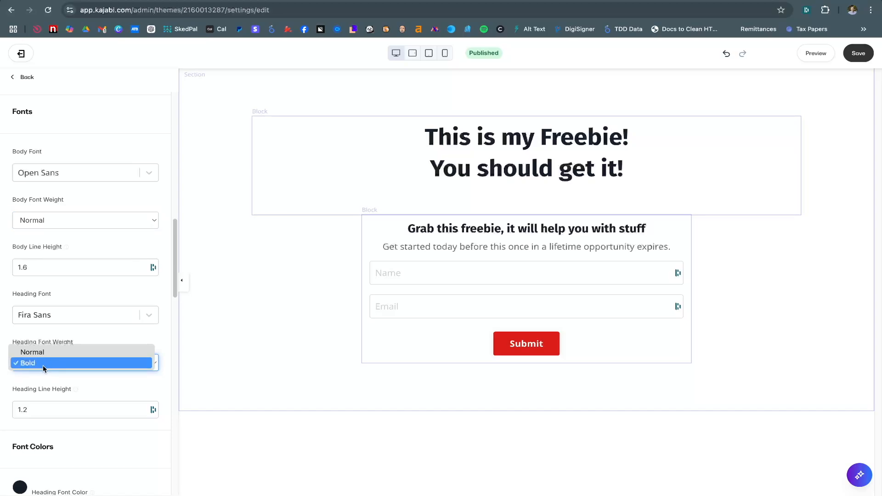
click(50, 353)
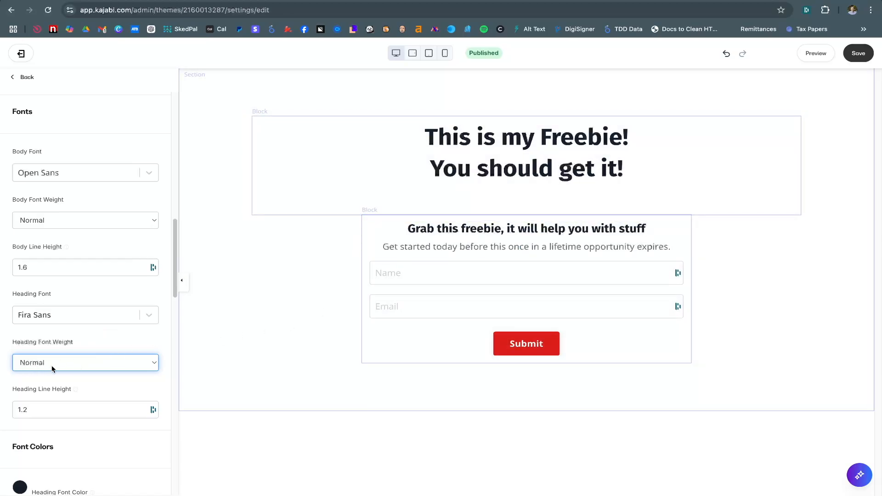
scroll(67, 371, down, 2)
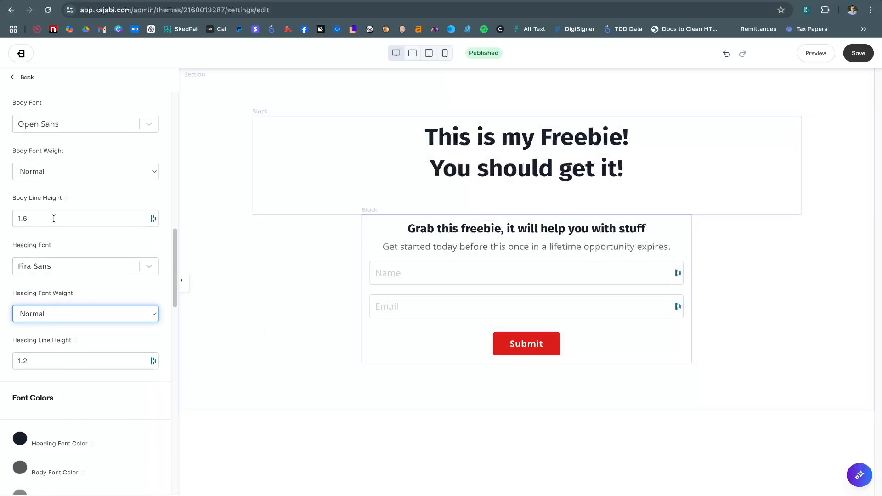
scroll(84, 352, down, 5)
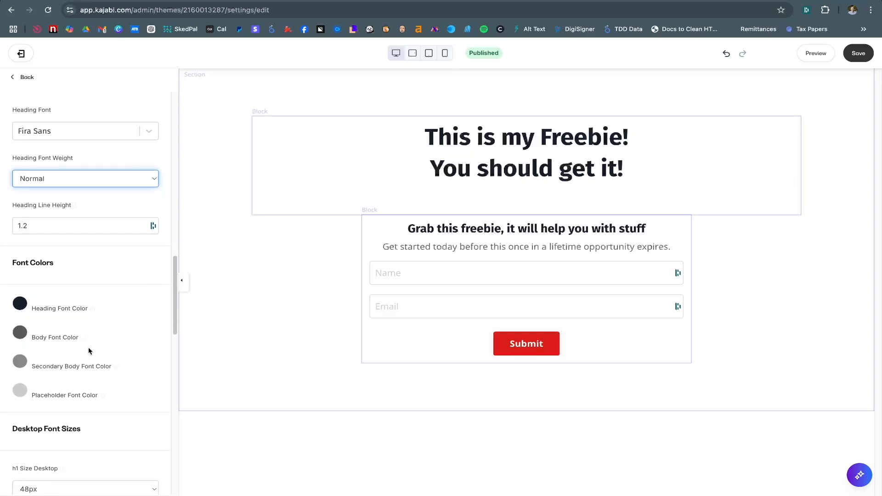
scroll(64, 340, down, 5)
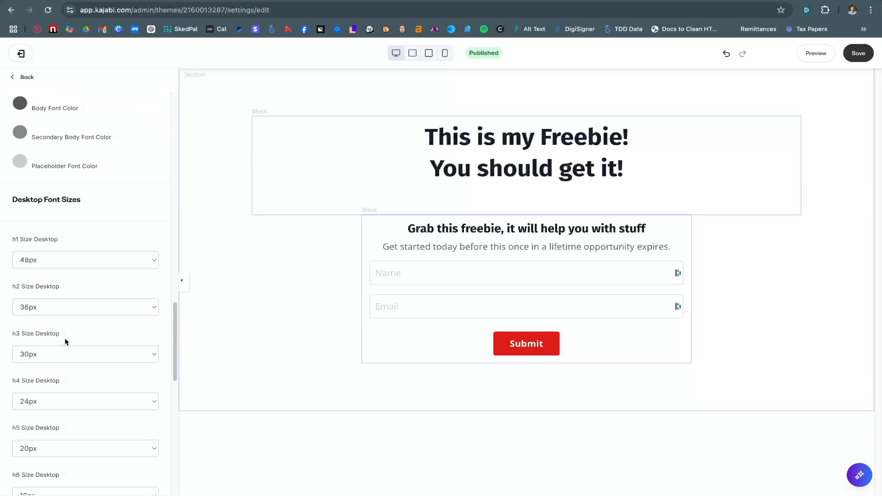
scroll(67, 338, down, 1)
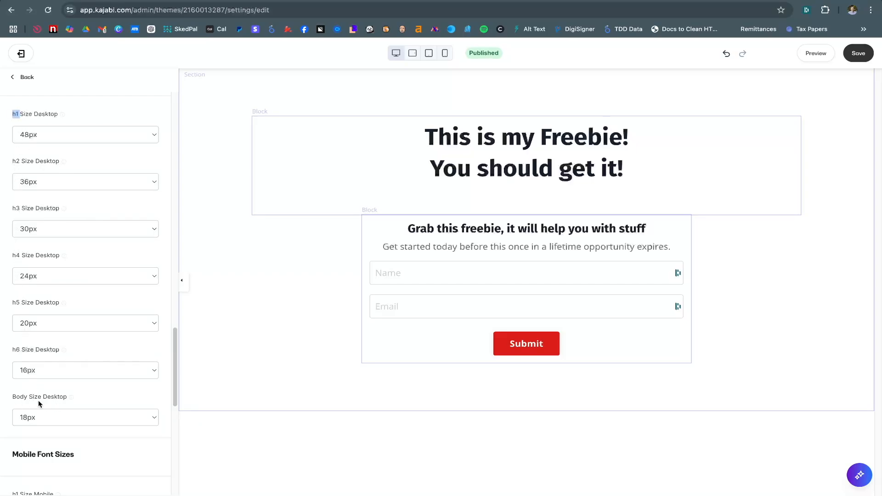
mouse_move(58, 114)
mouse_down()
mouse_move(33, 114)
mouse_move(65, 121)
mouse_up()
scroll(32, 118, up, 1)
scroll(32, 118, up, 1)
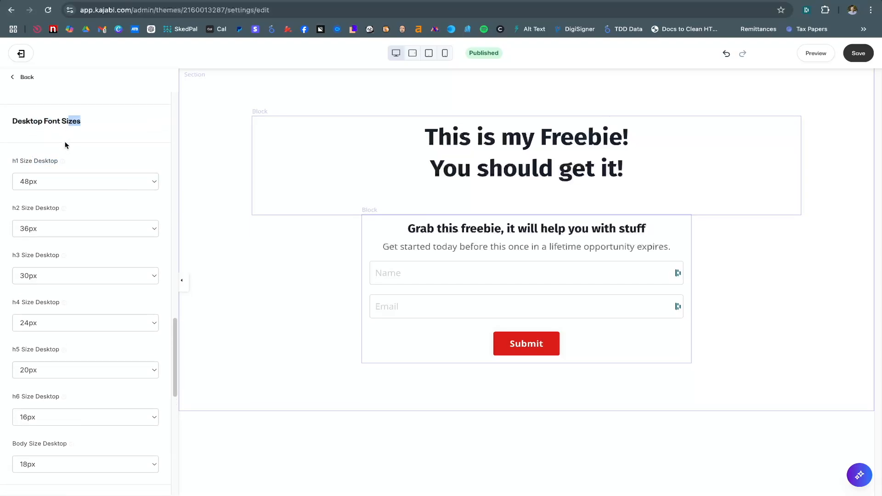
scroll(64, 146, down, 2)
scroll(51, 225, down, 6)
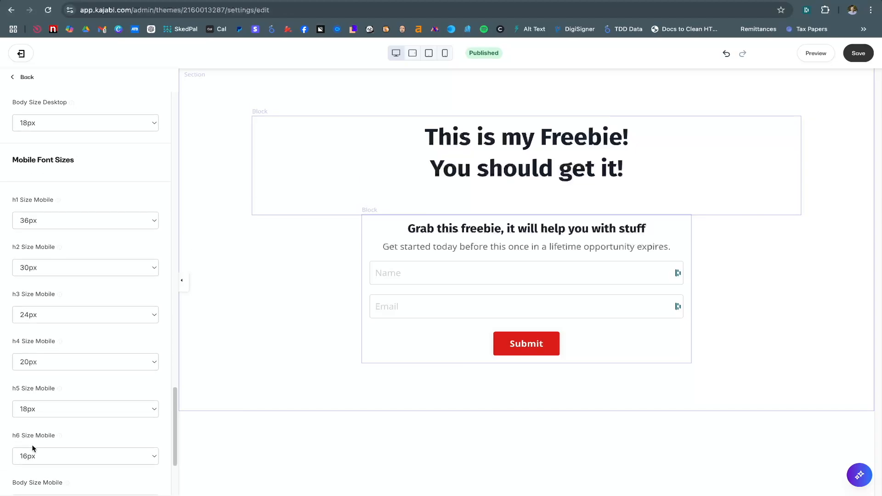
scroll(36, 414, down, 3)
scroll(35, 340, up, 3)
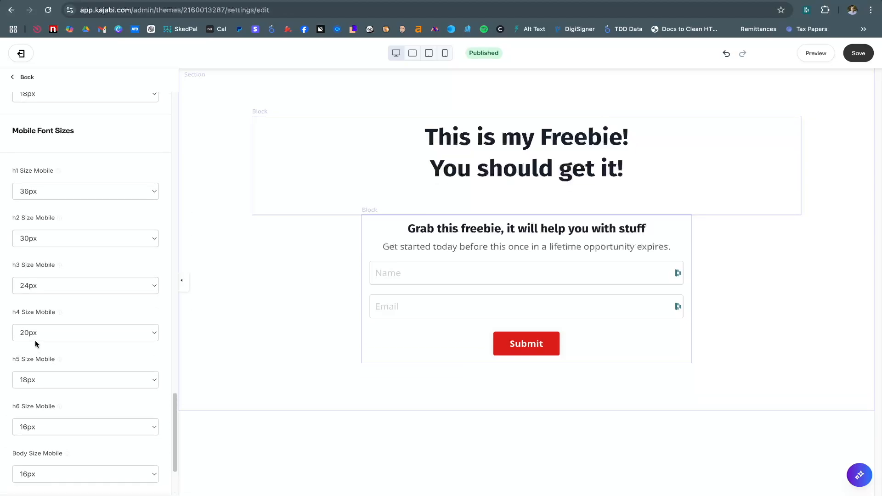
scroll(36, 340, up, 6)
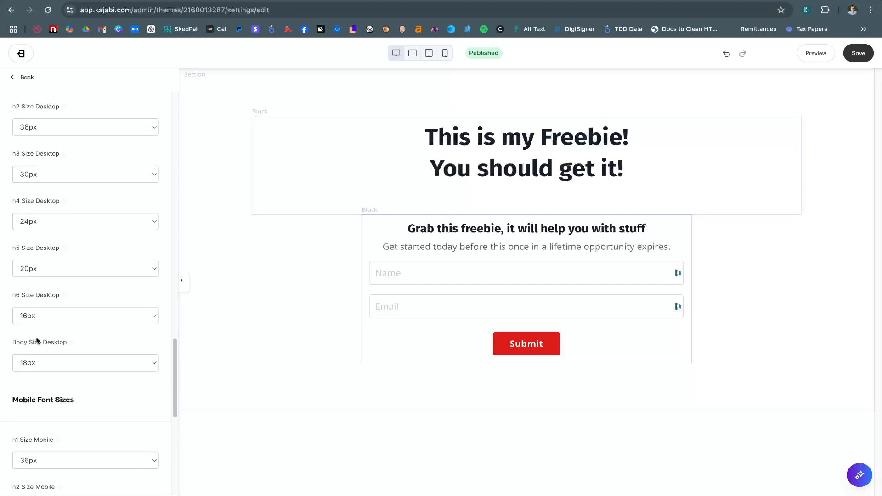
scroll(35, 337, up, 3)
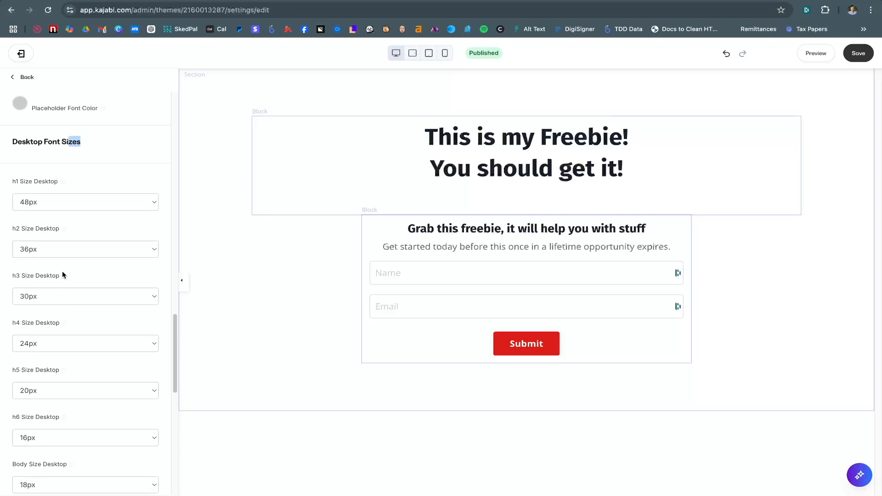
click(84, 208)
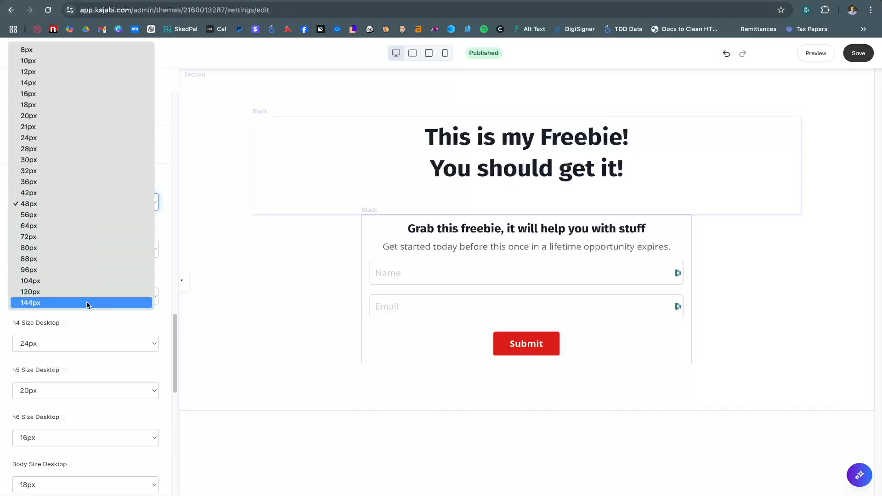
click(173, 274)
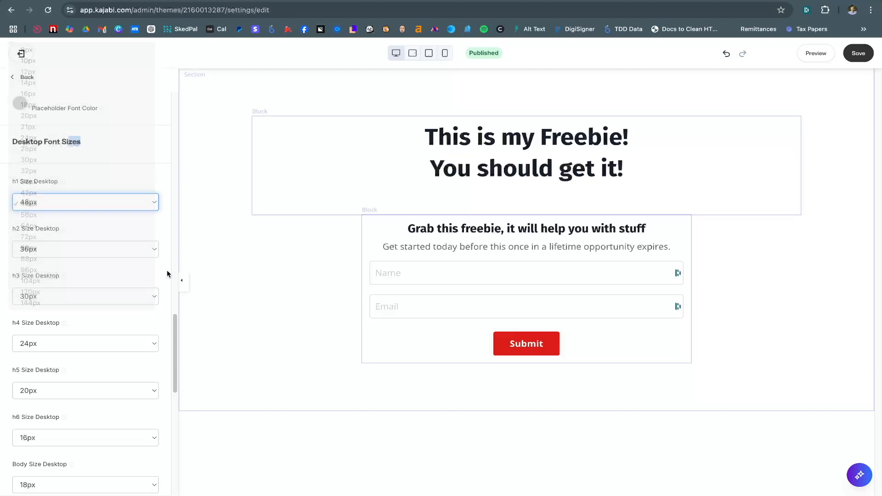
click(80, 225)
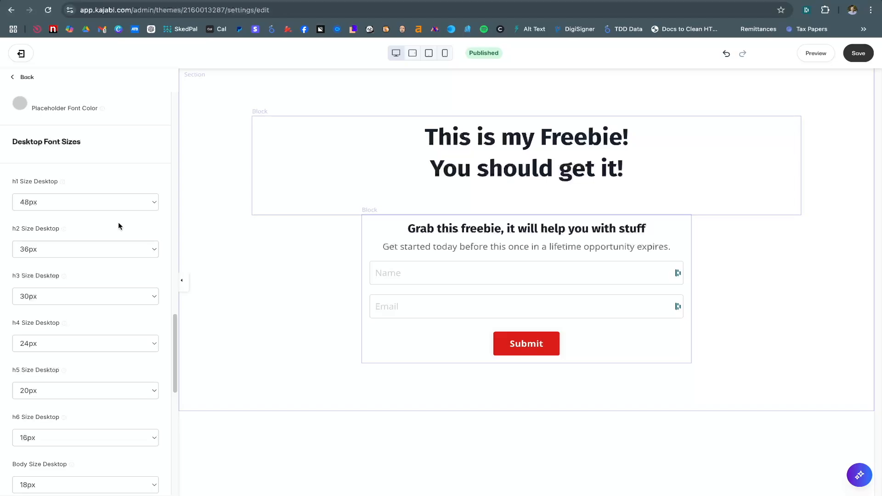
Save the Style Guide so the headline and form title render non-bold
scroll(119, 226, down, 1)
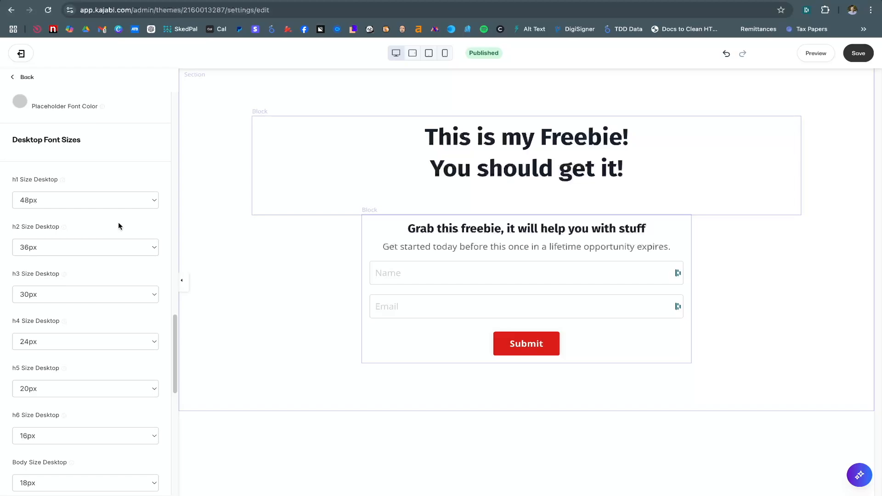
scroll(119, 225, down, 12)
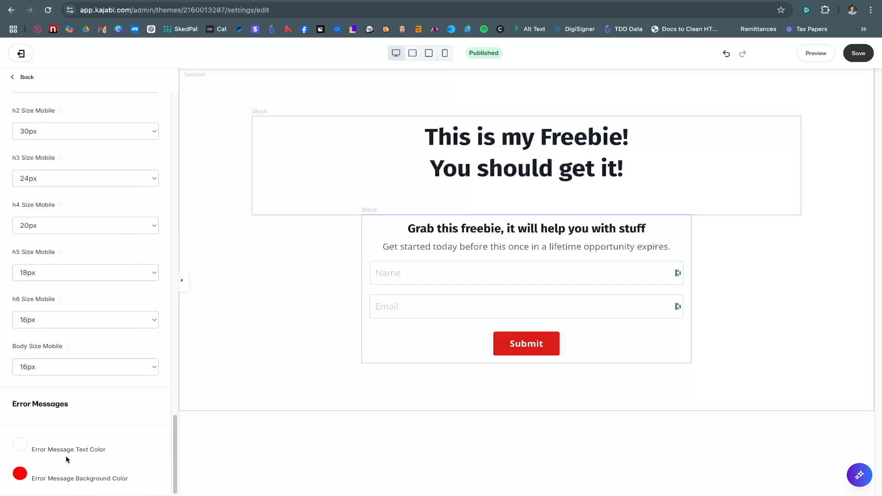
scroll(122, 375, up, 20)
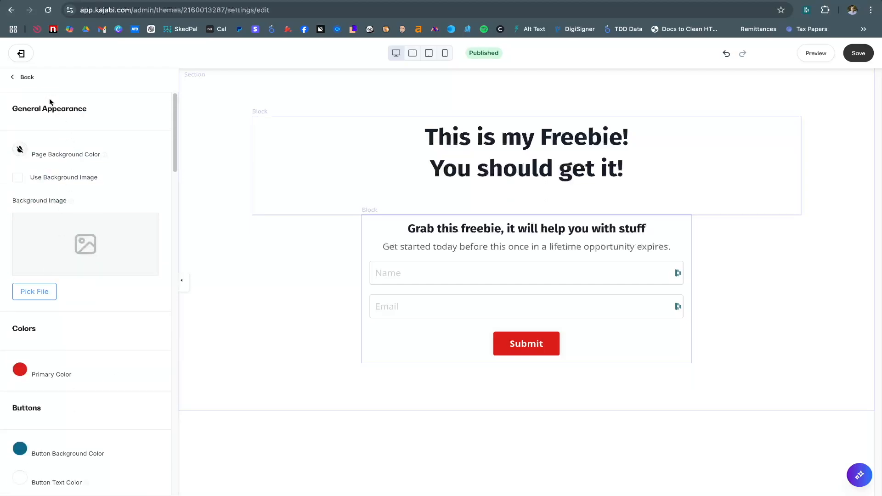
scroll(90, 385, down, 1)
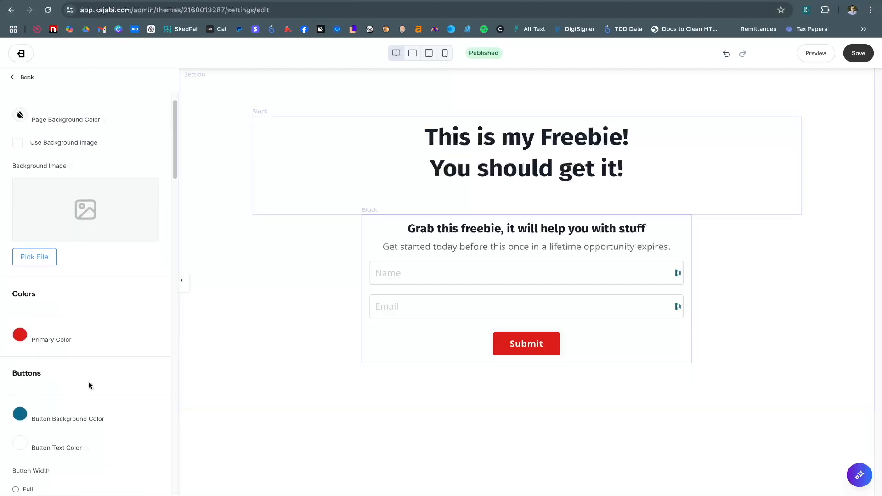
click(859, 55)
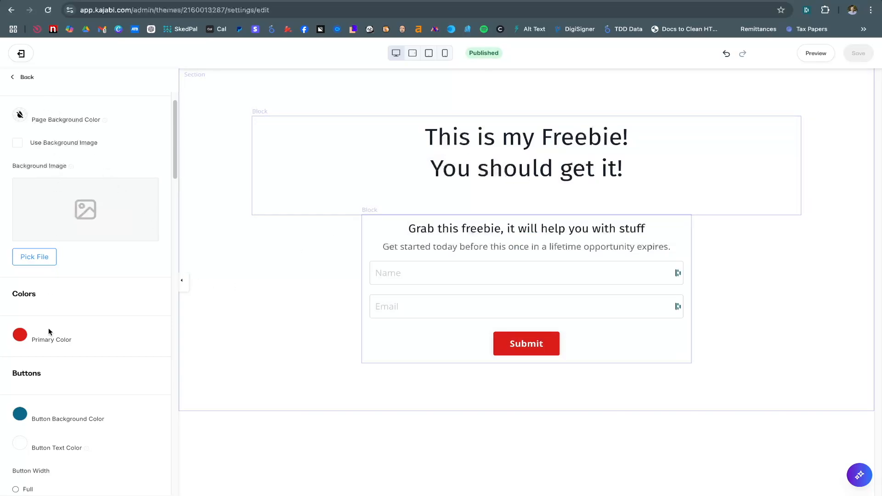
scroll(68, 363, up, 2)
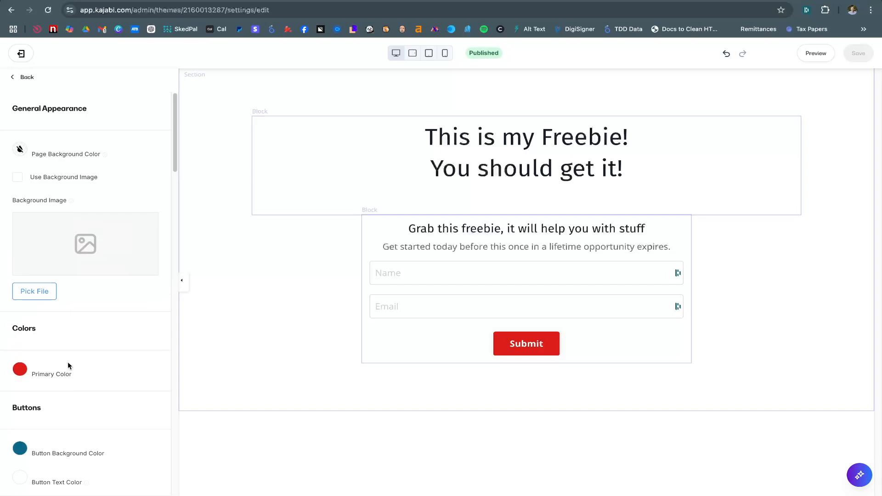
Turn on Show grid in Design Tools and save
click(26, 77)
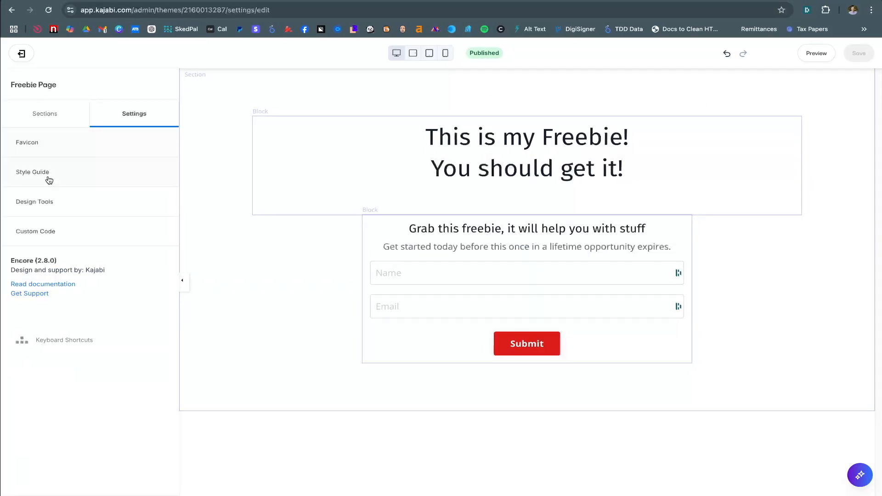
click(48, 202)
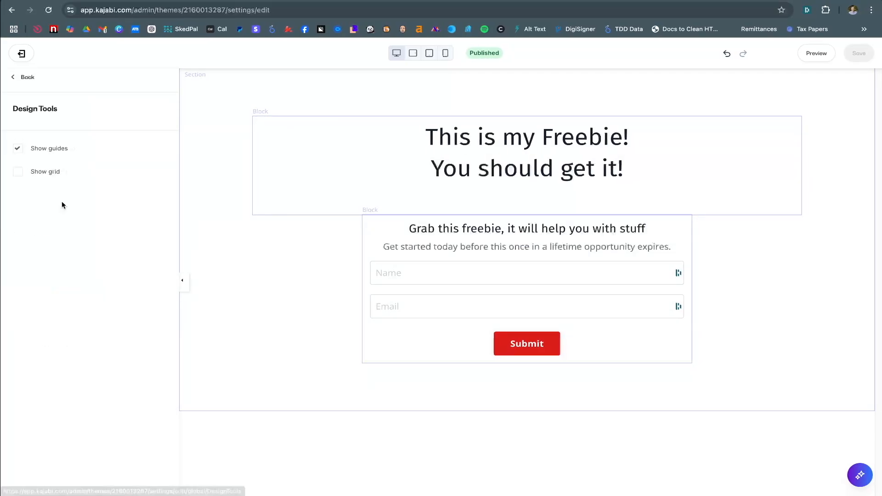
click(17, 173)
click(866, 54)
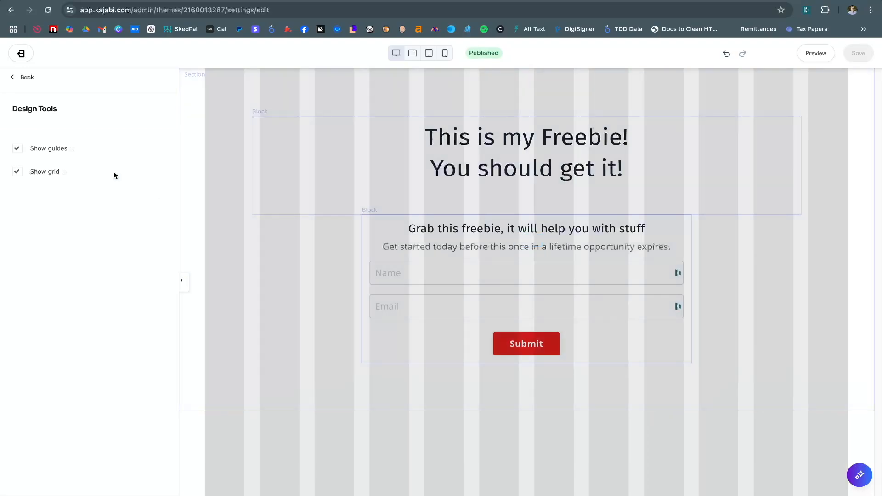
Turn the grid off again, save, and return to the settings list
click(15, 173)
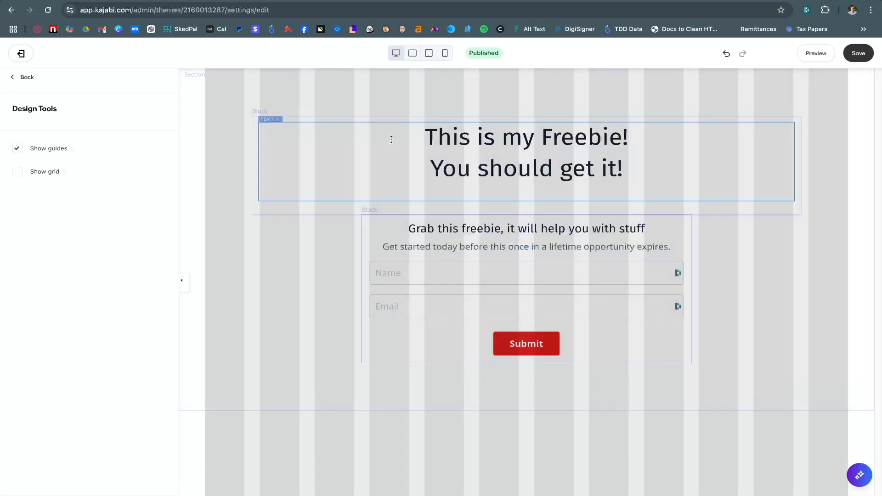
click(859, 54)
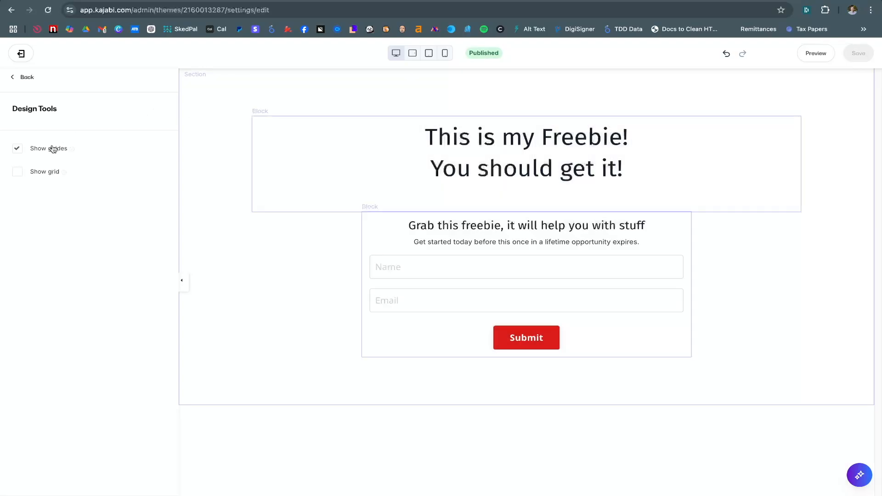
mouse_move(71, 151)
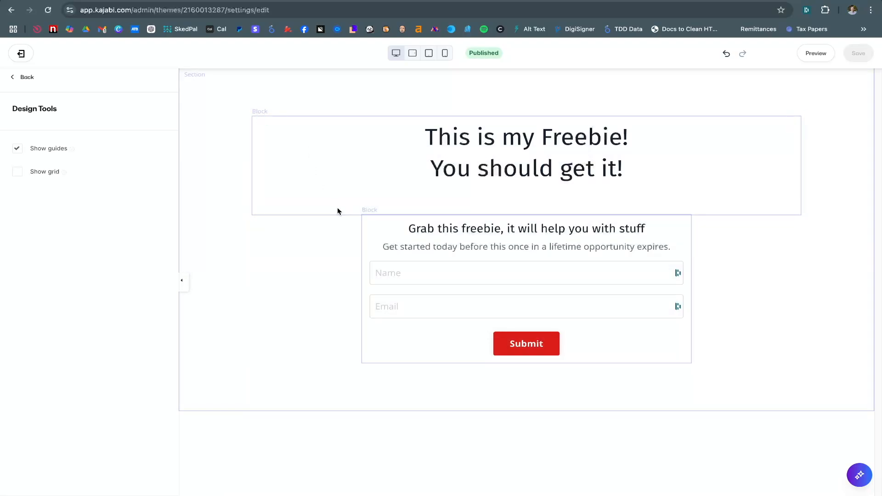
click(27, 77)
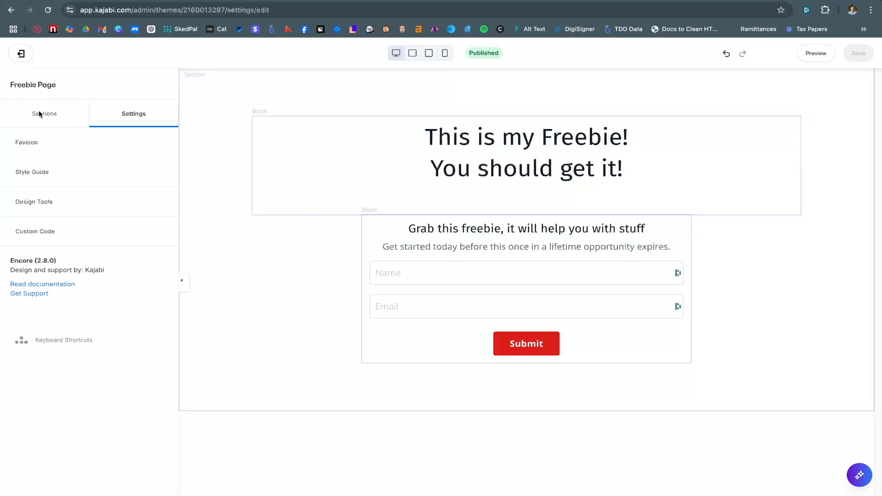
Look over the Custom Code CSS box, then show the page's Sections list
click(64, 233)
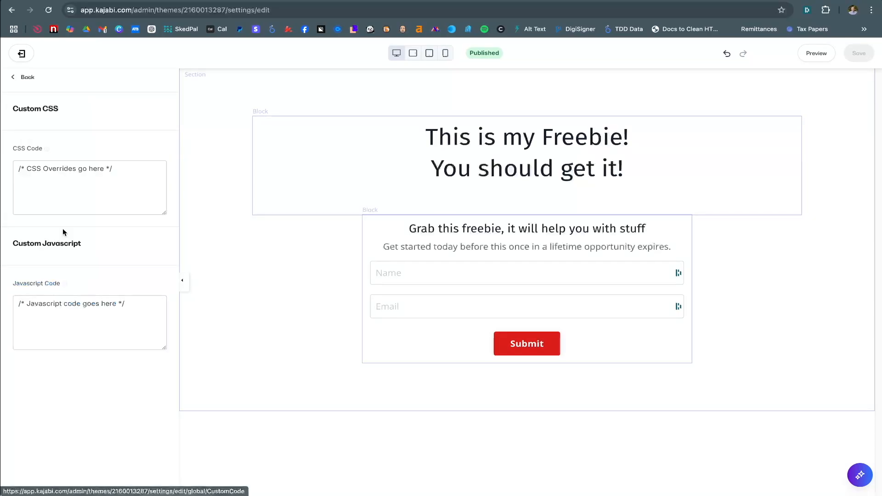
click(124, 189)
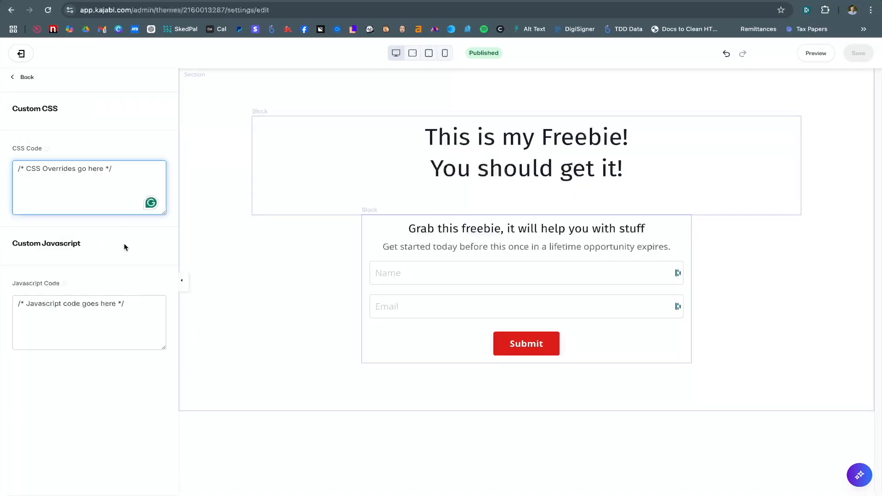
click(21, 78)
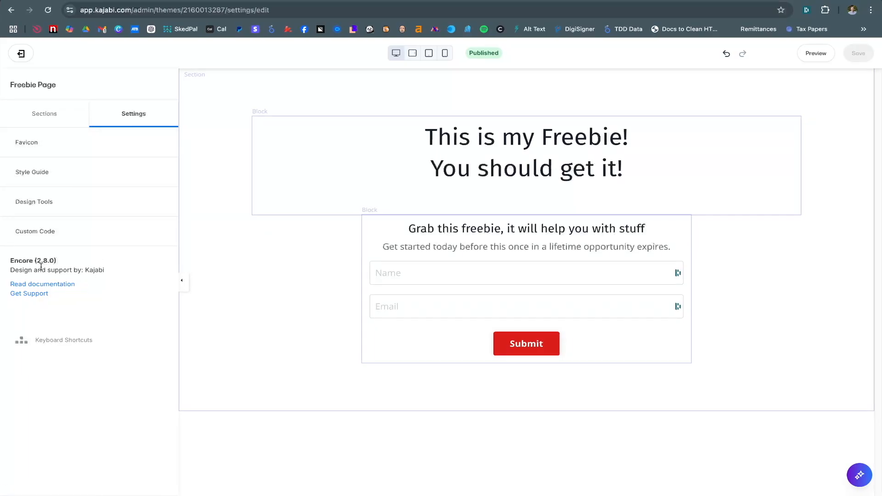
drag(59, 262, 26, 261)
click(63, 265)
click(25, 261)
click(54, 111)
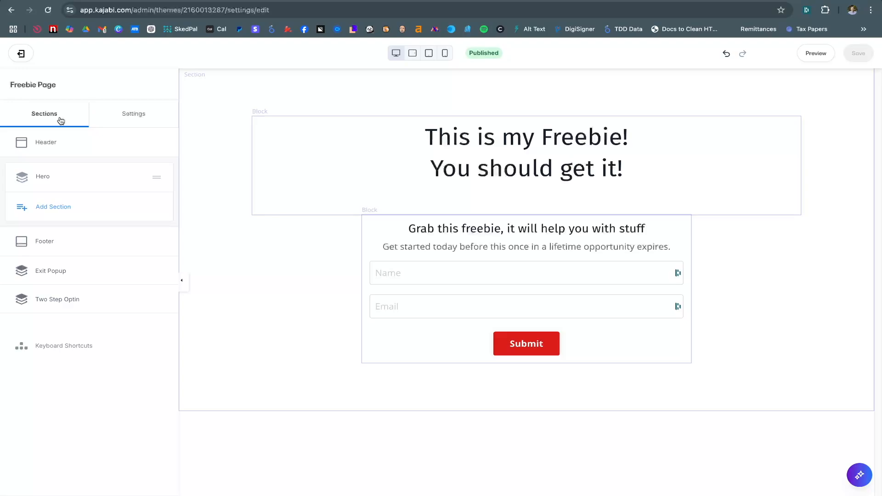
click(47, 145)
scroll(36, 349, down, 1)
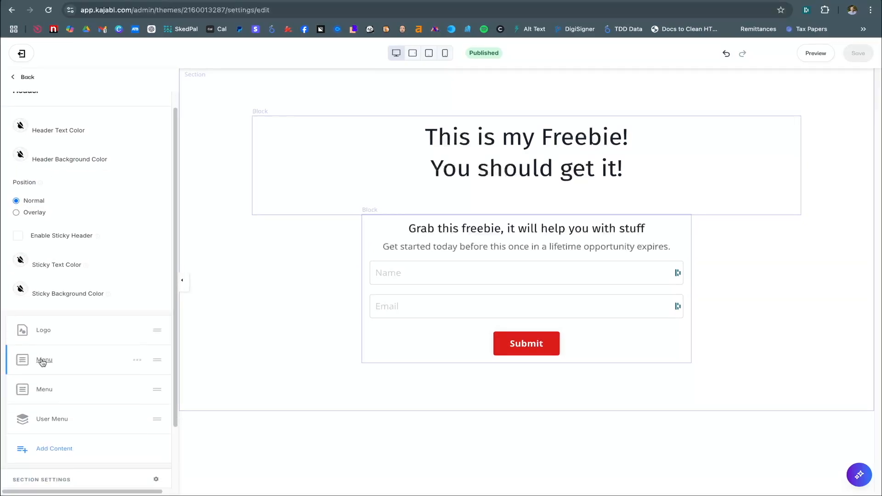
scroll(46, 372, down, 2)
click(63, 429)
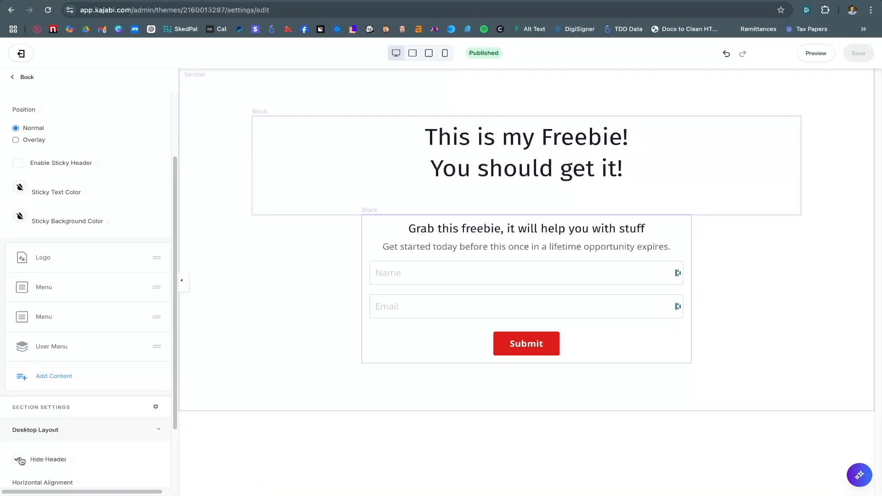
click(18, 459)
click(48, 431)
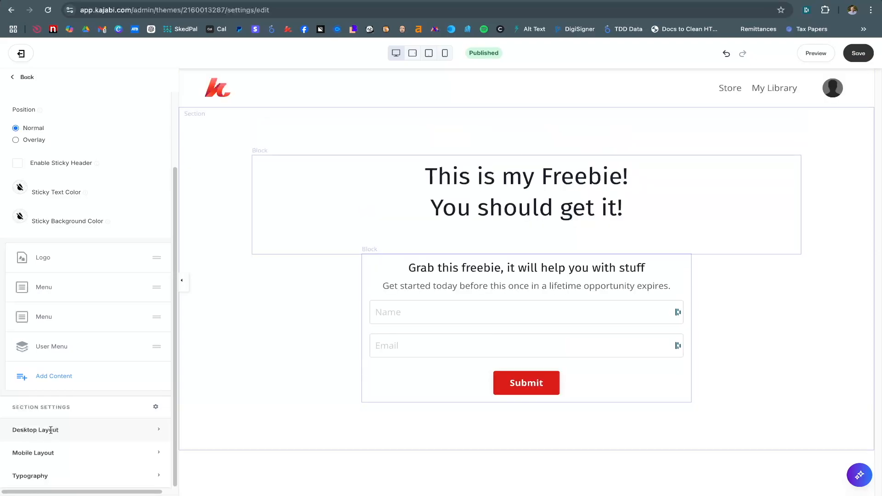
click(42, 452)
scroll(41, 450, down, 4)
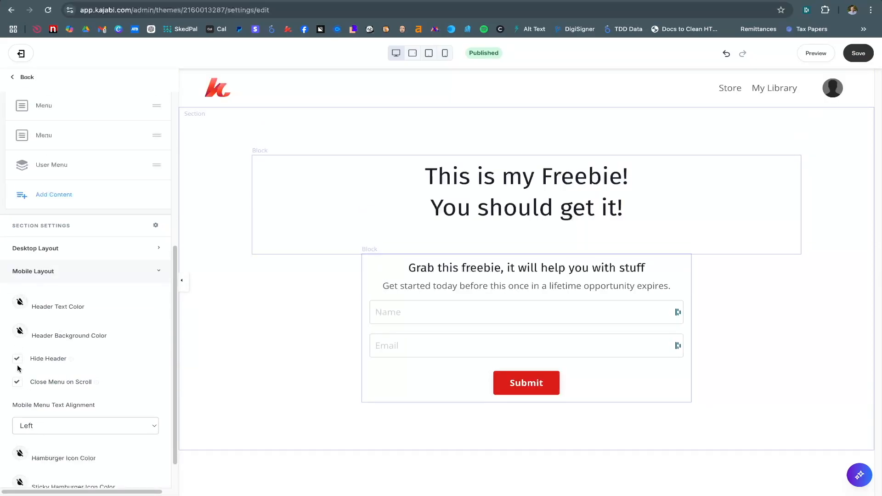
click(70, 274)
scroll(70, 274, up, 2)
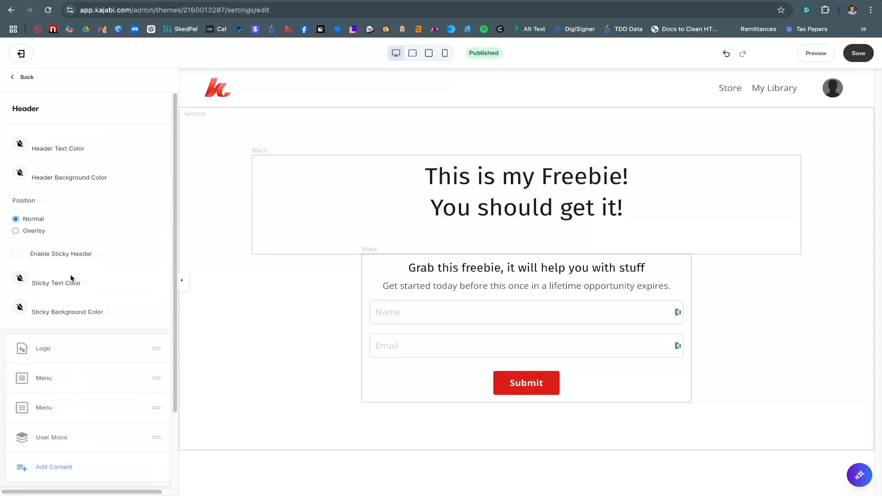
click(27, 83)
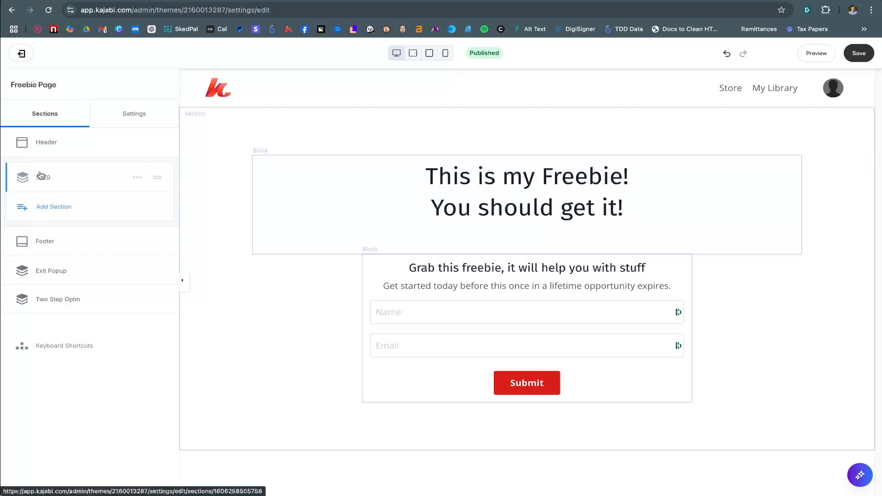
Add a 3 Column Text section below the Freebie Page hero
click(52, 208)
click(48, 312)
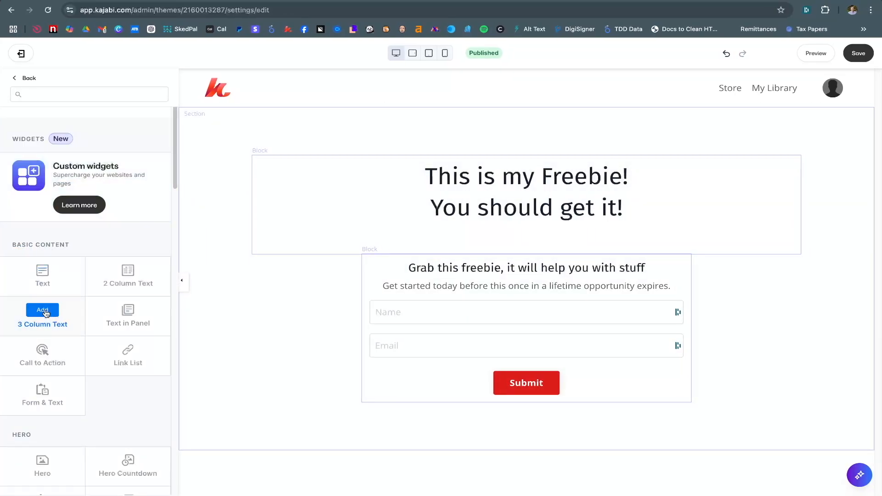
click(27, 78)
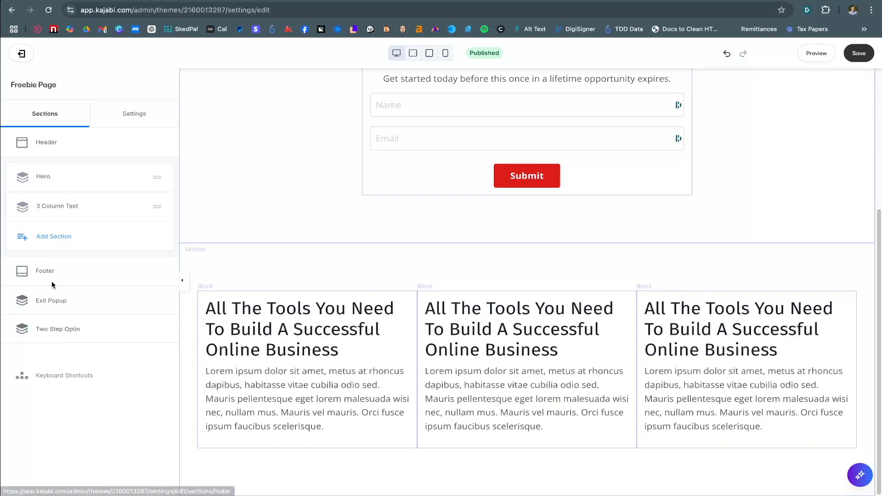
Inspect the Footer's Desktop Layout and Mobile Layout options, then return to Sections
click(44, 272)
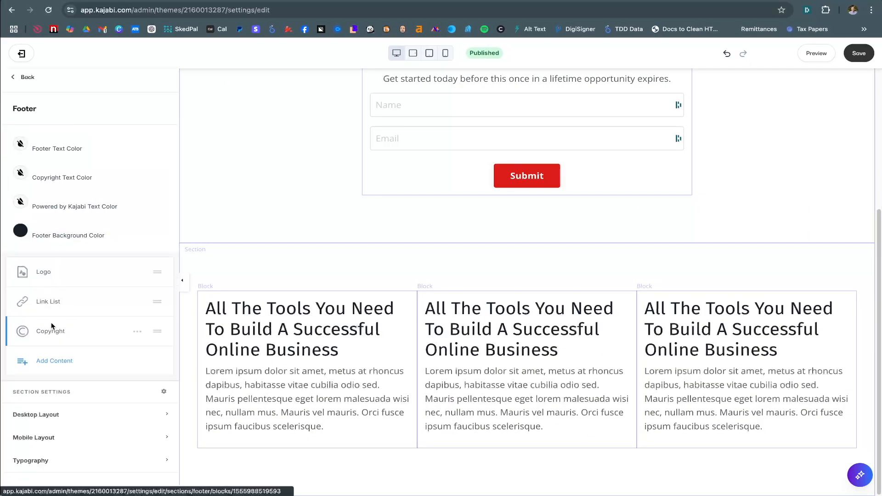
click(59, 415)
click(41, 413)
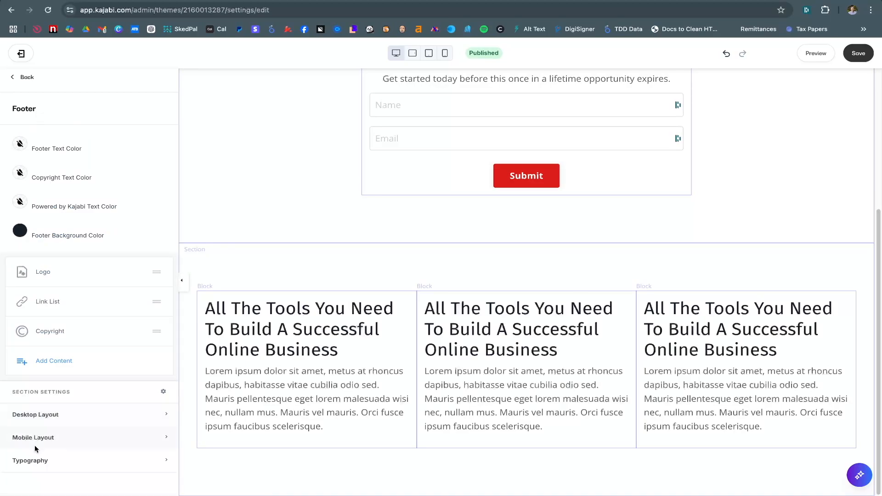
click(33, 440)
click(18, 467)
click(32, 436)
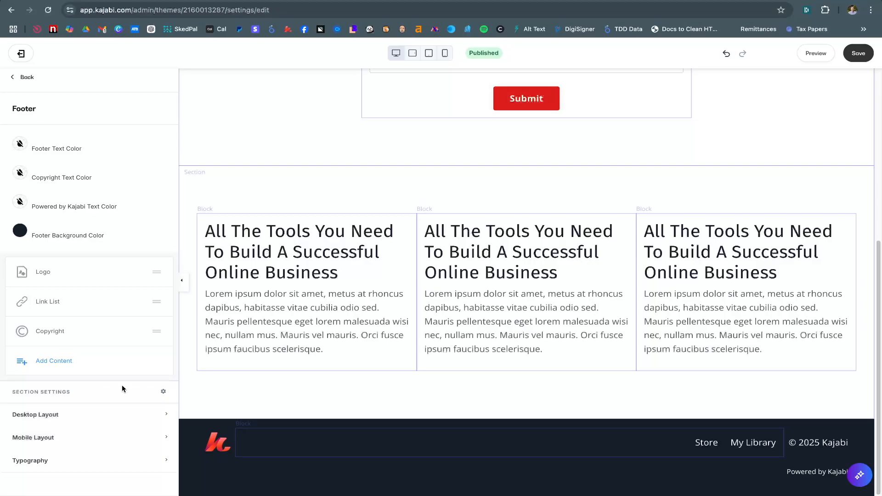
click(23, 77)
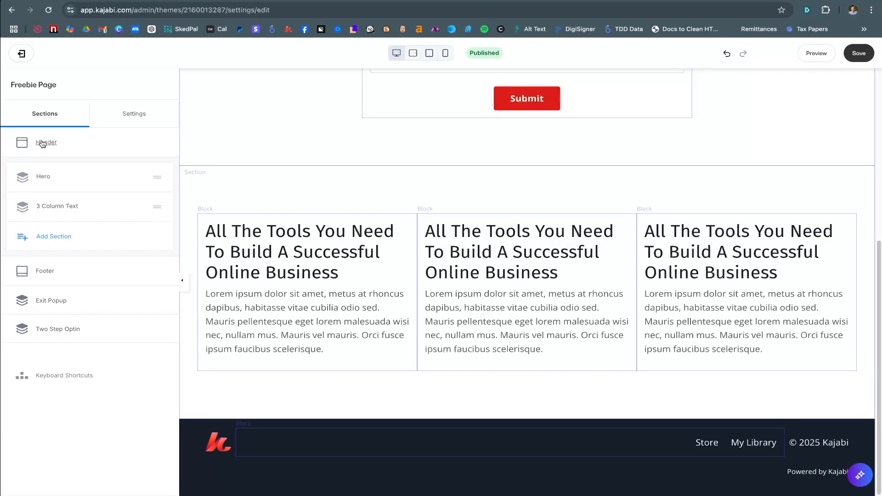
click(54, 301)
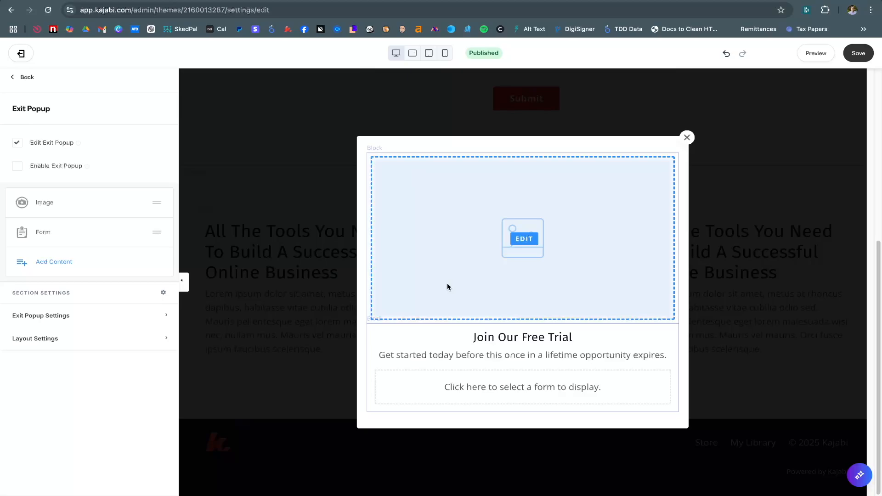
click(19, 146)
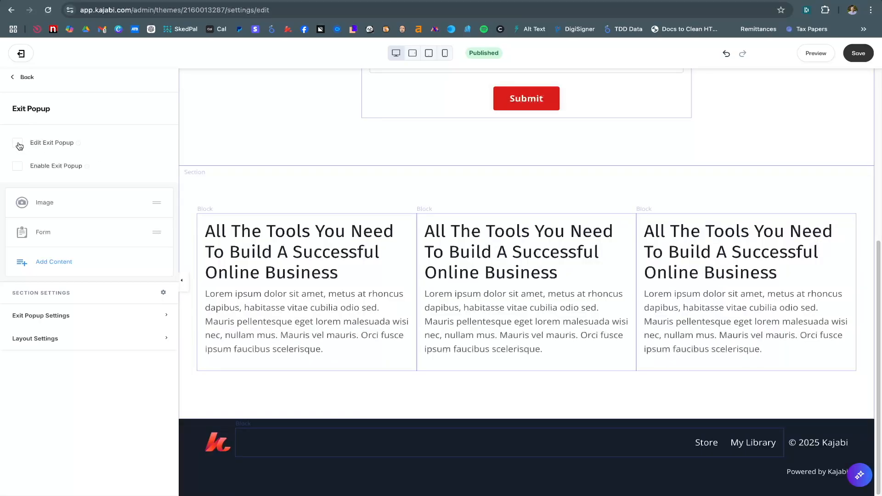
click(18, 144)
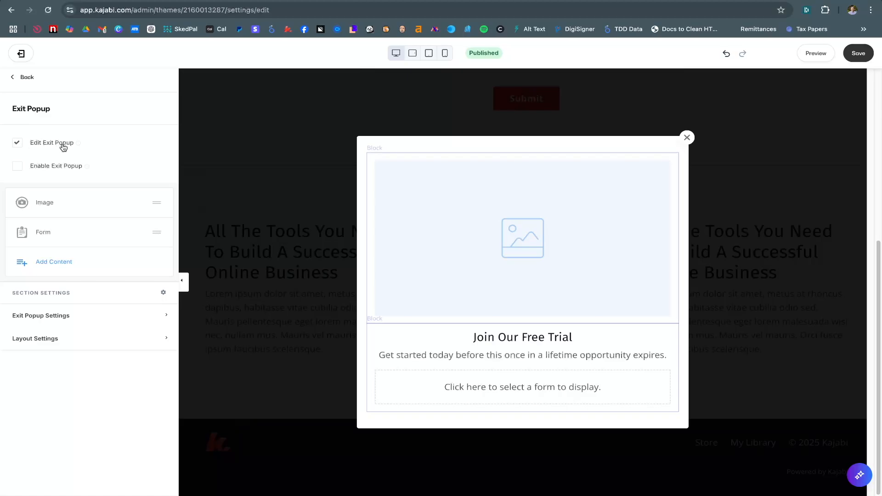
click(18, 146)
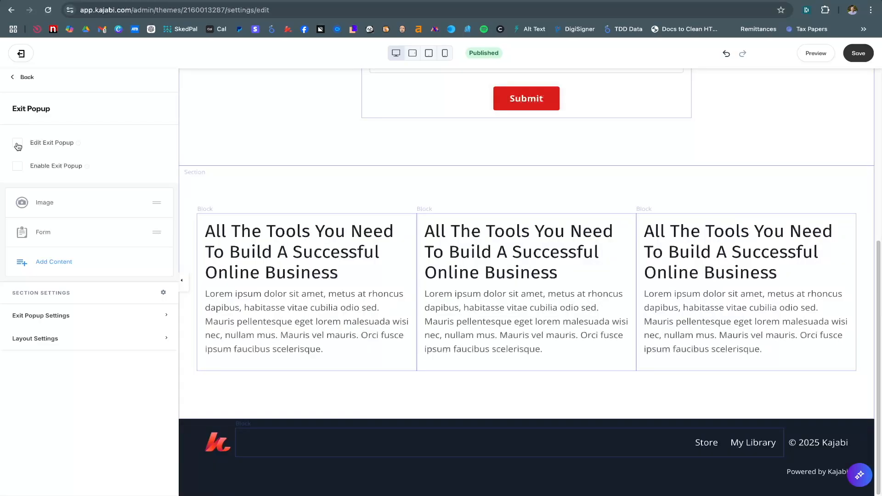
click(20, 77)
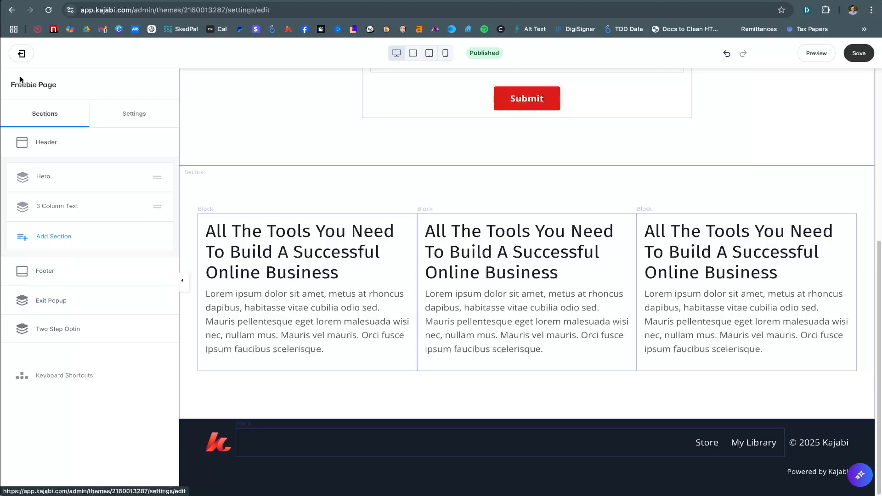
click(56, 330)
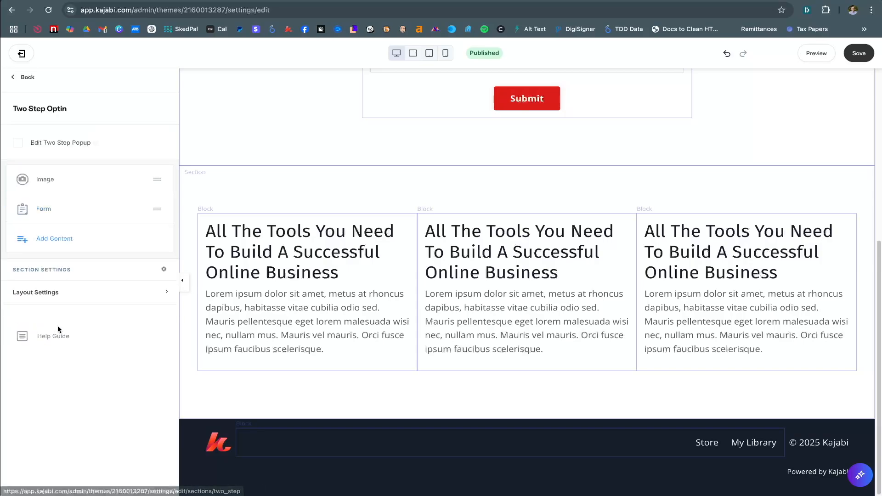
click(18, 144)
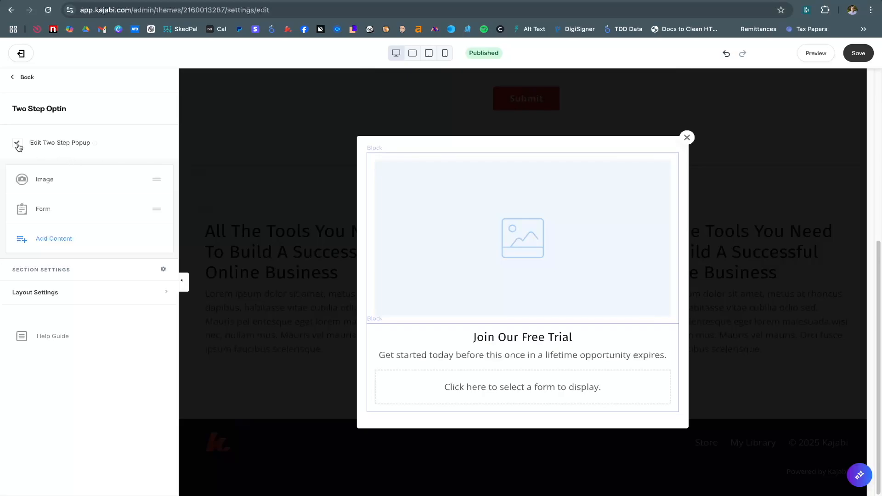
click(18, 145)
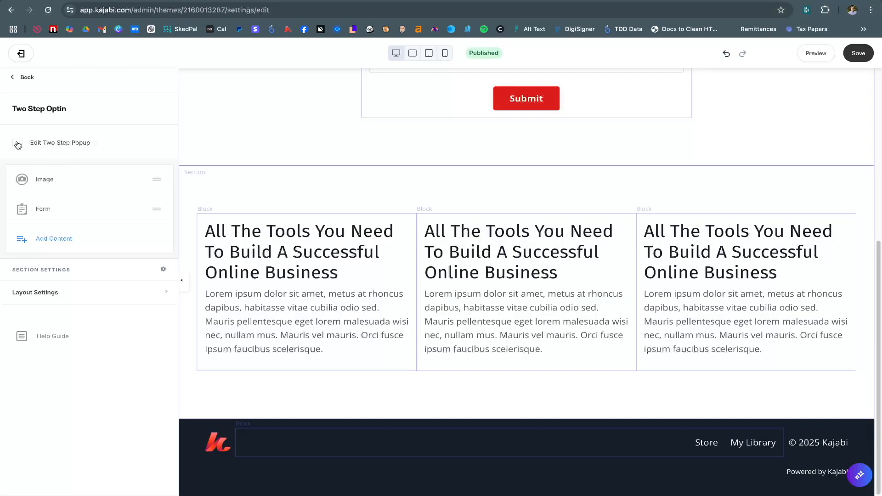
click(24, 81)
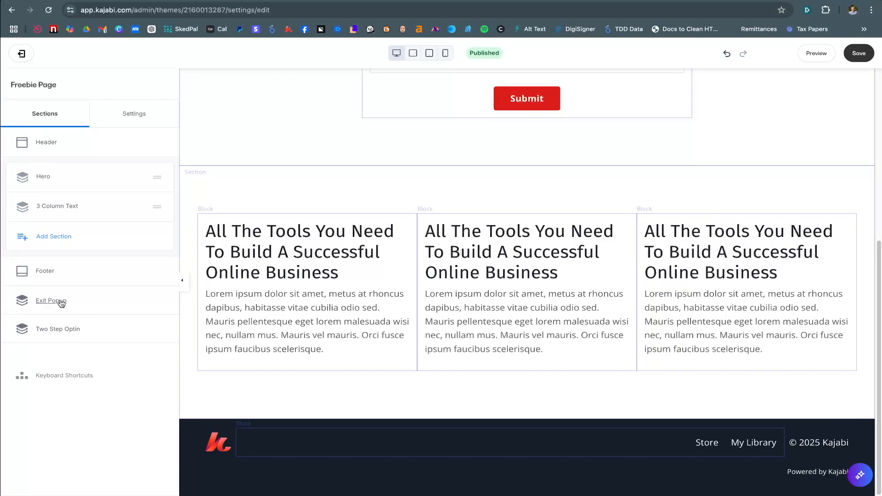
scroll(319, 274, up, 6)
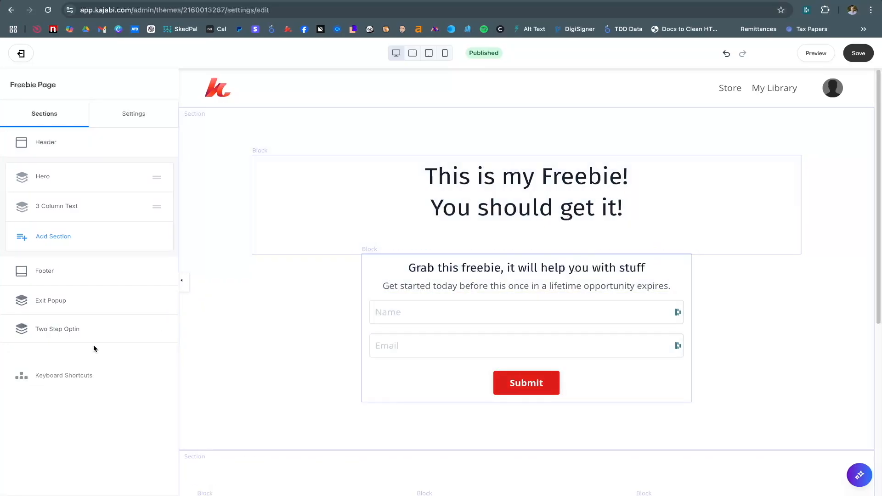
click(507, 386)
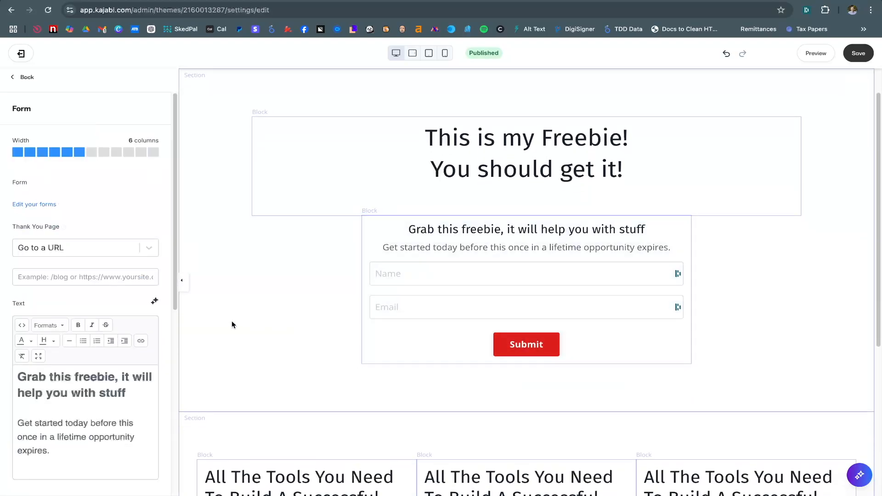
scroll(86, 196, down, 4)
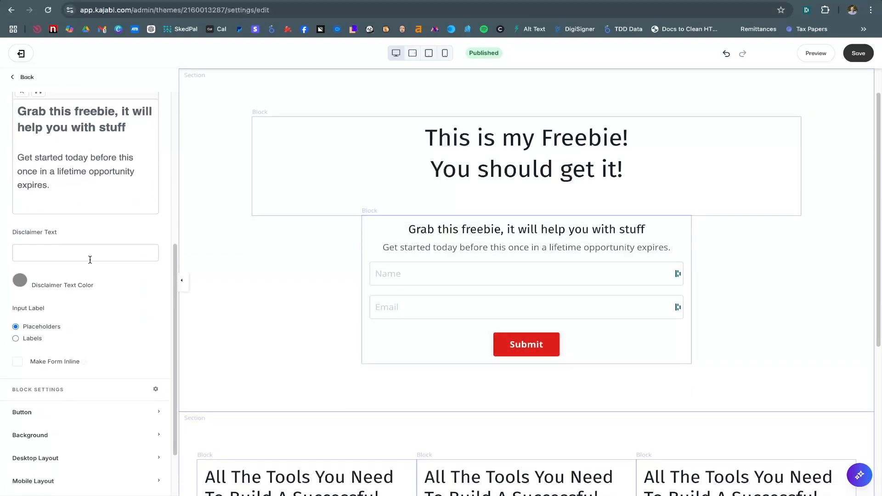
scroll(88, 257, up, 6)
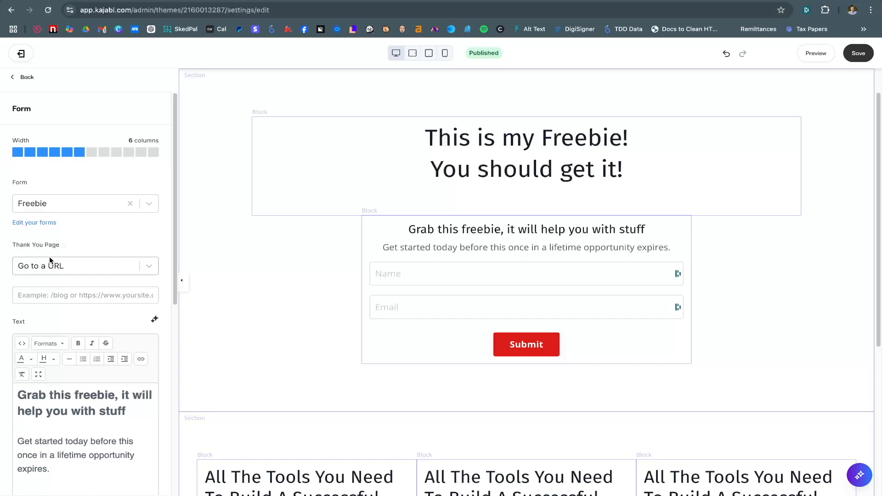
click(151, 267)
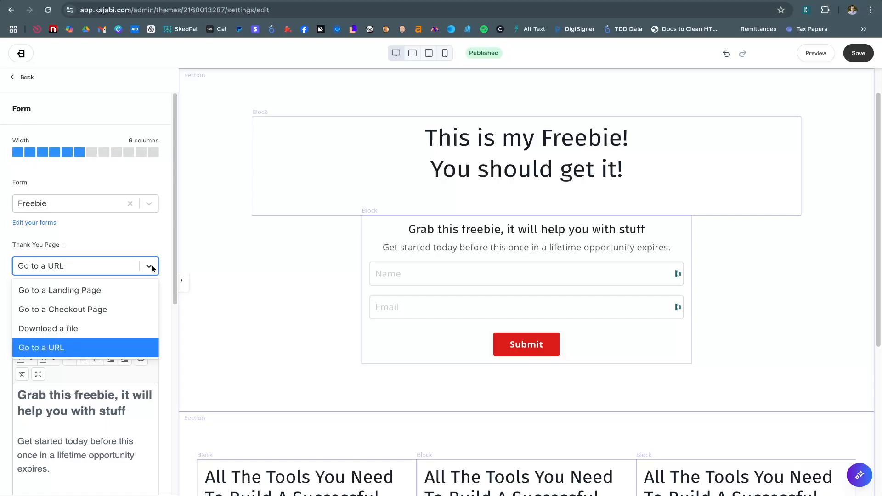
click(112, 258)
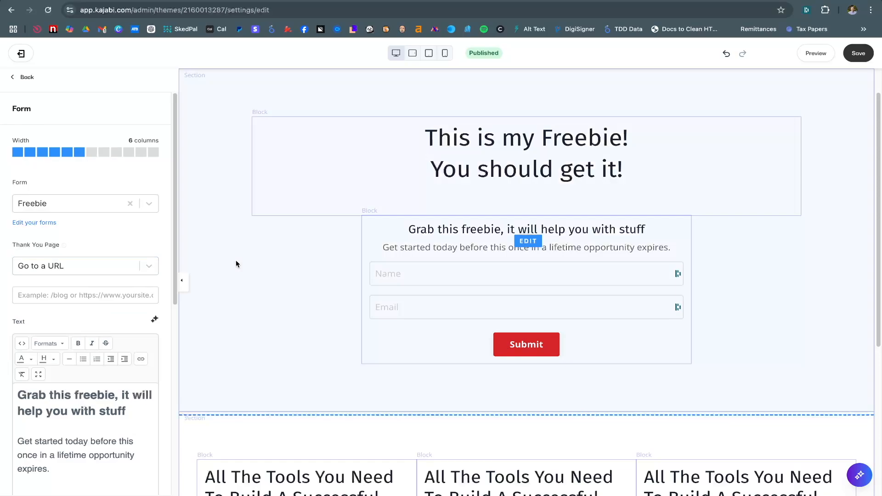
click(23, 76)
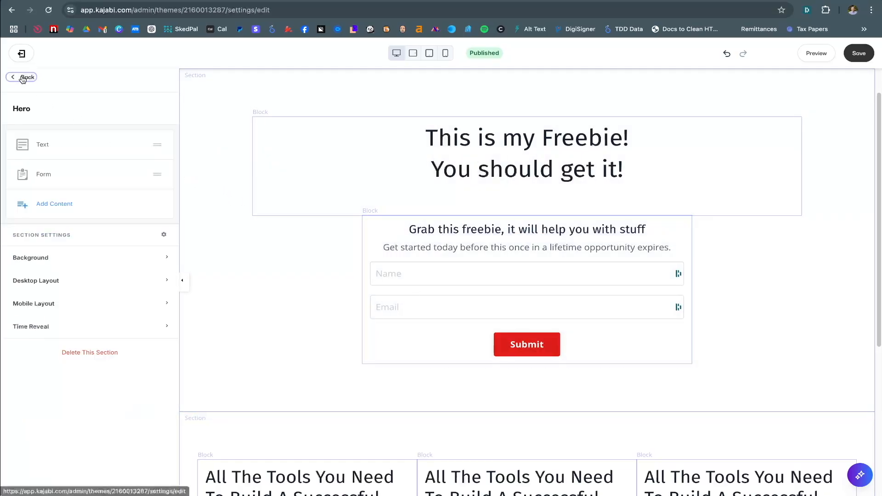
Add a Call to Action block to the 3 Column Text section
click(27, 77)
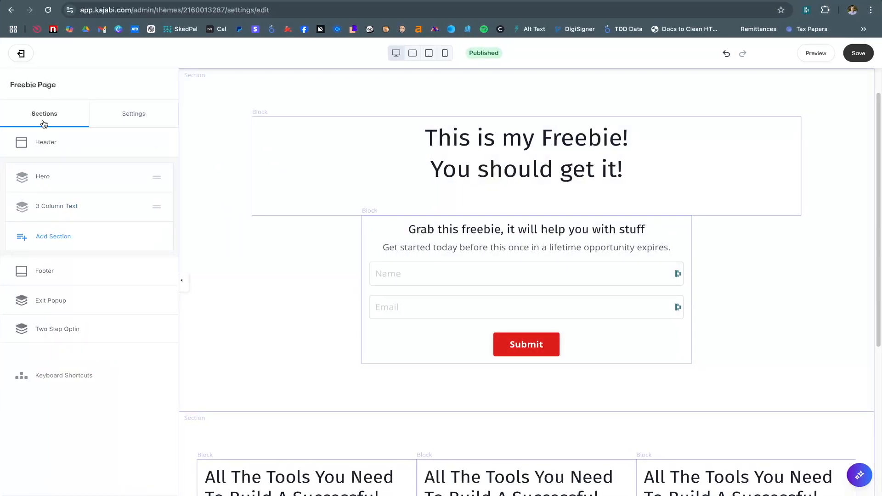
click(47, 205)
click(52, 234)
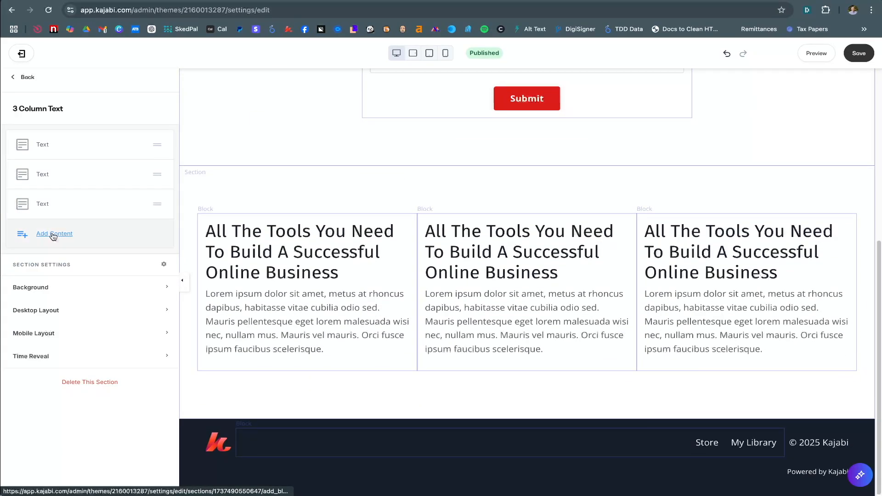
click(42, 296)
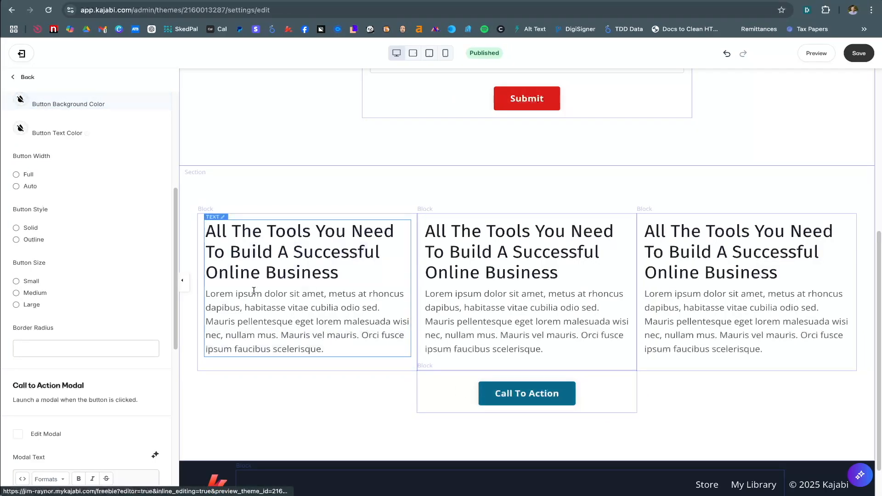
Make the Call to Action button open the Two Step Optin popup, then return to Sections
scroll(159, 247, up, 5)
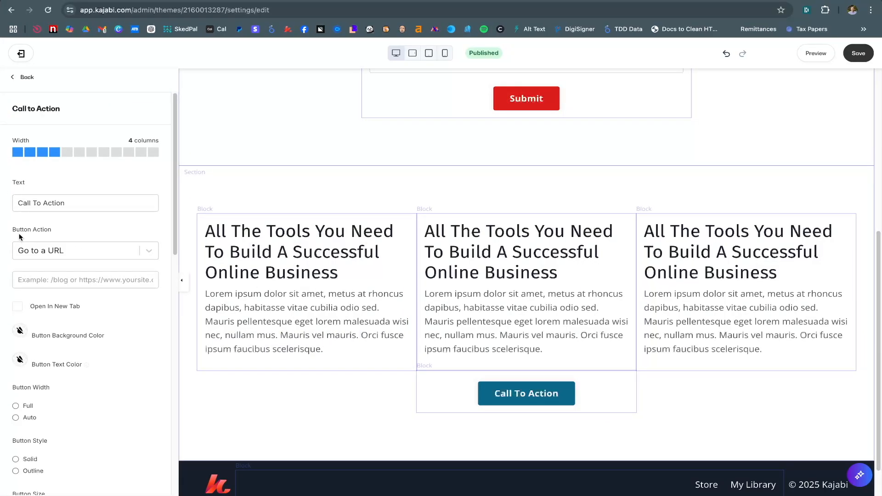
drag(17, 230, 33, 231)
click(154, 251)
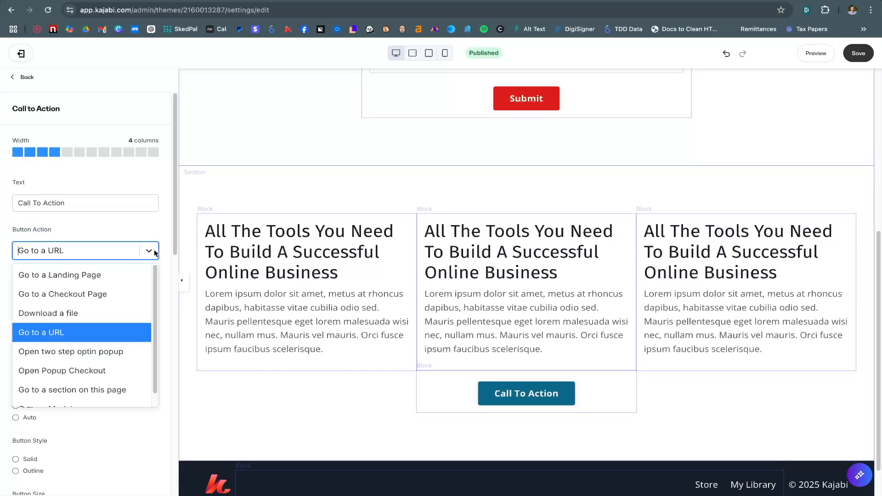
click(127, 351)
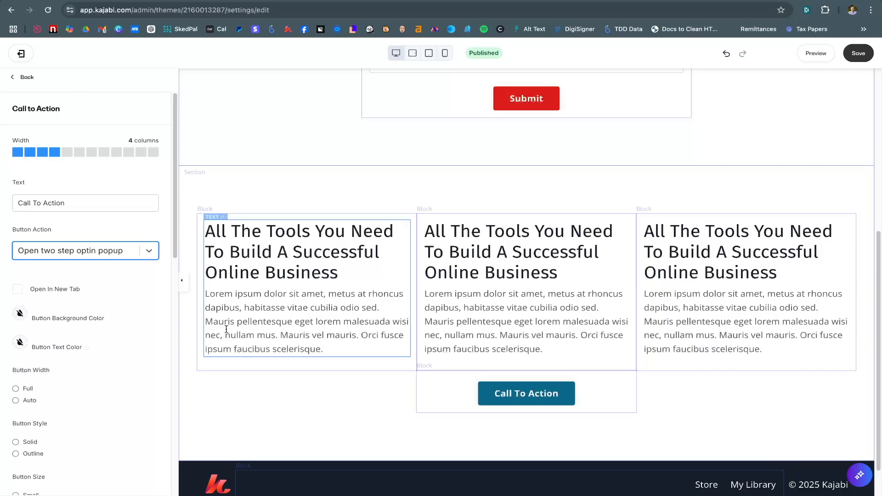
scroll(502, 397, down, 1)
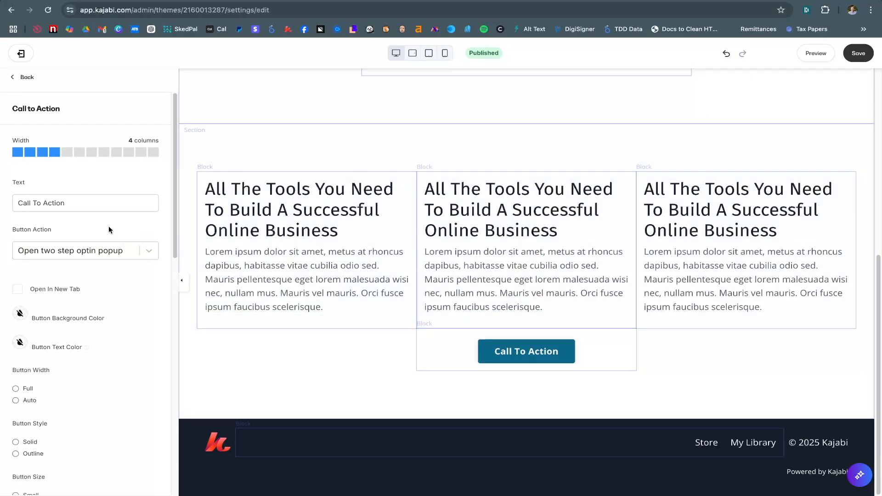
click(40, 75)
click(33, 76)
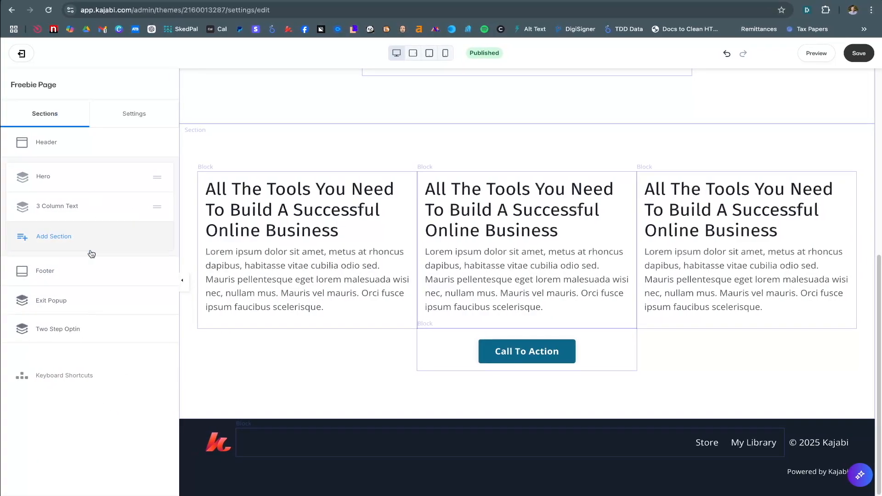
Scroll through the Freebie Page preview and open the 3 Column Text section's blocks
scroll(268, 278, up, 7)
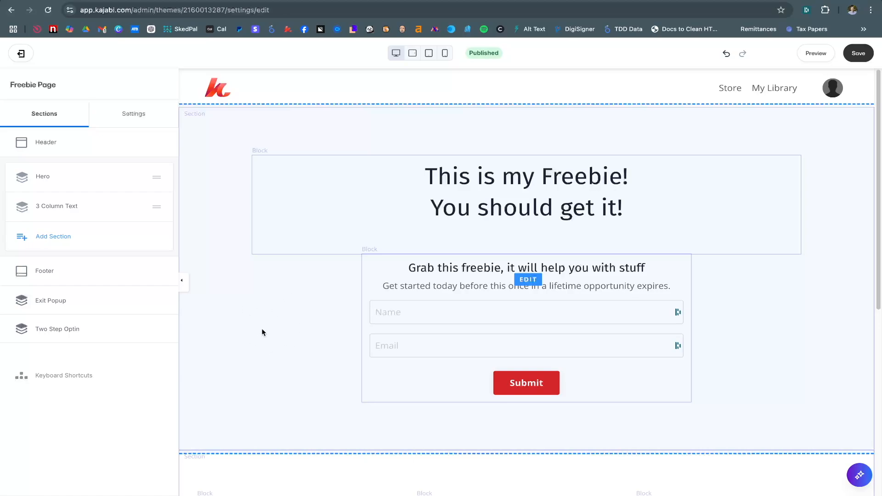
scroll(261, 328, down, 4)
scroll(259, 254, down, 3)
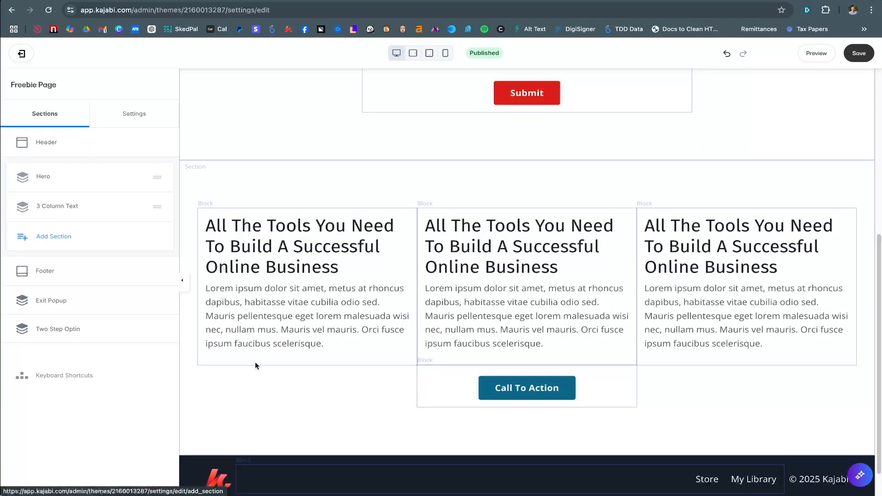
click(286, 401)
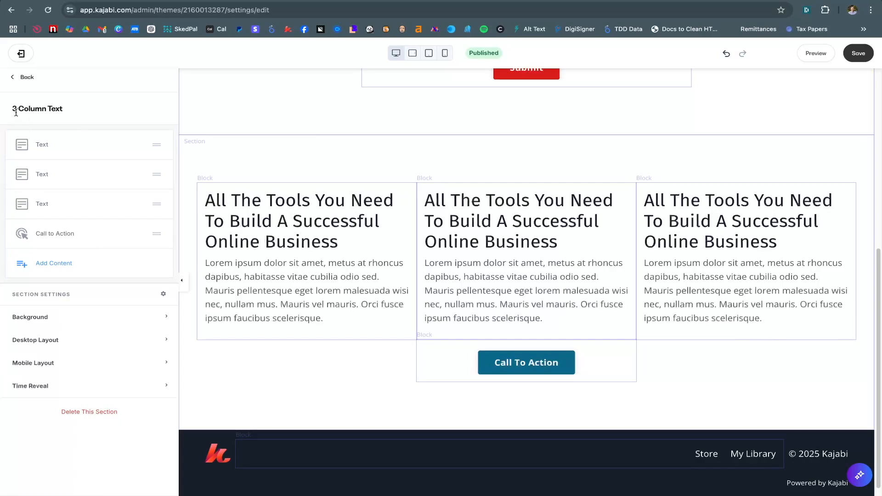
Replace the first text block's placeholder heading with 'Block # 1'
click(26, 78)
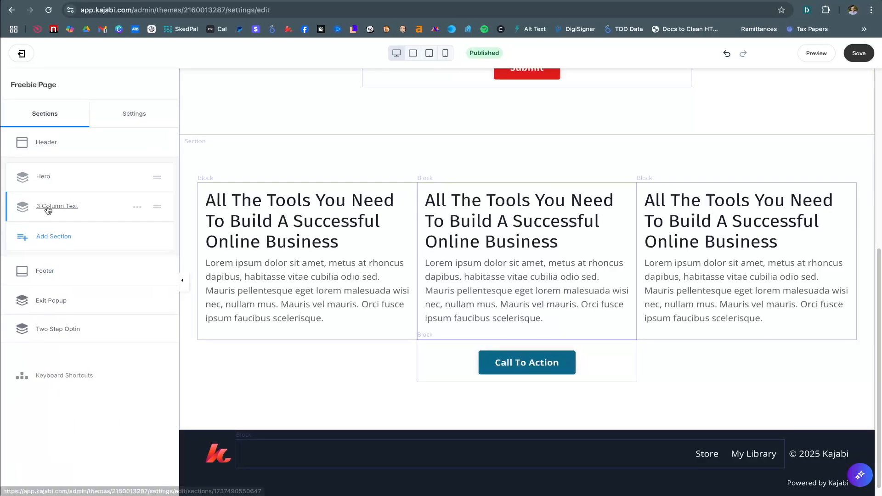
click(47, 208)
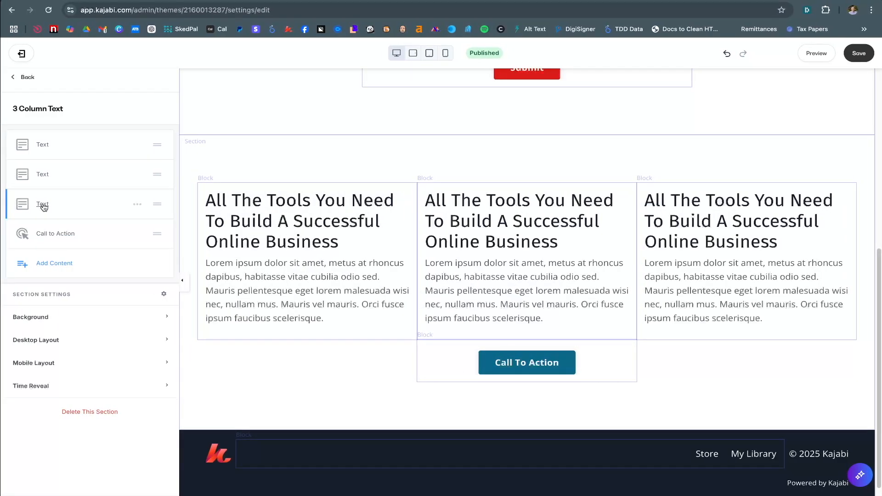
click(41, 145)
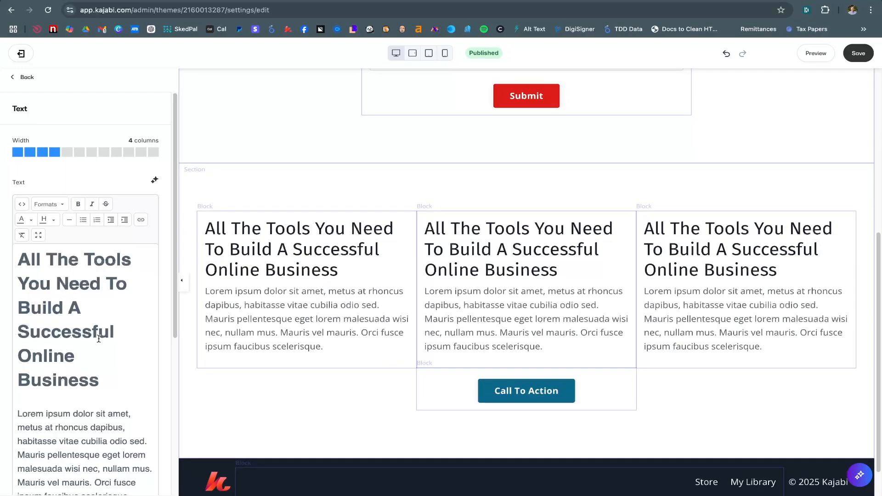
scroll(71, 279, down, 5)
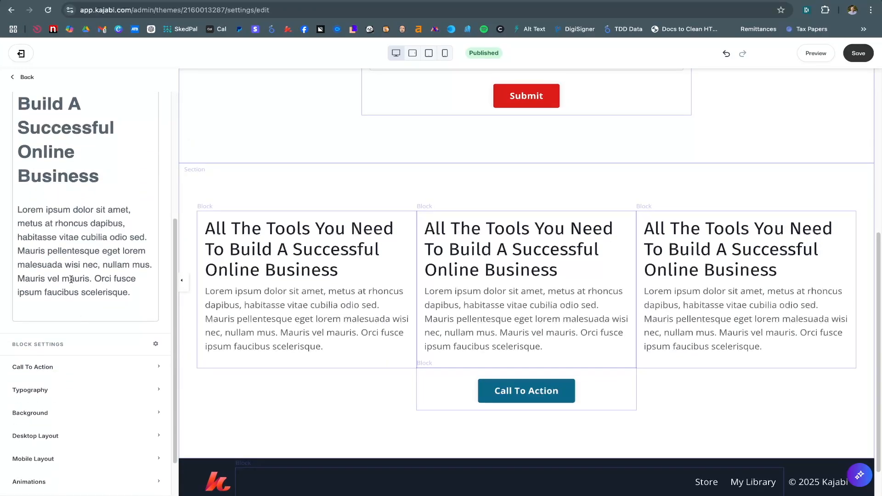
scroll(70, 261, up, 3)
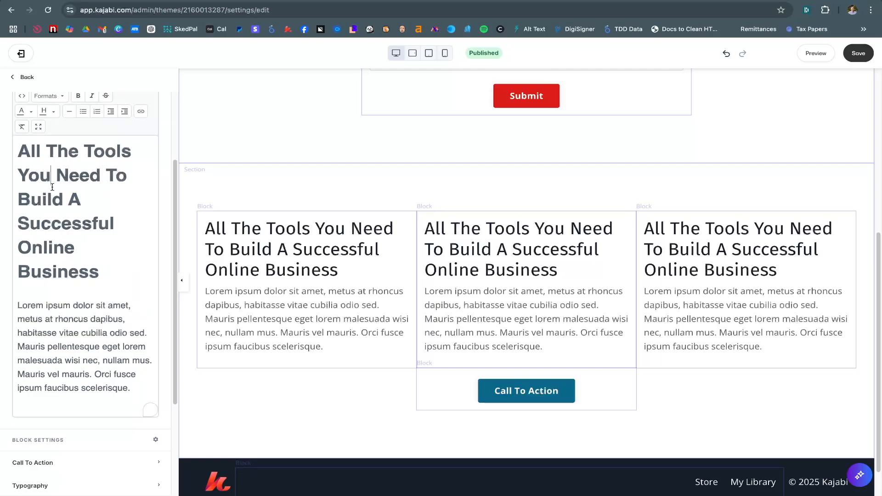
drag(53, 176, 7, 159)
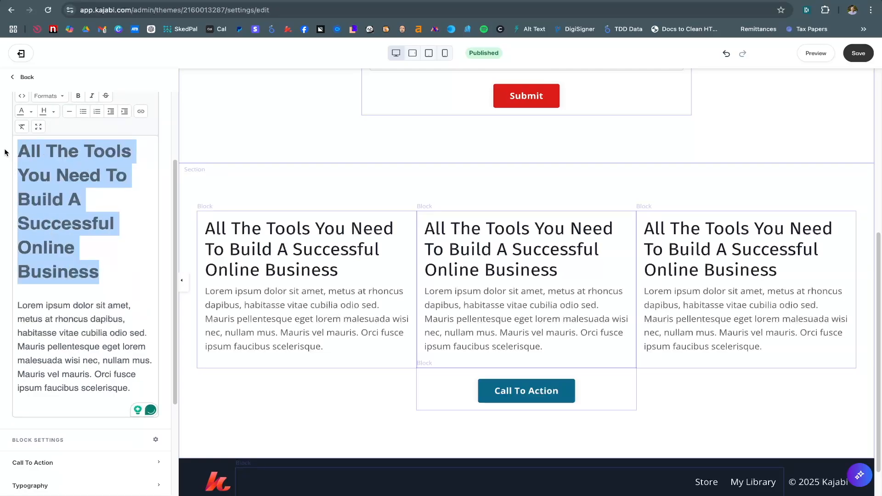
text(Block )
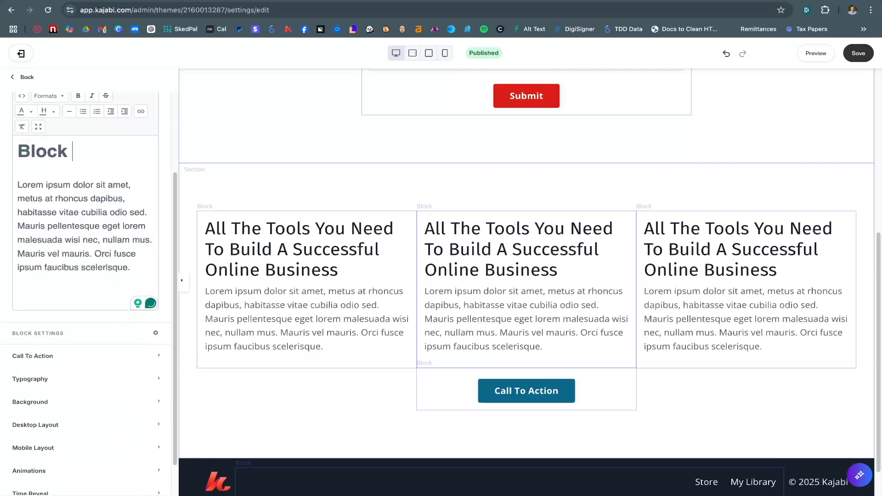
text(# 1)
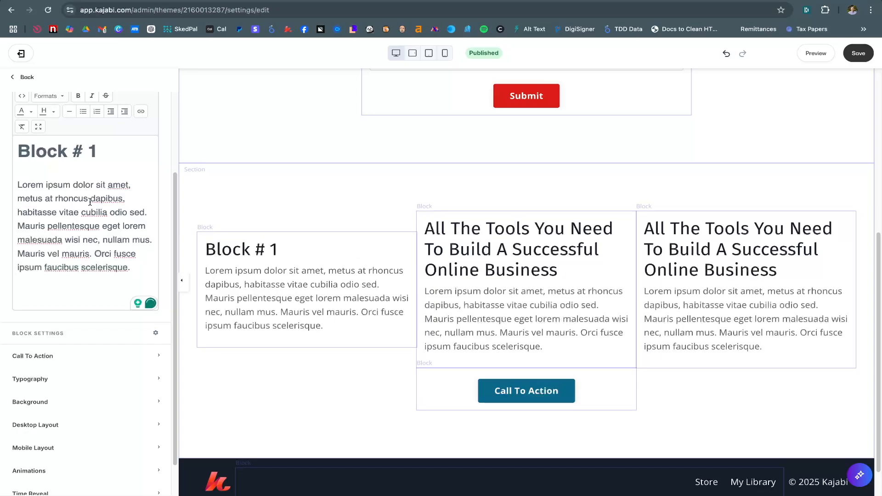
scroll(66, 203, up, 3)
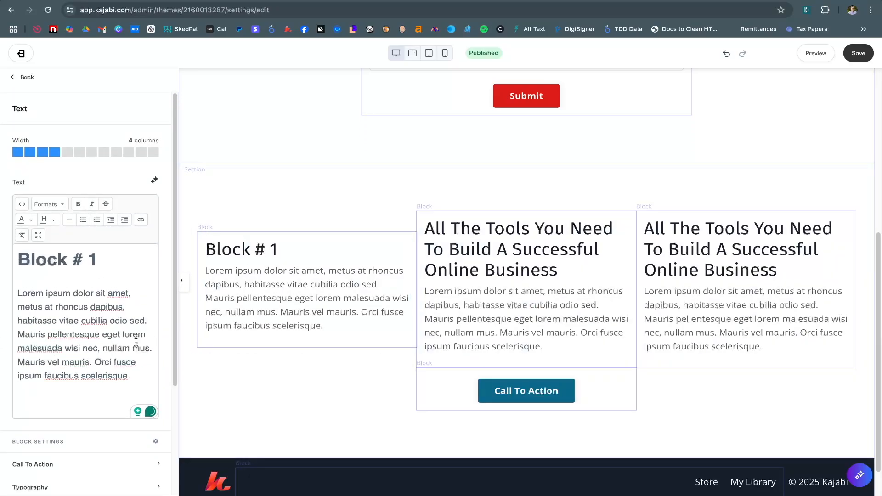
click(27, 78)
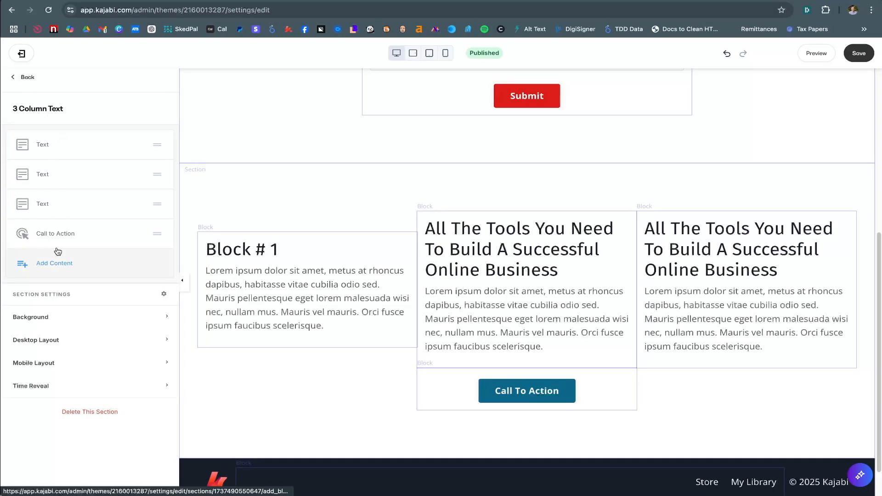
Rename the first text block to 'Block 1'
click(138, 146)
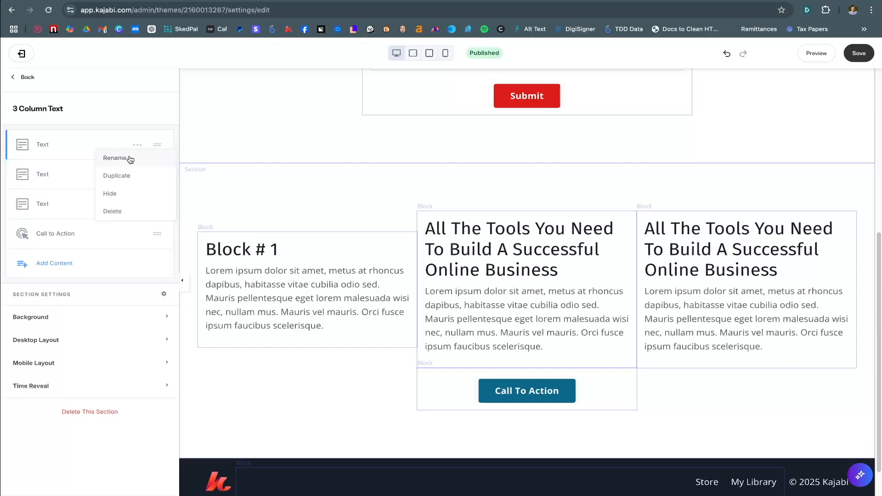
click(129, 157)
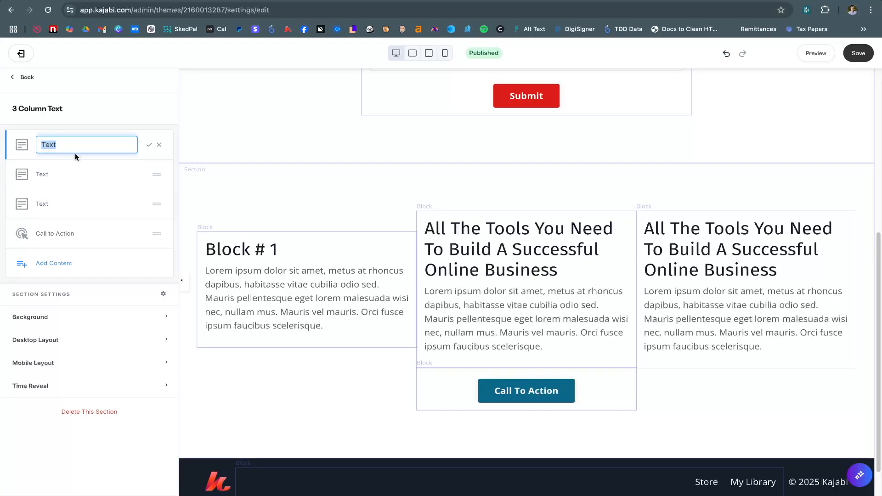
text(Block 1)
click(150, 146)
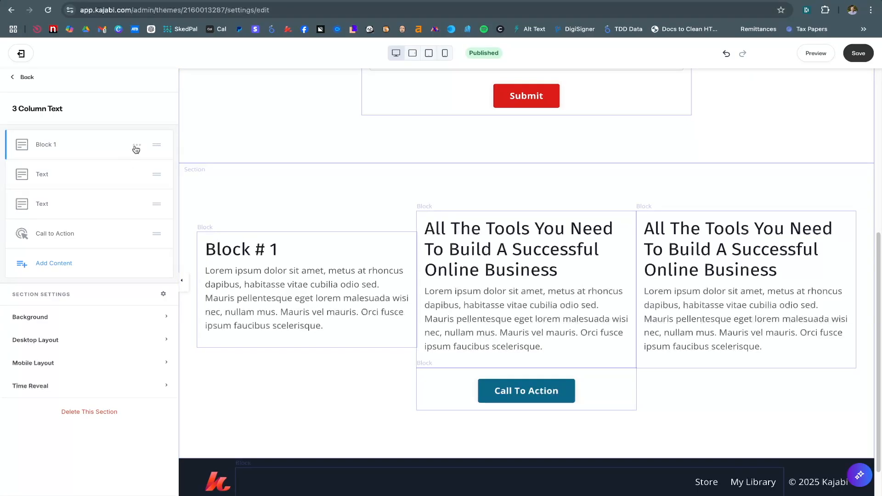
Hide and reshow Block 1, then drag it to second position and back to first
click(137, 146)
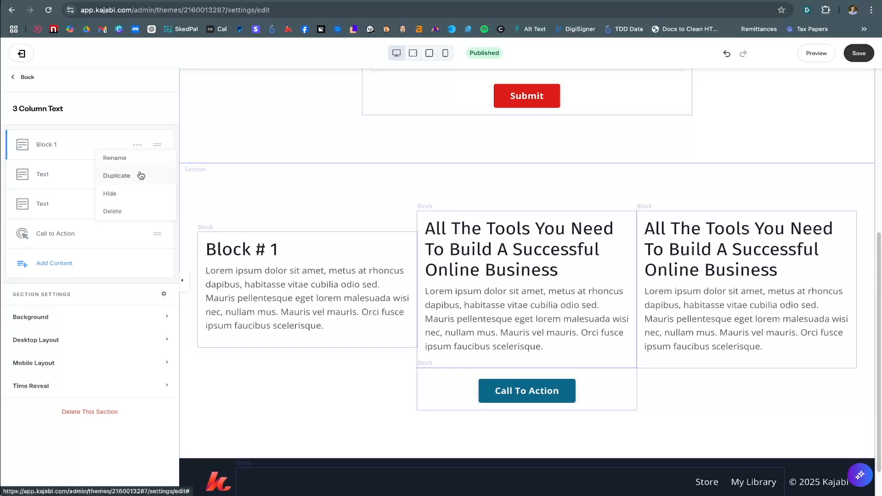
click(137, 146)
click(130, 193)
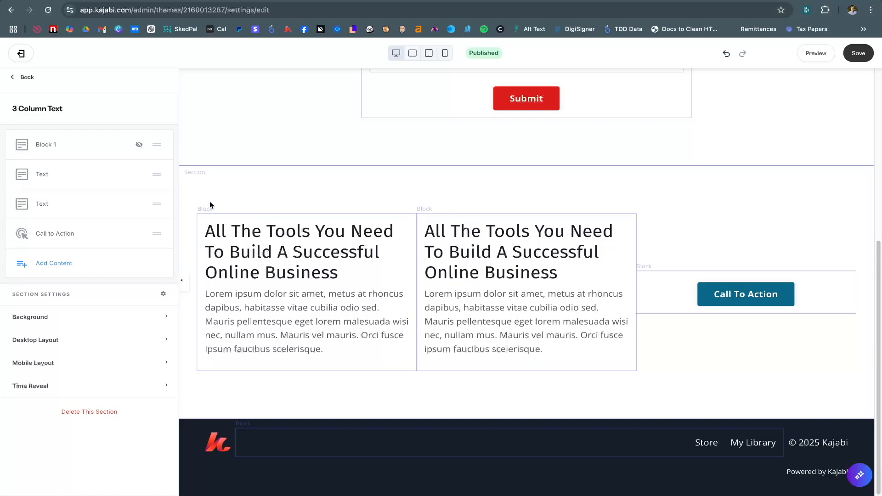
click(122, 145)
click(118, 194)
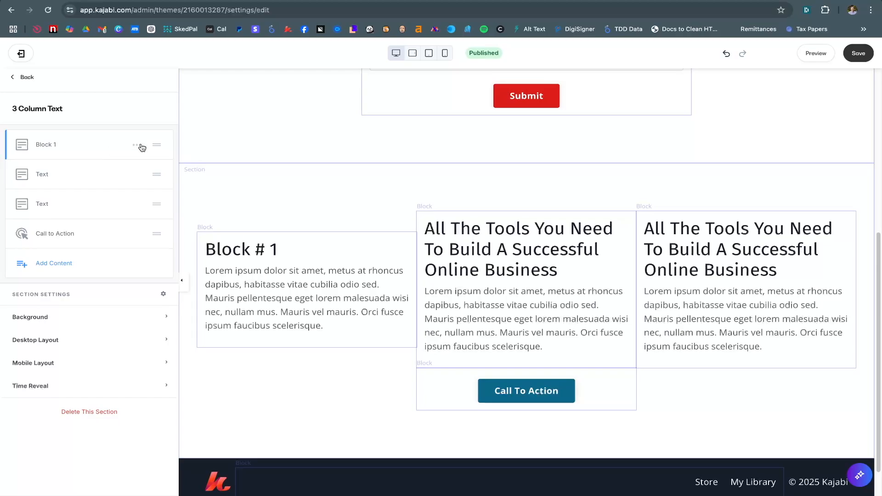
mouse_move(157, 145)
mouse_down()
mouse_move(157, 167)
mouse_move(158, 150)
mouse_up()
drag(158, 154, 158, 175)
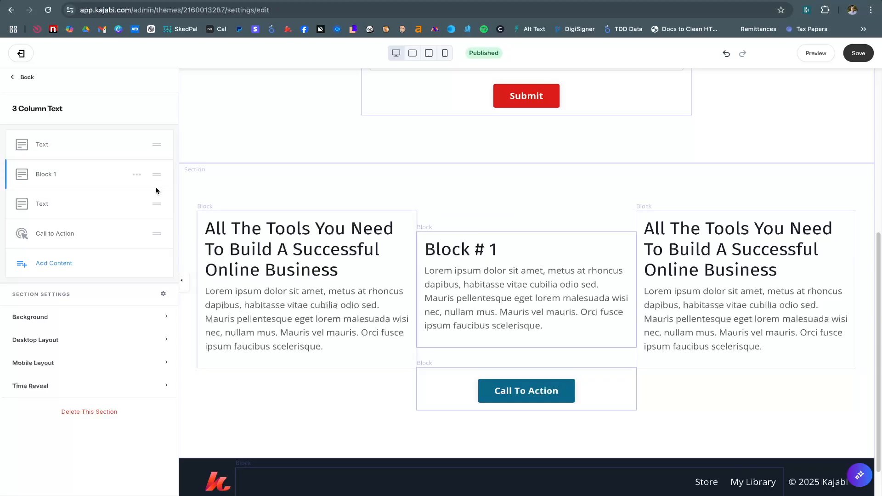
drag(156, 187, 156, 146)
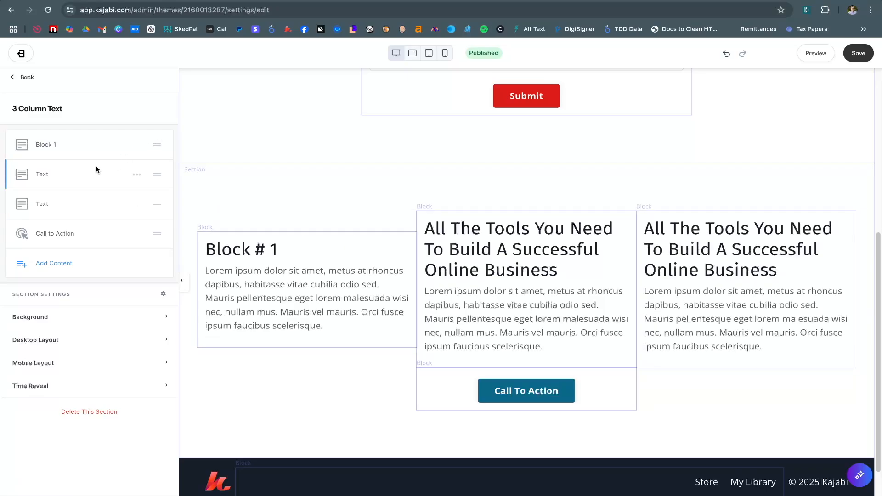
Reopen Block 1's settings to review them, then return to the section's block list
click(28, 77)
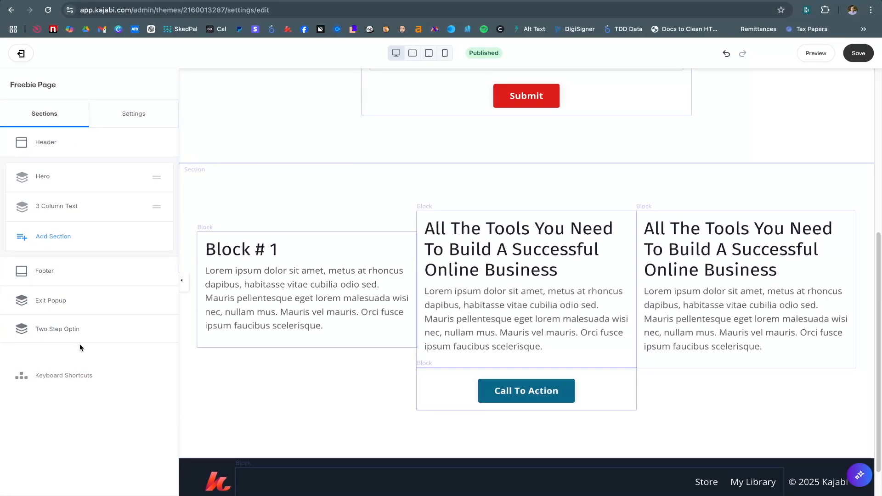
click(52, 206)
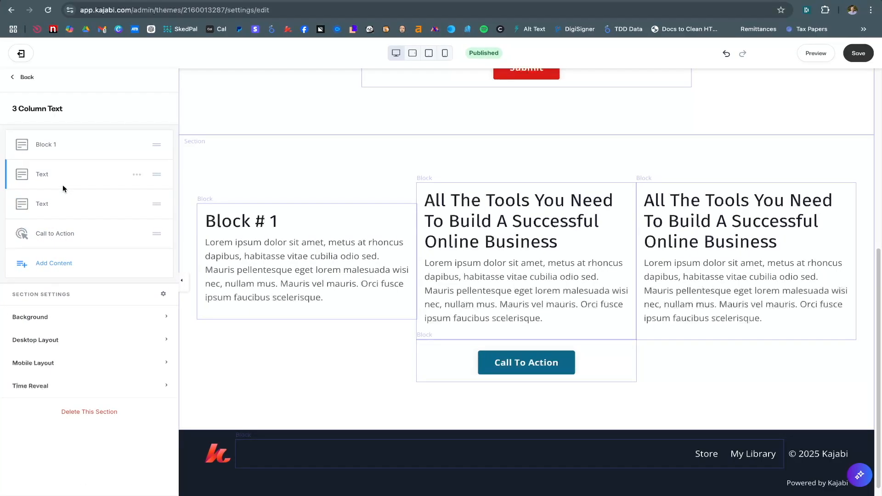
click(49, 144)
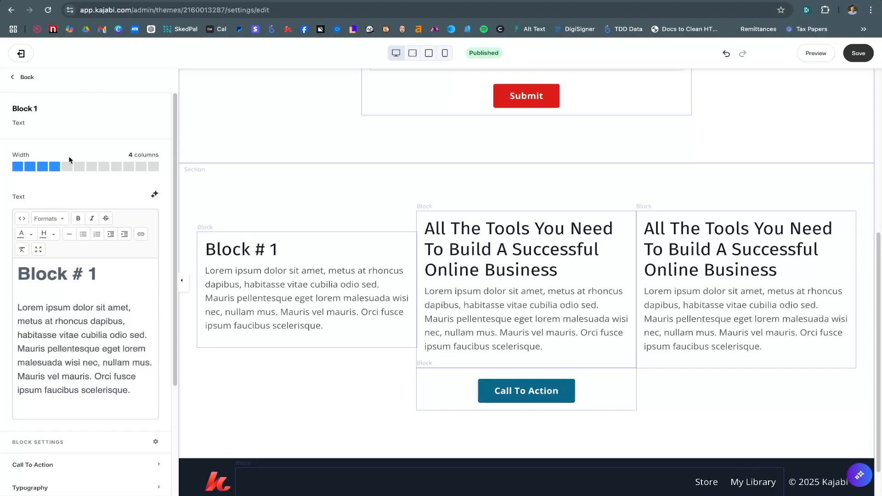
scroll(87, 358, down, 5)
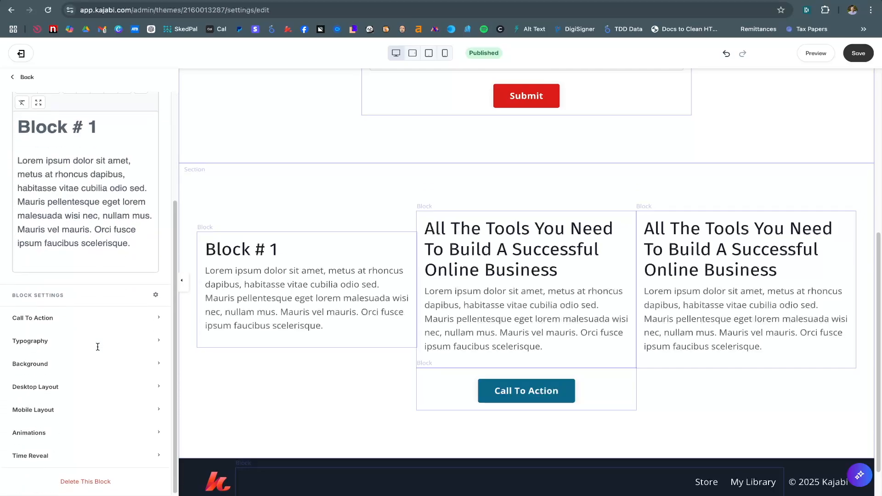
scroll(92, 354, up, 2)
scroll(87, 308, up, 3)
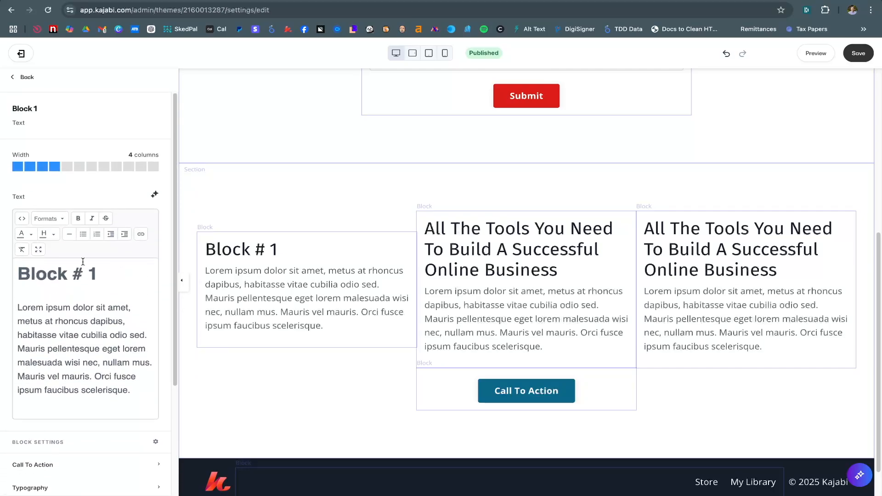
click(25, 77)
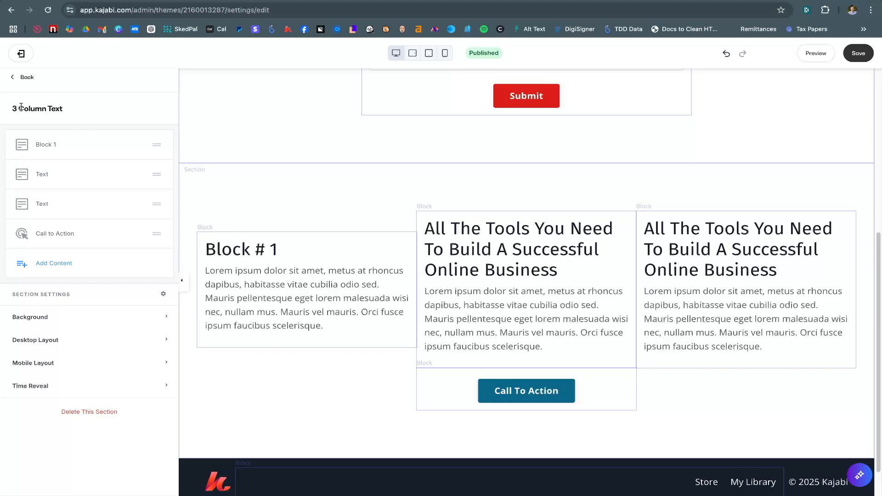
drag(21, 107, 60, 117)
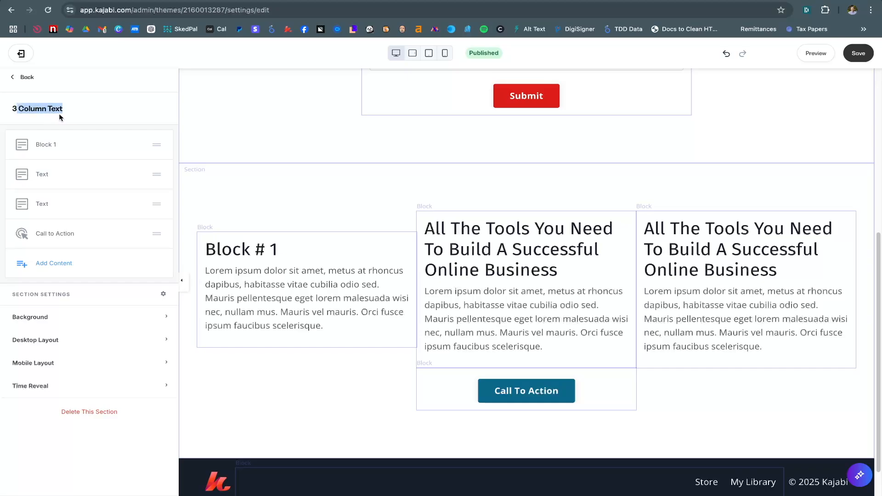
Set the section background media type to Image, after briefly trying Video
click(52, 319)
scroll(52, 318, down, 4)
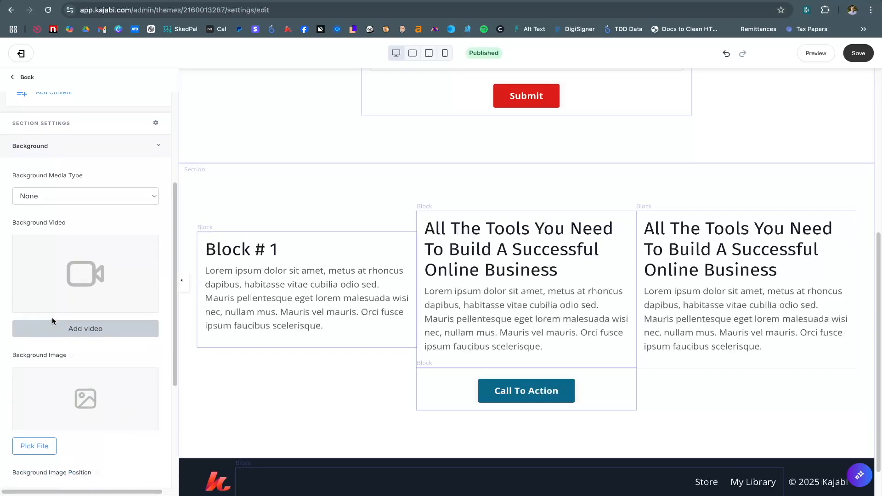
click(86, 192)
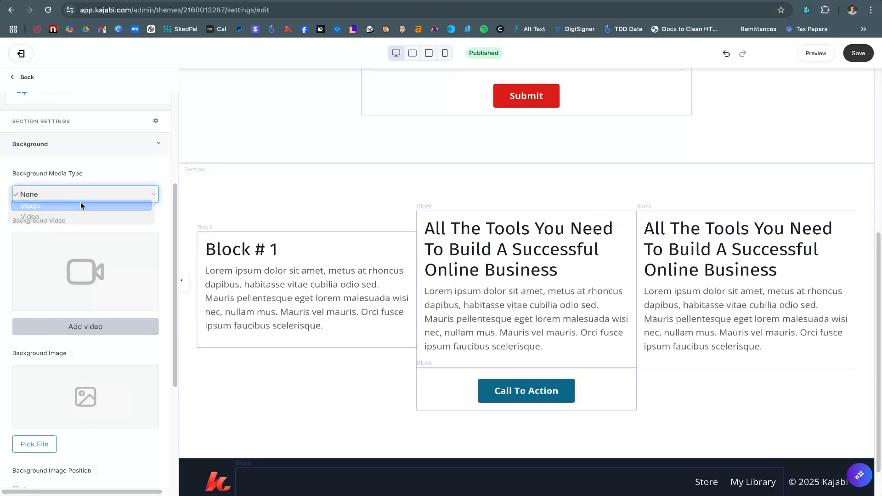
click(81, 205)
scroll(75, 249, down, 2)
mouse_move(79, 269)
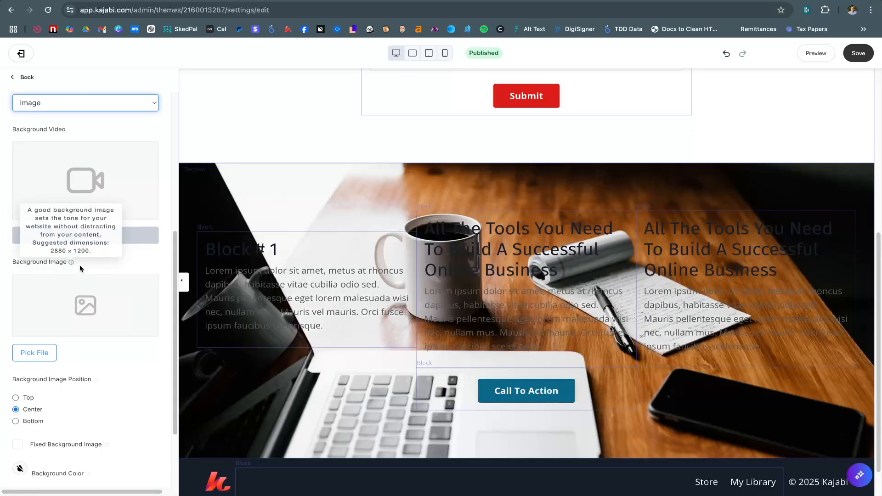
scroll(69, 246, up, 4)
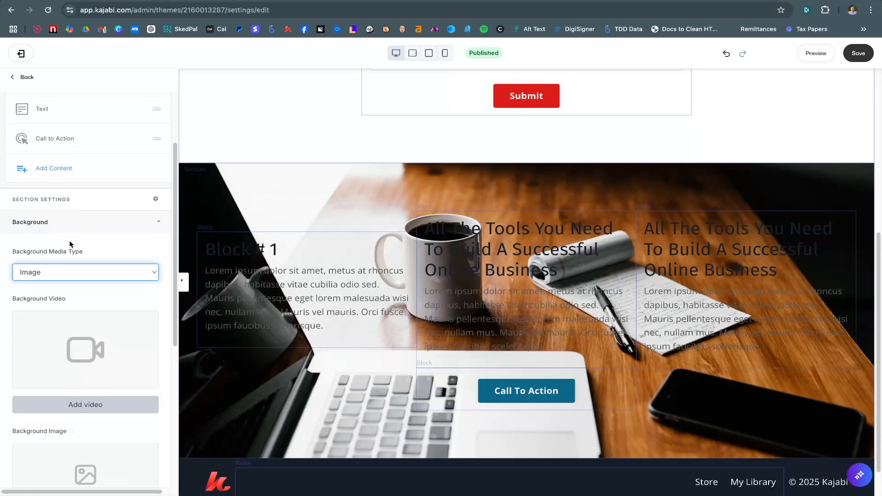
click(70, 273)
click(68, 283)
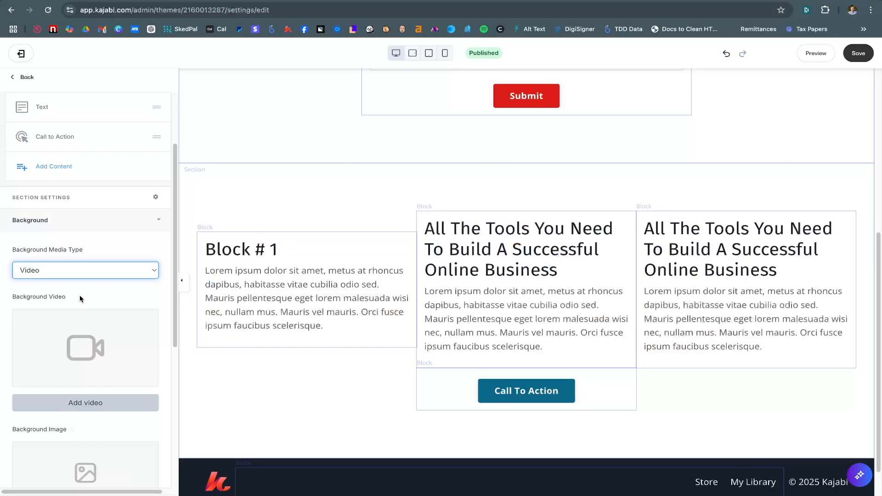
scroll(79, 297, down, 2)
click(88, 190)
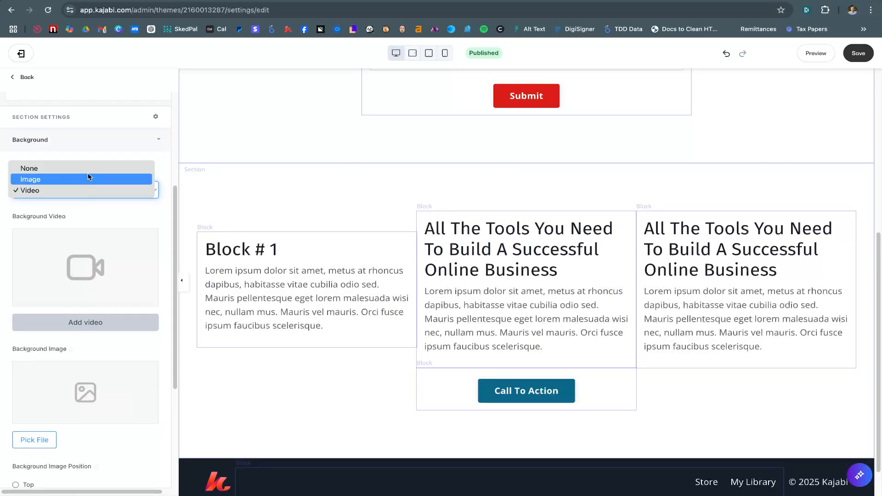
click(89, 178)
scroll(82, 233, down, 3)
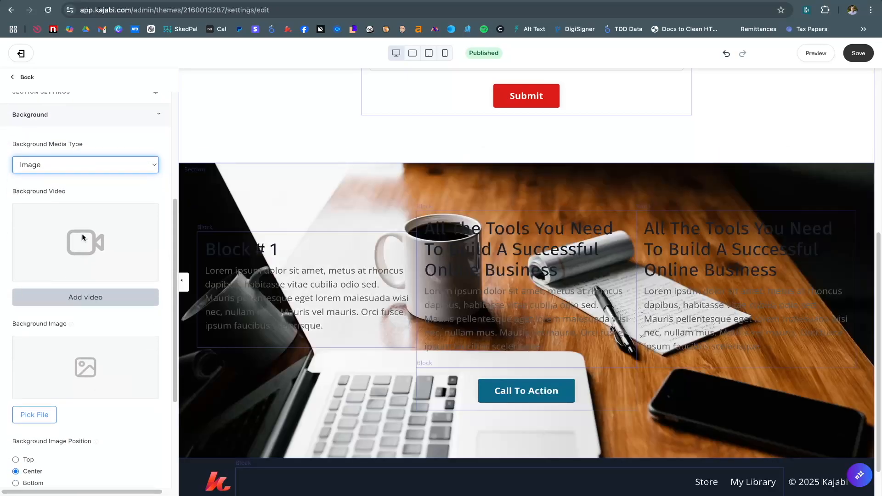
scroll(46, 386, down, 1)
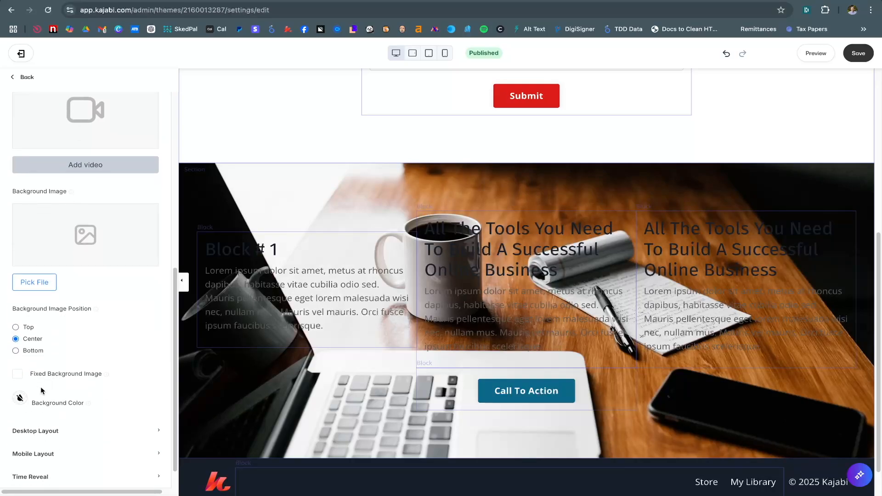
Tint the background with the cream preset FFF1D0 at about 90 alpha
click(21, 399)
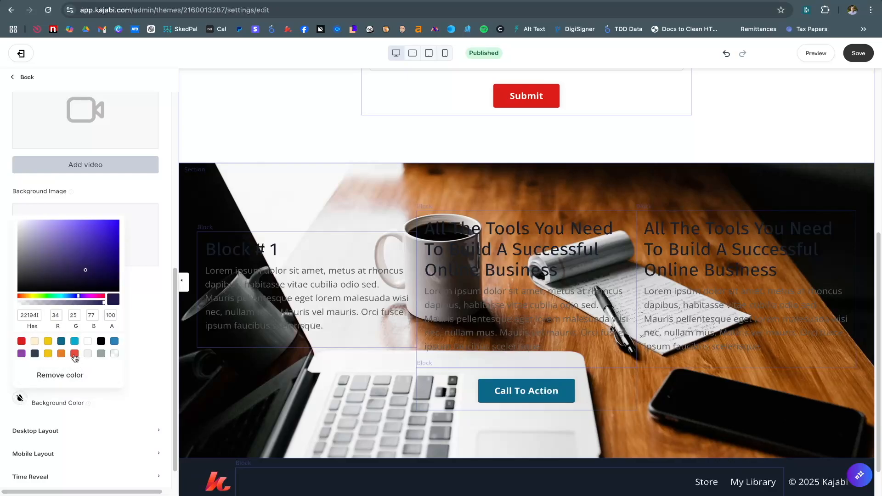
click(36, 342)
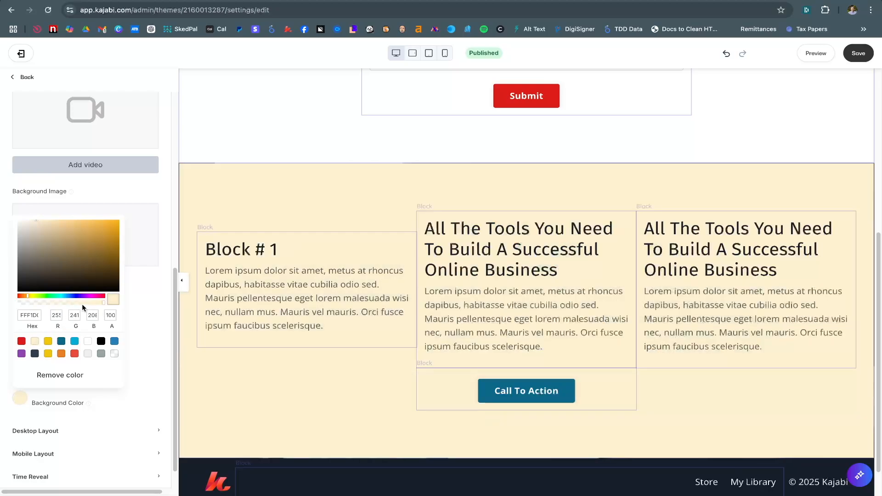
mouse_move(82, 304)
mouse_down()
mouse_move(57, 301)
mouse_move(84, 307)
mouse_up()
drag(90, 305, 97, 305)
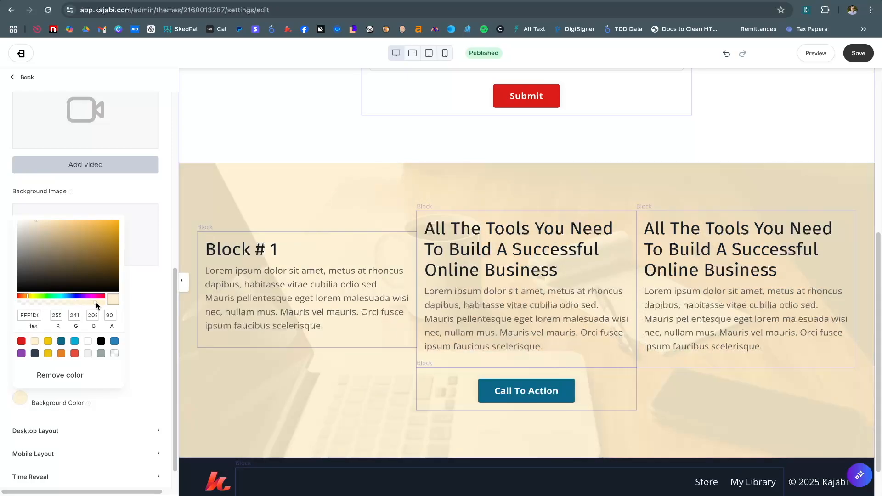
click(139, 297)
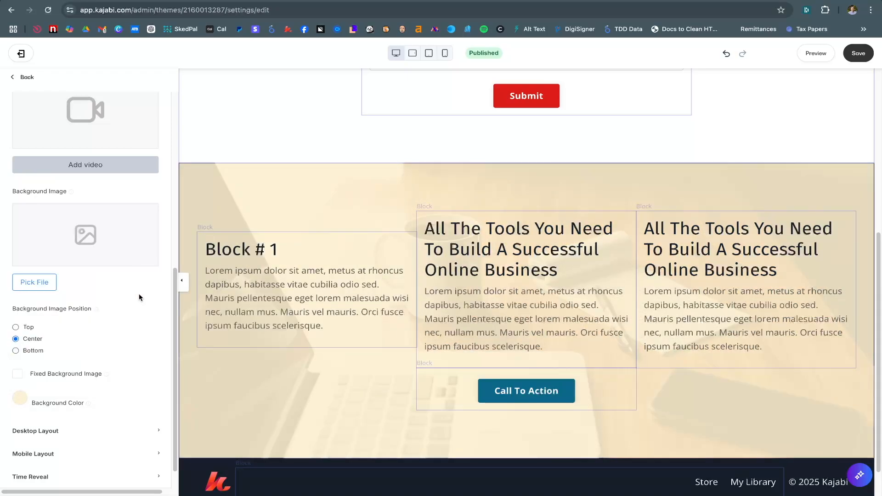
Position the background photo Center, after briefly trying Top
scroll(139, 297, up, 1)
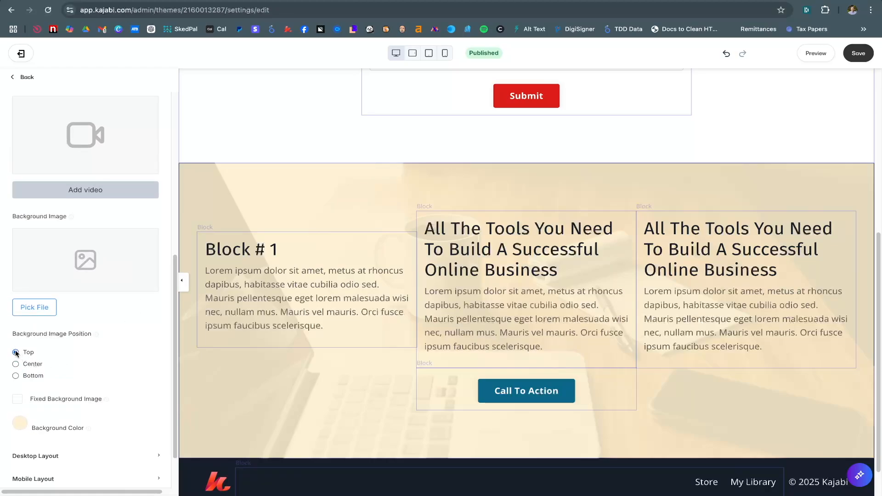
click(15, 352)
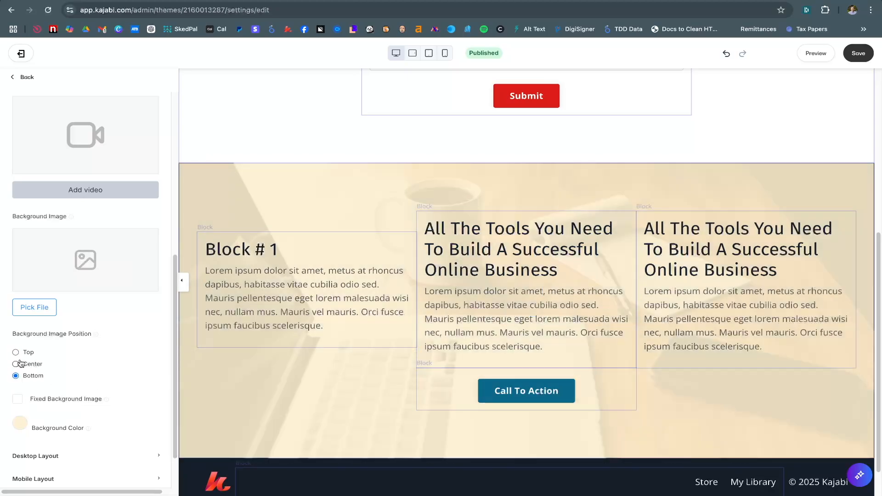
click(16, 364)
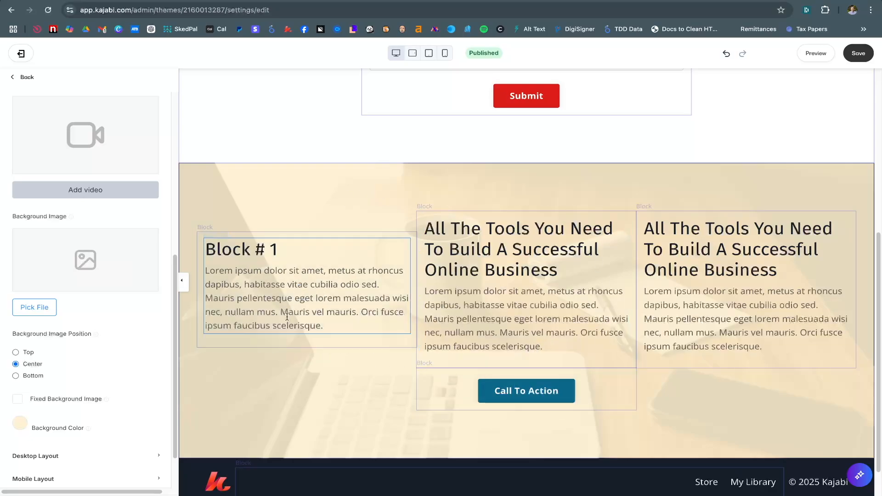
scroll(282, 198, down, 1)
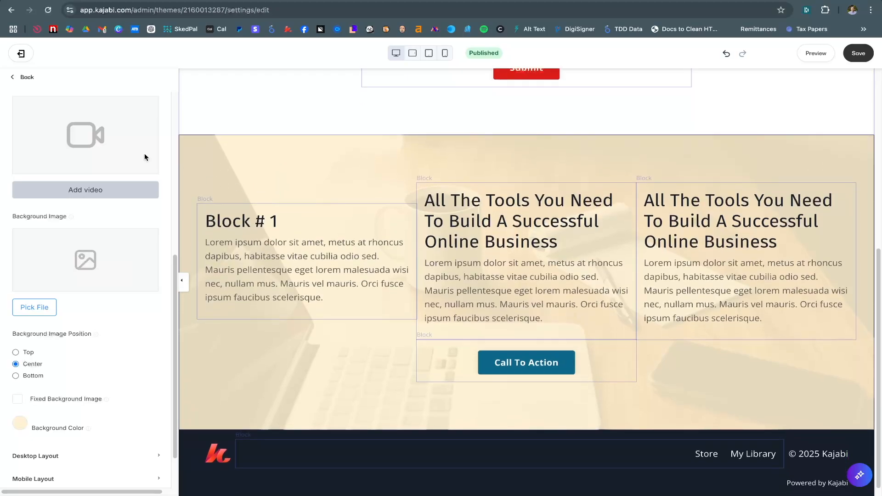
scroll(82, 150, up, 7)
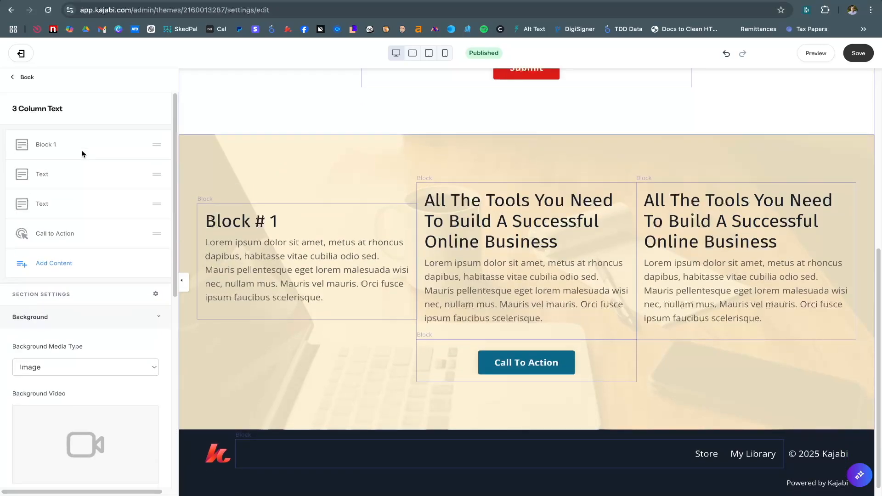
Set Block 1's width to 10 columns so it sits on its own row
click(45, 146)
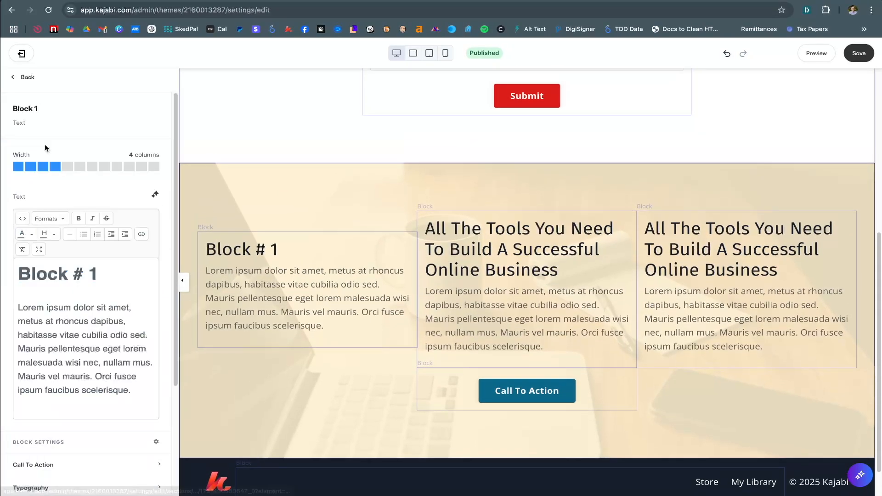
click(129, 167)
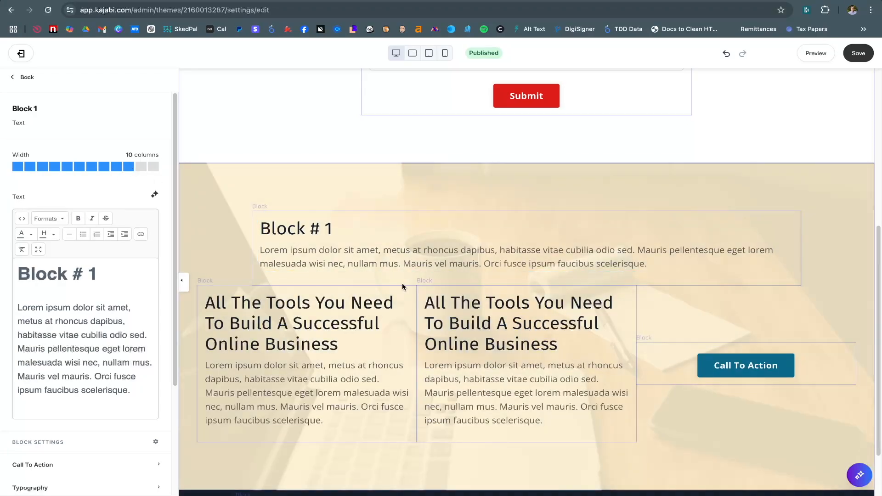
scroll(532, 333, down, 2)
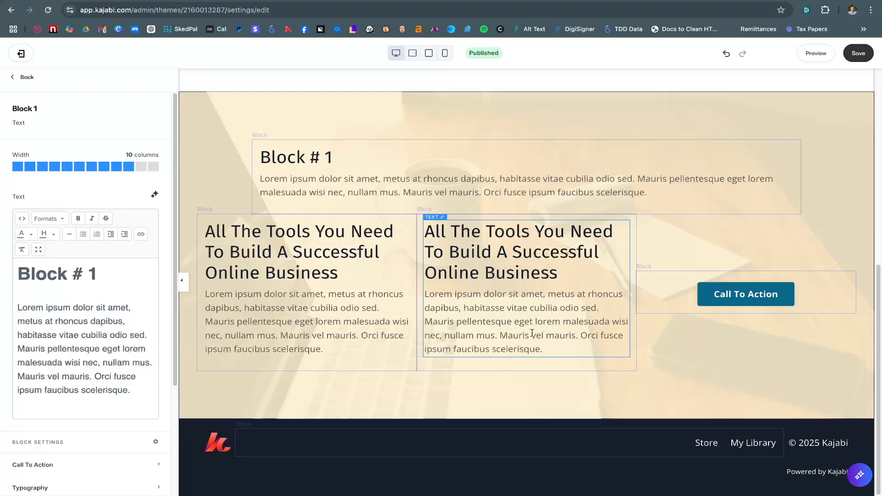
scroll(532, 333, up, 2)
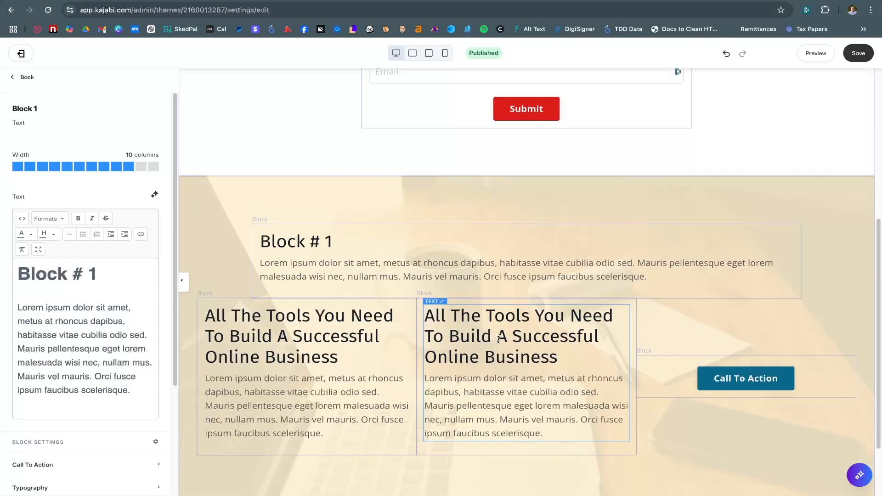
scroll(461, 278, down, 1)
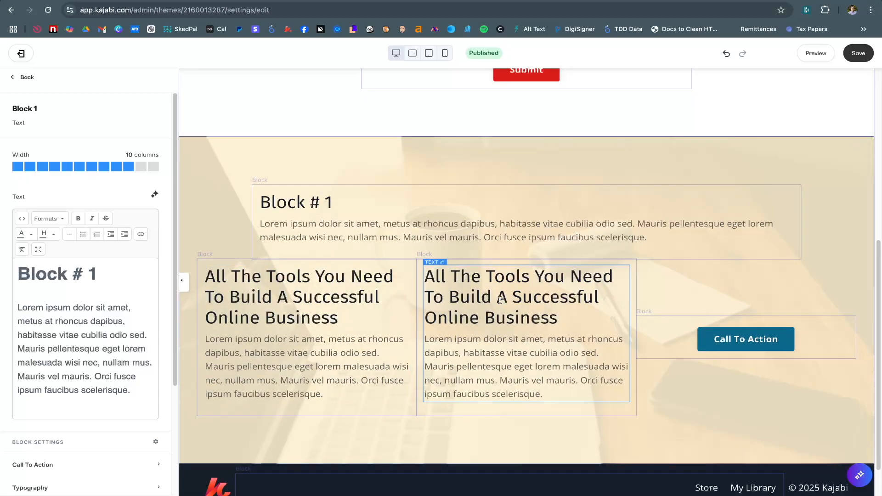
Set the first text column's width to 4 columns, after trying 10 and 5
click(349, 297)
scroll(116, 196, up, 2)
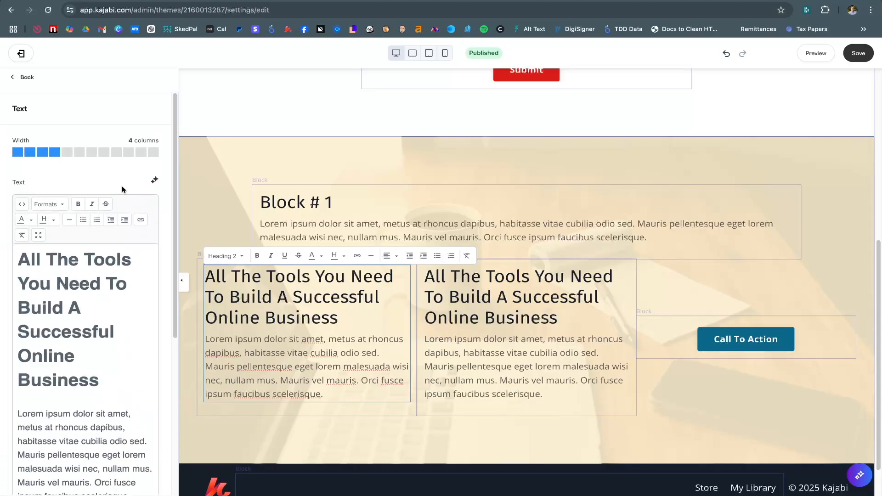
click(130, 154)
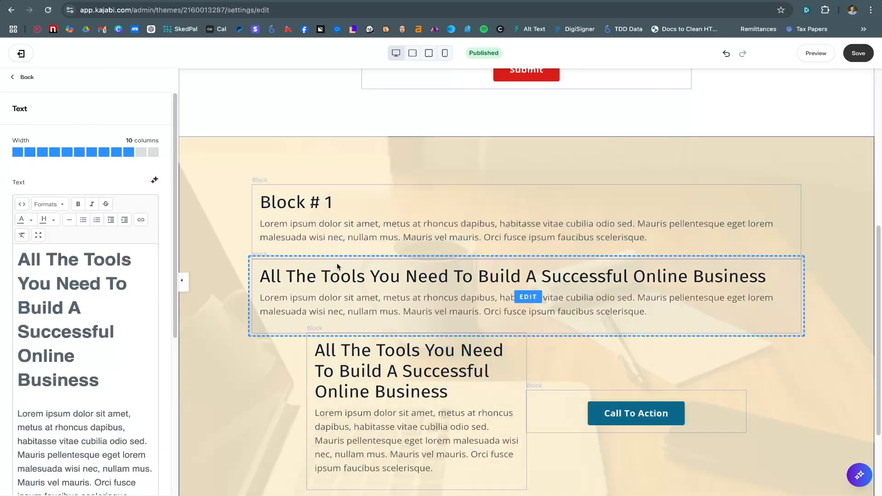
scroll(529, 331, down, 3)
scroll(518, 313, up, 2)
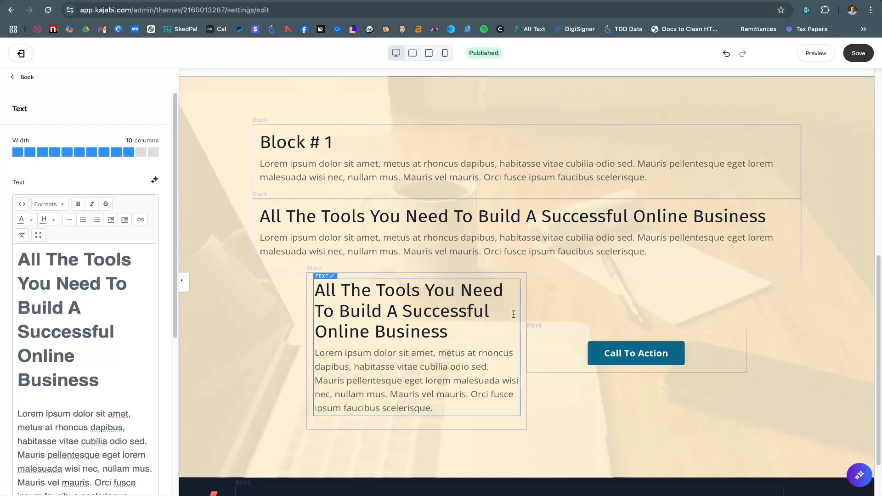
click(67, 154)
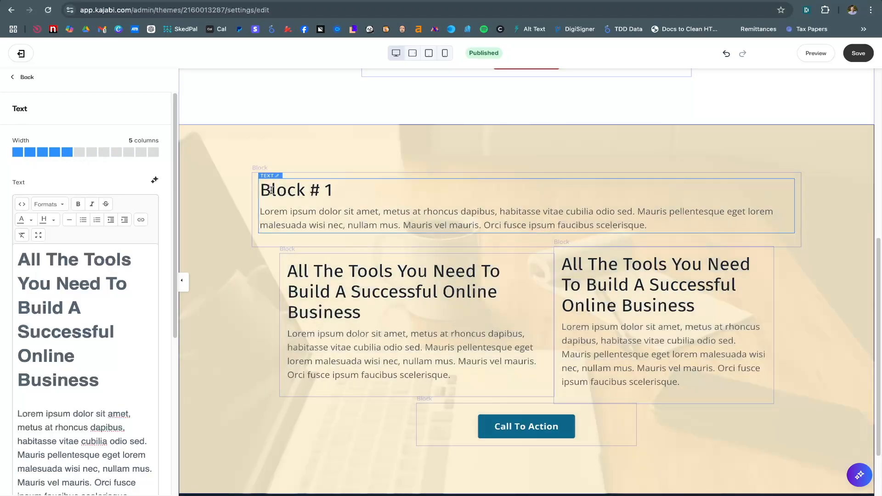
click(54, 155)
Review the section's background settings, then collapse them
click(28, 77)
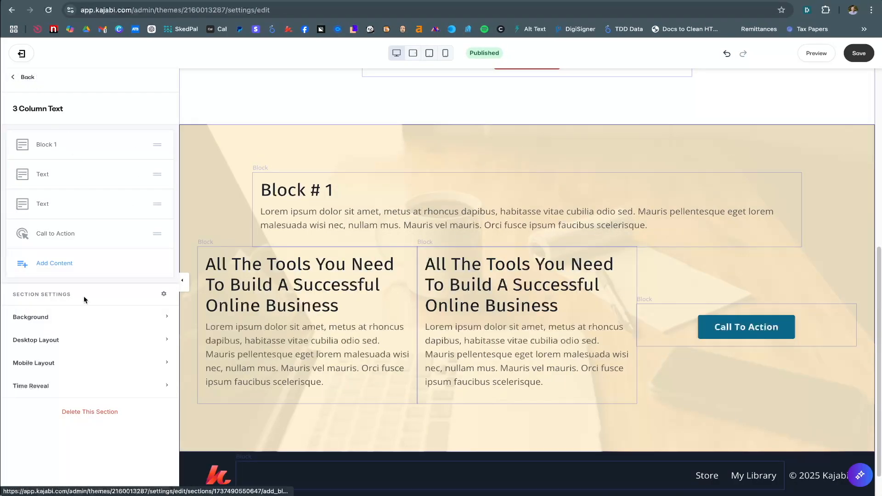
click(79, 317)
scroll(81, 349, down, 5)
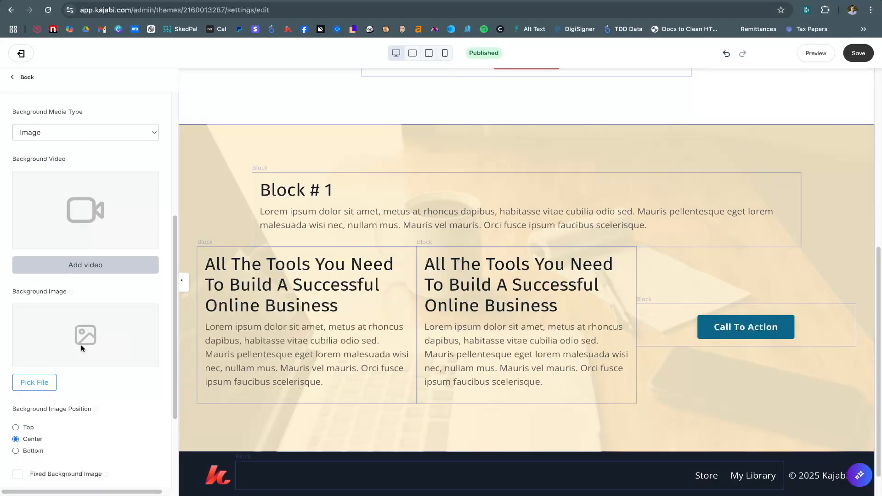
scroll(81, 345, down, 3)
scroll(82, 349, up, 6)
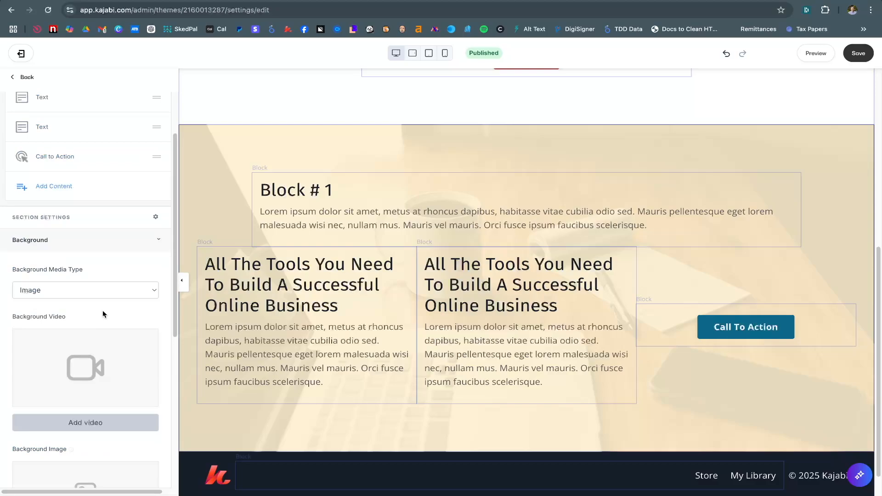
click(161, 238)
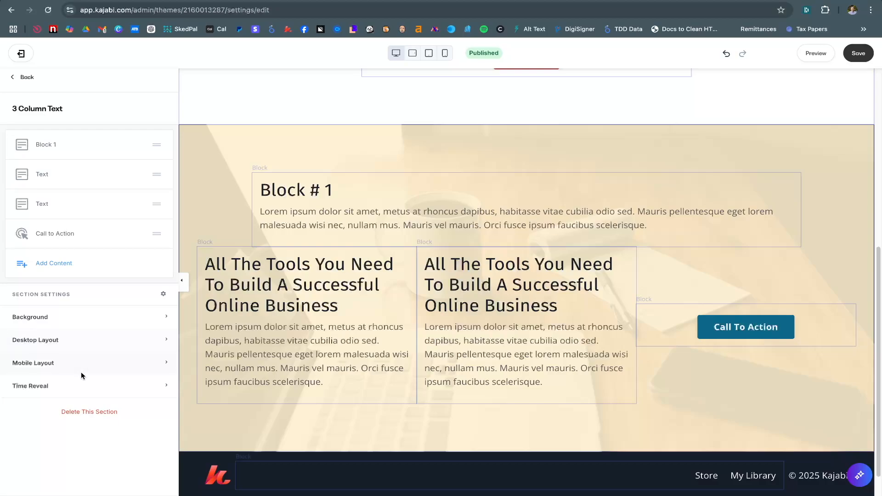
Expand Desktop Layout, check the mobile preview, and keep the section visible on desktop
click(91, 340)
scroll(95, 338, down, 3)
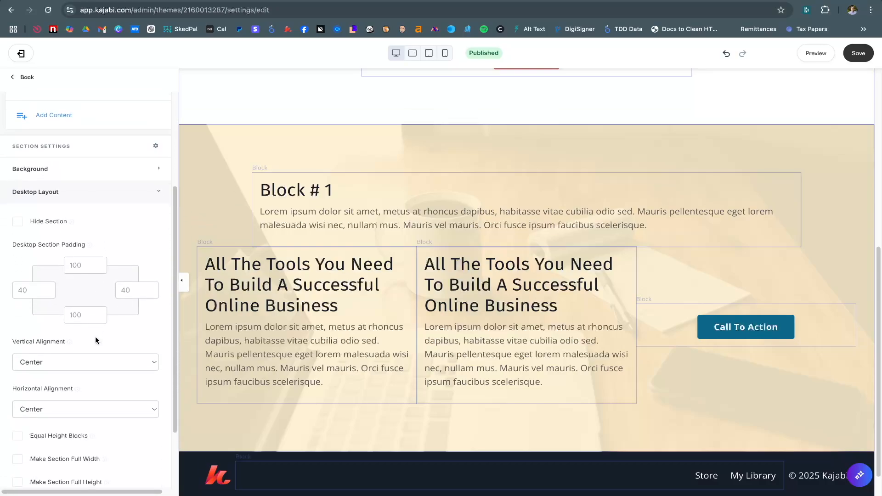
scroll(96, 339, down, 2)
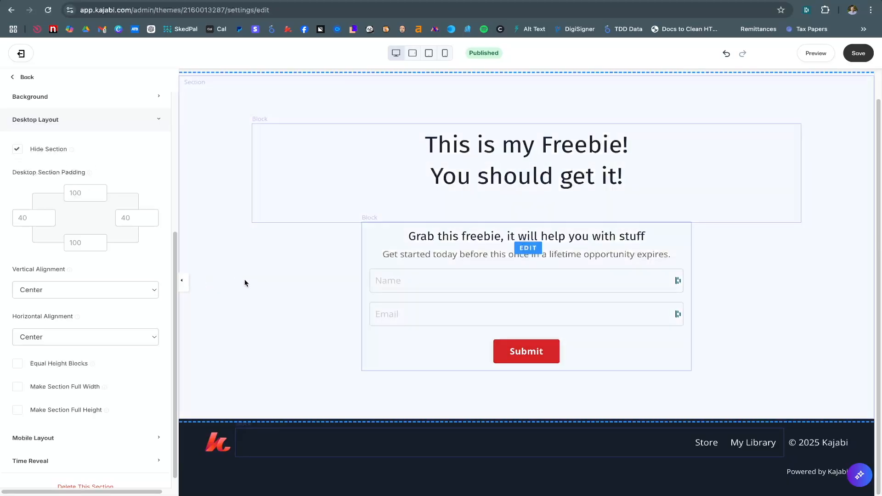
click(444, 54)
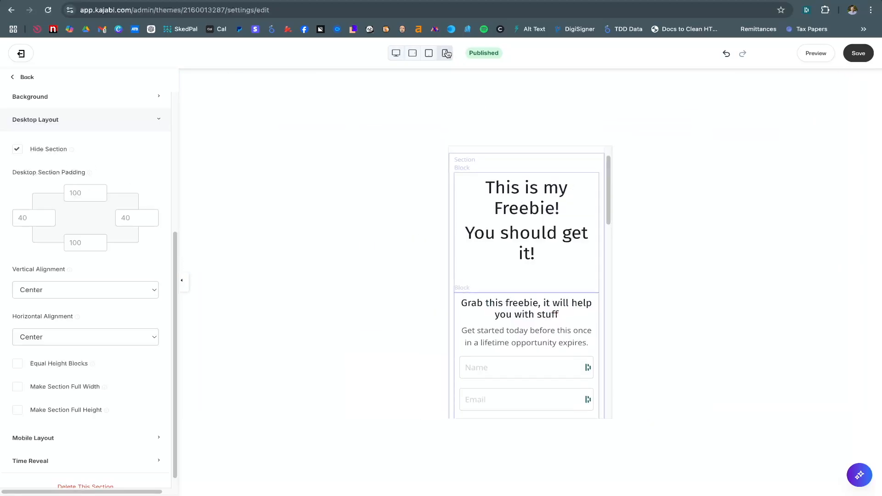
scroll(522, 271, down, 8)
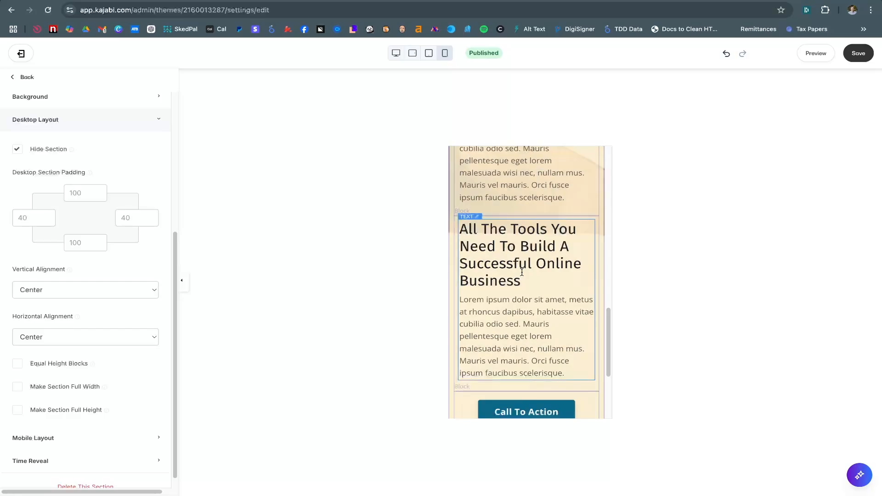
scroll(522, 271, up, 8)
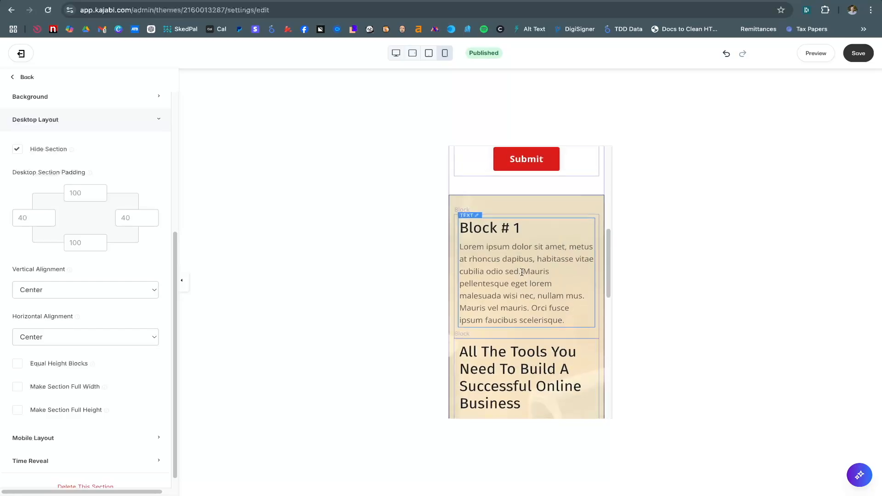
click(395, 54)
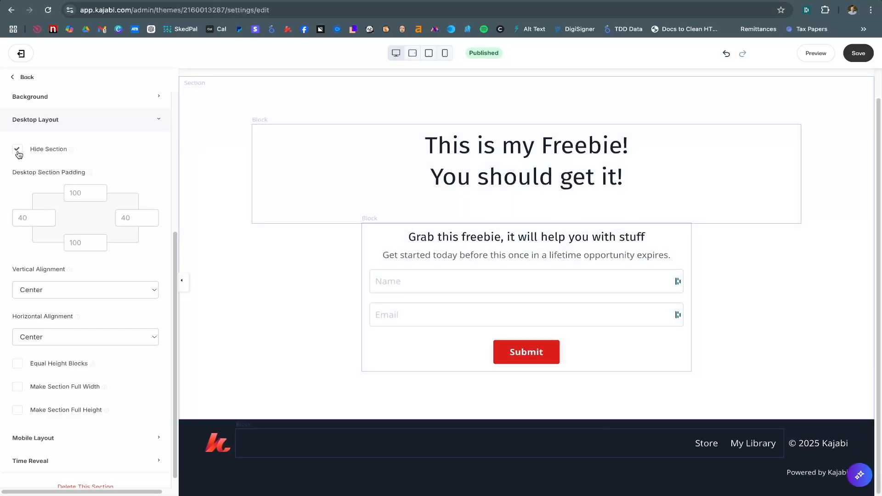
click(18, 150)
scroll(297, 325, down, 5)
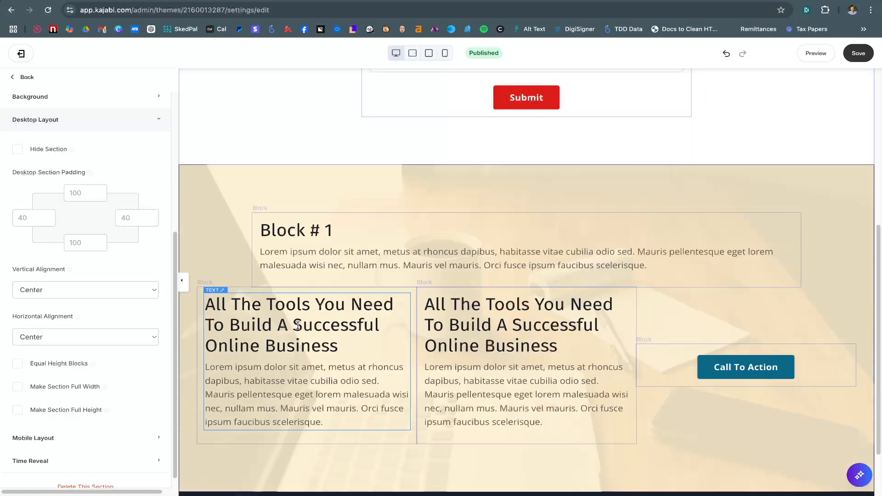
scroll(297, 325, down, 2)
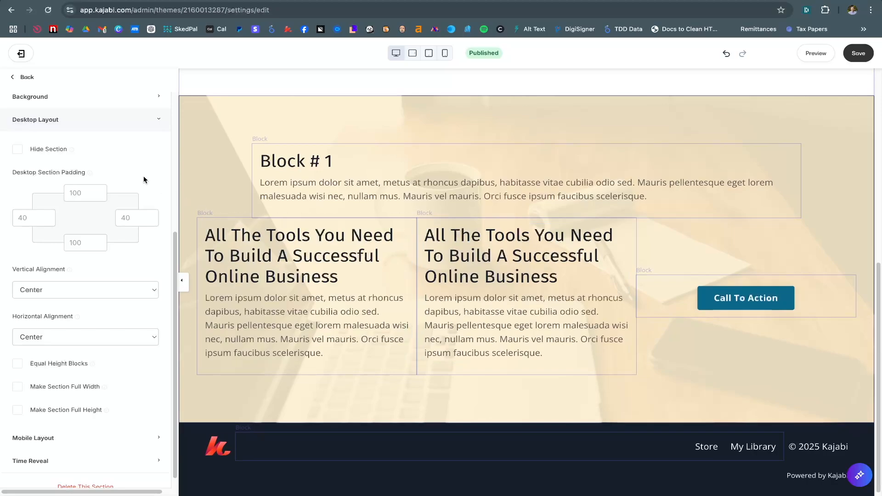
Rename the section to '3 Column Text Desk'
click(27, 77)
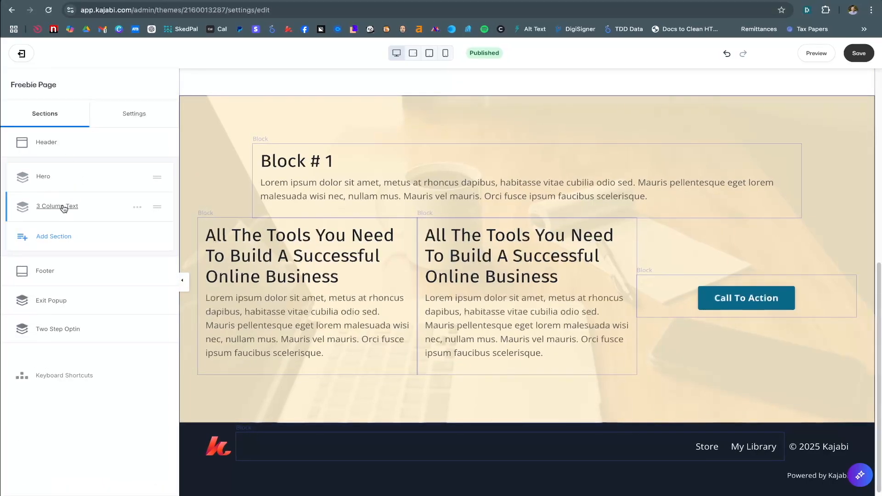
click(136, 207)
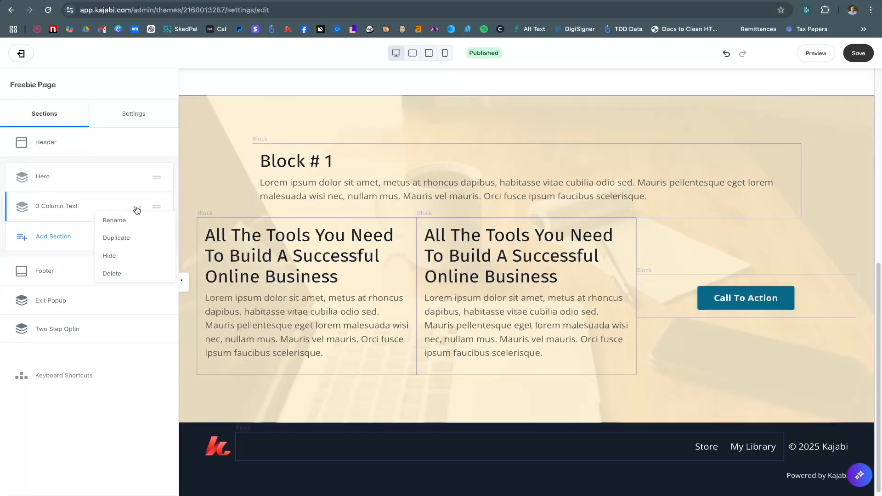
click(115, 219)
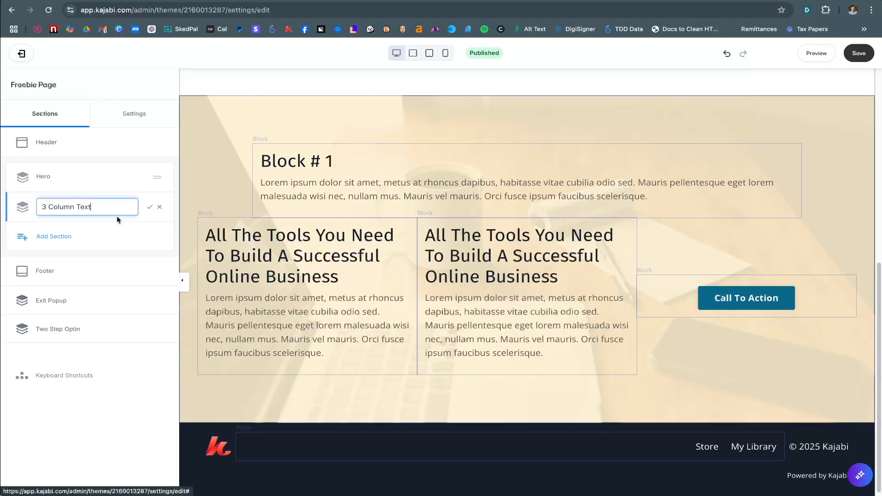
text(Desk)
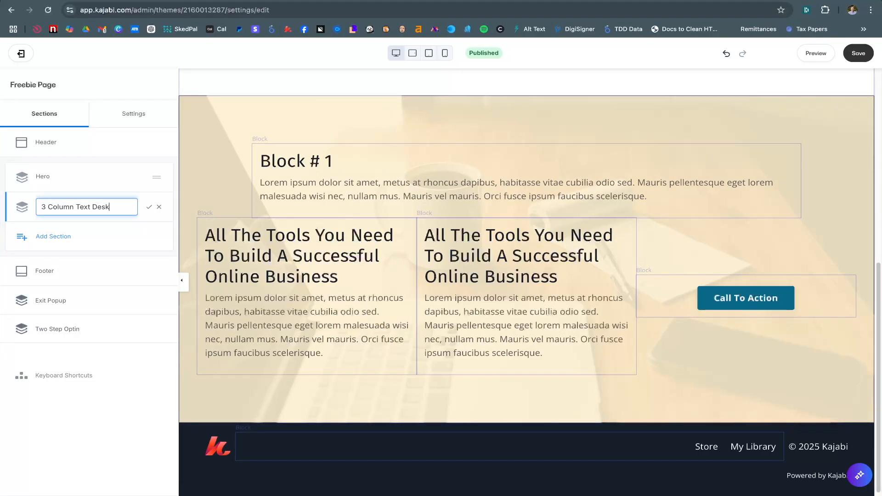
click(149, 209)
Duplicate the section, name the copy '3 Column Text Mobile', and expand its Desktop Layout
click(137, 208)
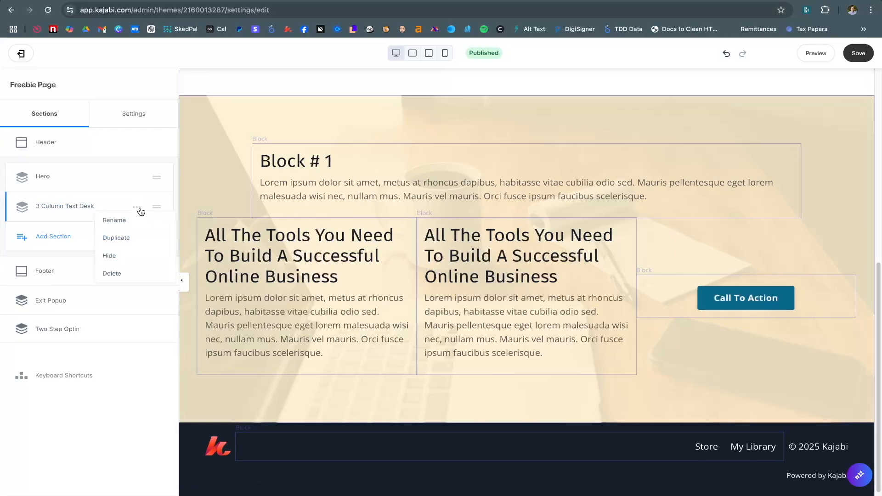
click(140, 241)
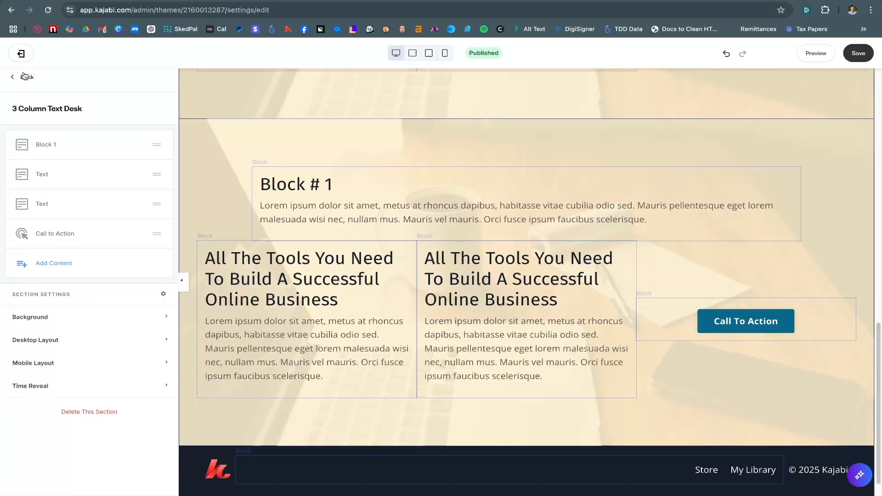
click(24, 76)
click(135, 237)
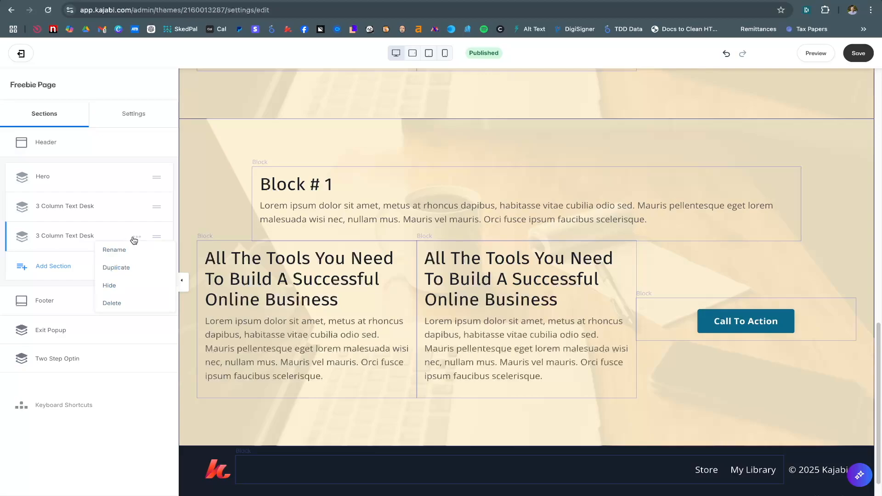
click(128, 250)
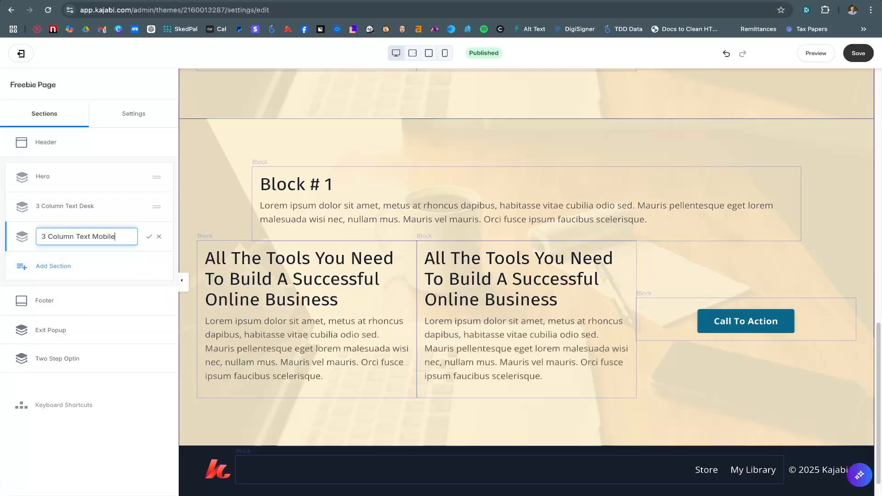
click(148, 237)
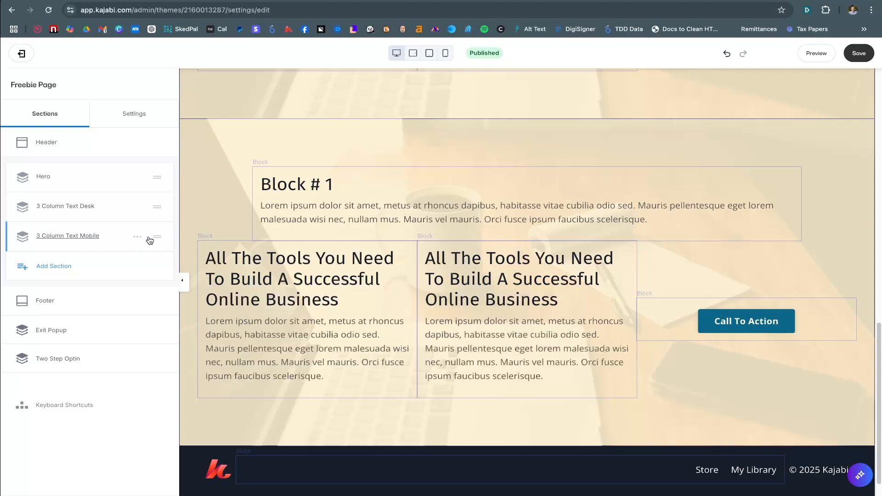
click(75, 237)
click(53, 339)
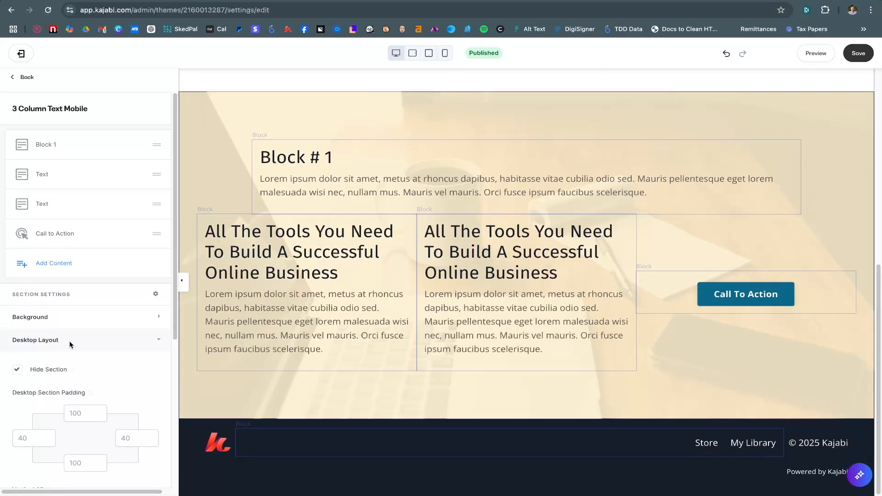
Switch to the 3 Column Text Desk section and look at its mobile layout options
click(71, 346)
click(31, 81)
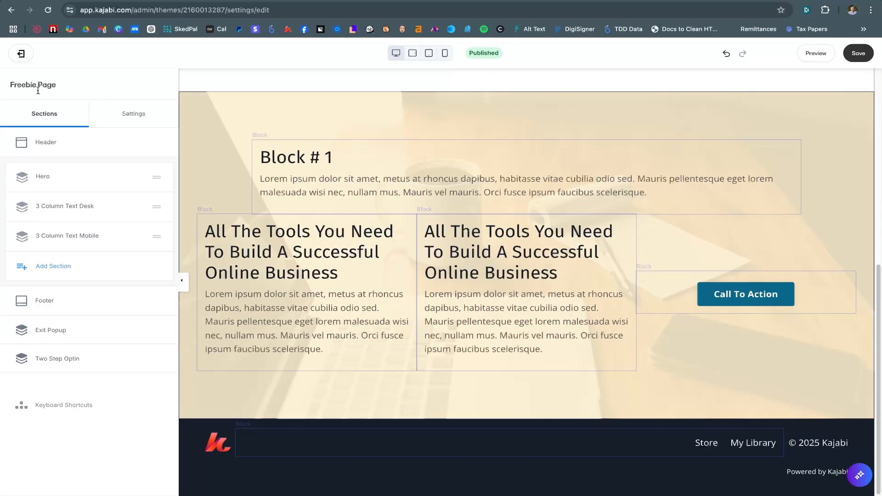
click(60, 209)
click(62, 362)
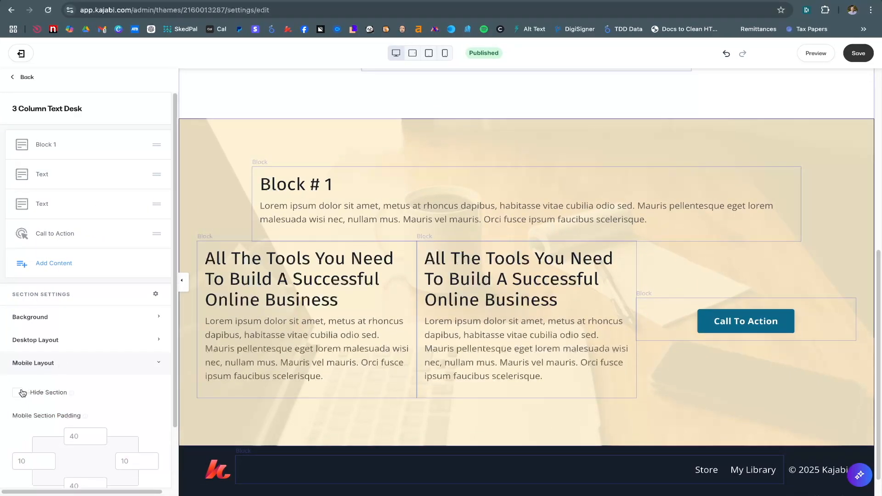
click(67, 363)
click(27, 77)
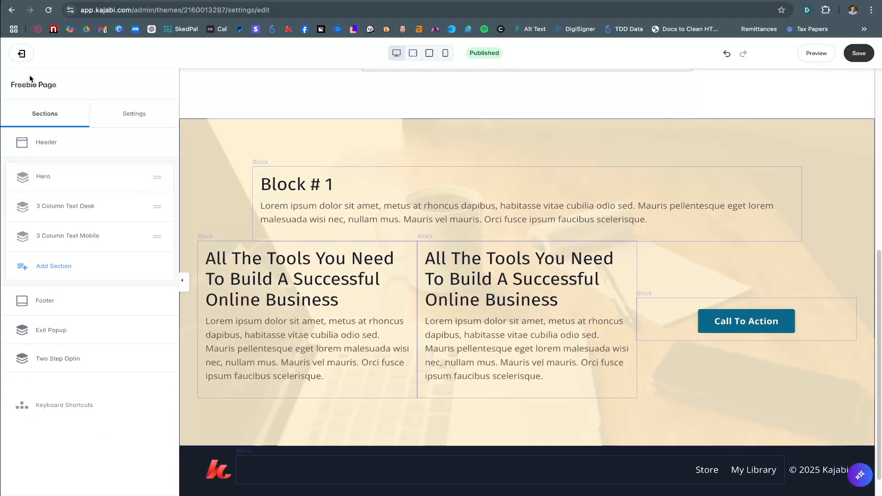
In the mobile preview, delete both text columns from the 3 Column Text Mobile section
scroll(321, 222, up, 5)
scroll(321, 222, up, 2)
scroll(538, 255, down, 8)
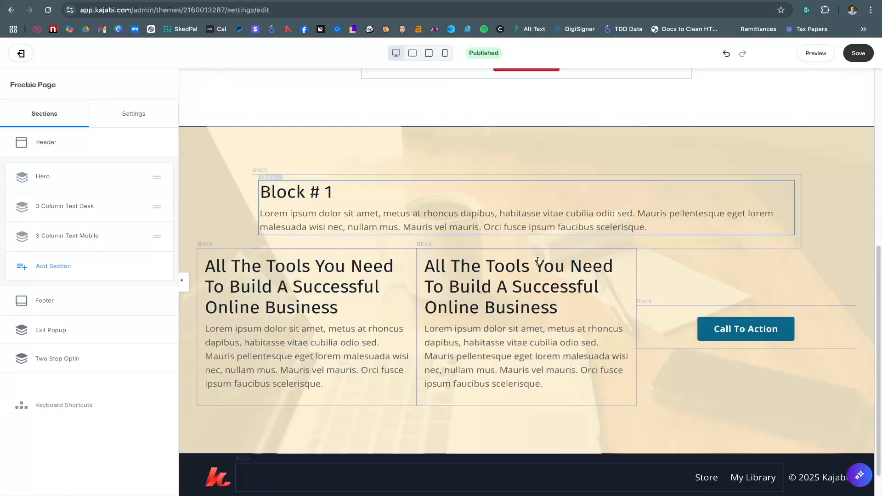
scroll(539, 261, up, 8)
click(445, 53)
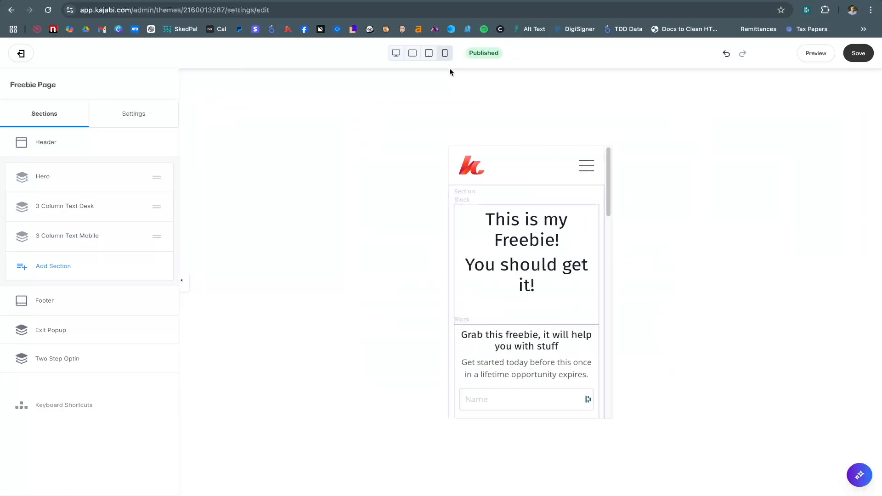
scroll(489, 266, down, 10)
click(513, 204)
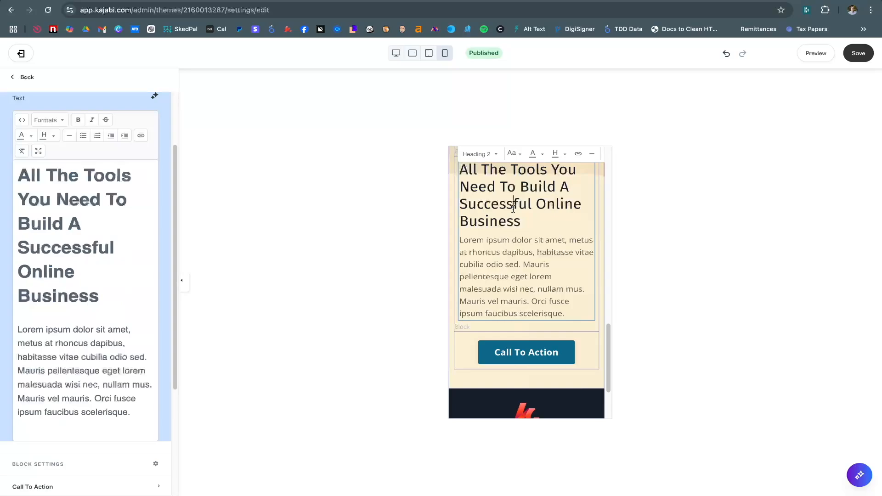
scroll(94, 338, down, 3)
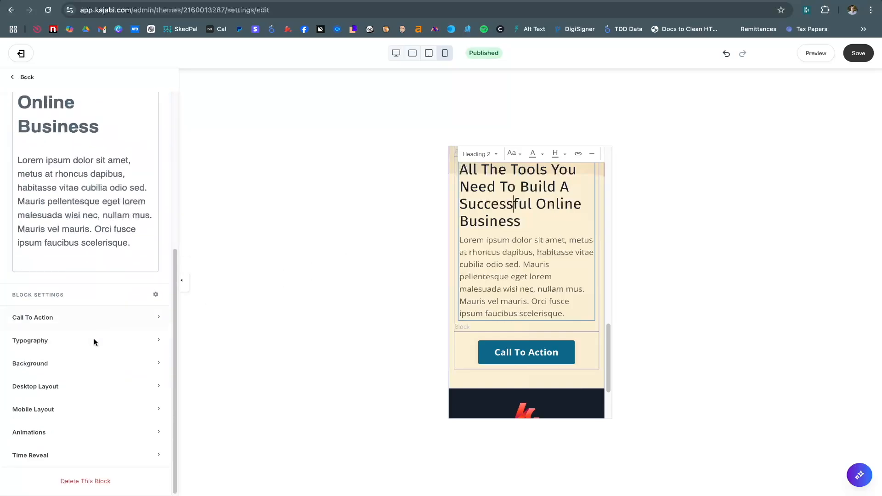
click(83, 482)
click(543, 258)
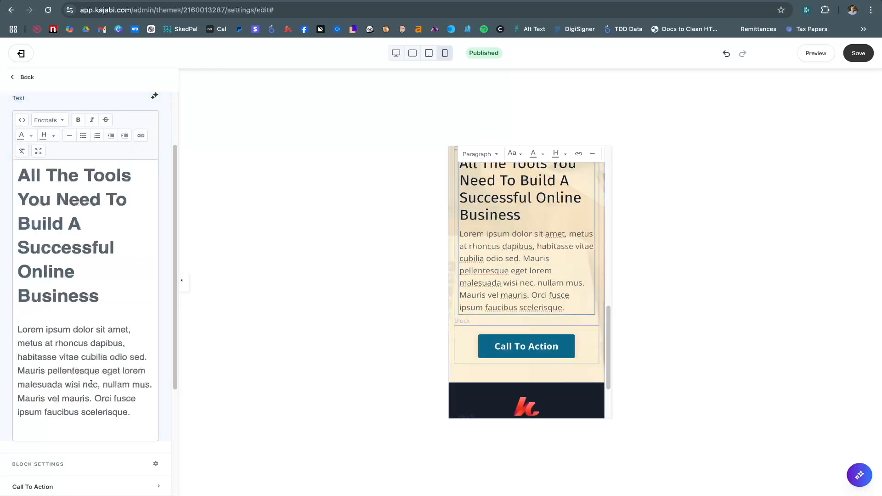
scroll(91, 383, down, 4)
click(89, 481)
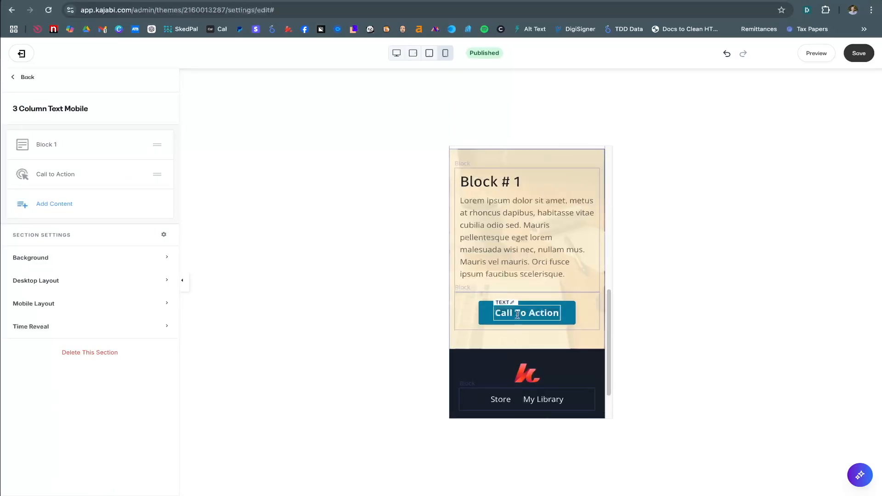
Return to the desktop preview and open the 3 Column Text Desk section's settings
scroll(518, 285, up, 2)
click(396, 53)
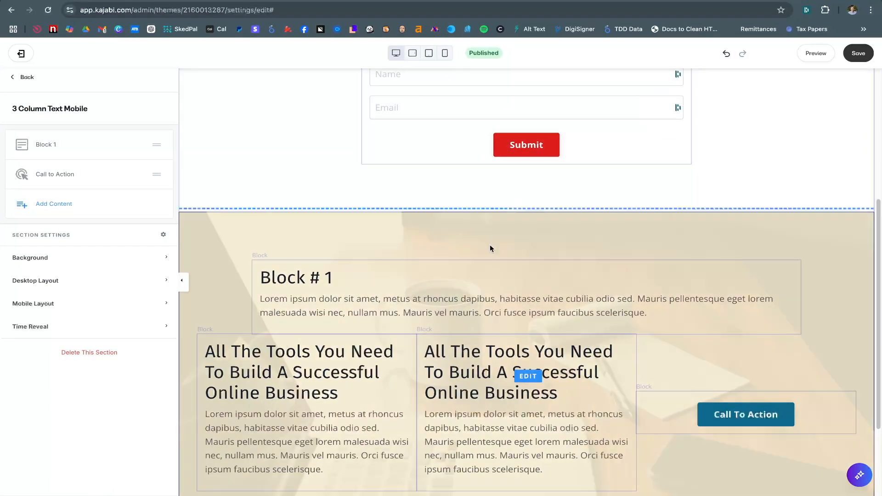
scroll(490, 249, down, 3)
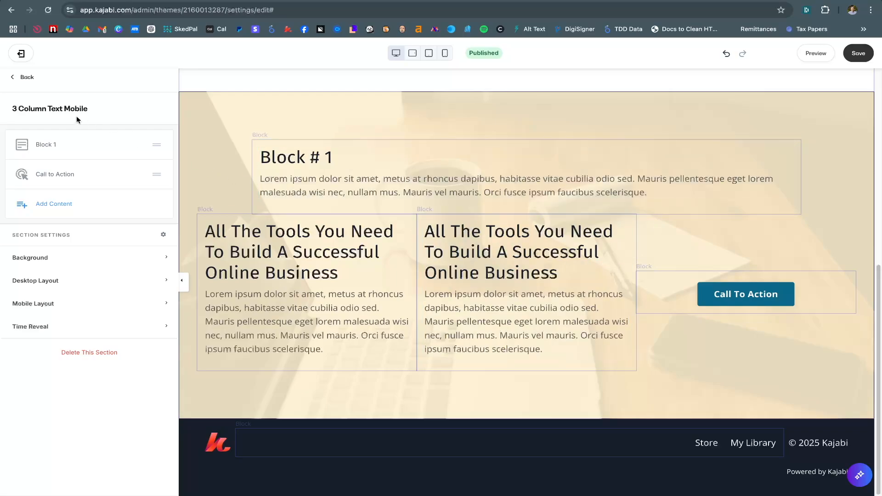
click(26, 78)
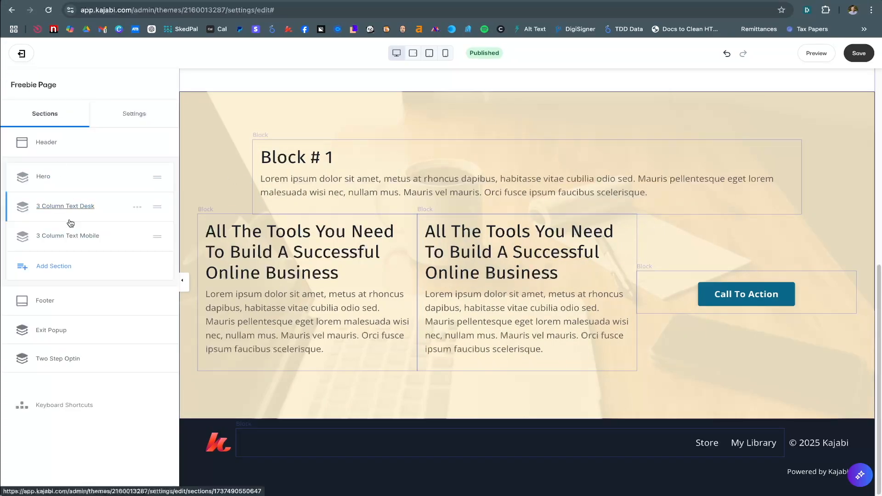
click(67, 206)
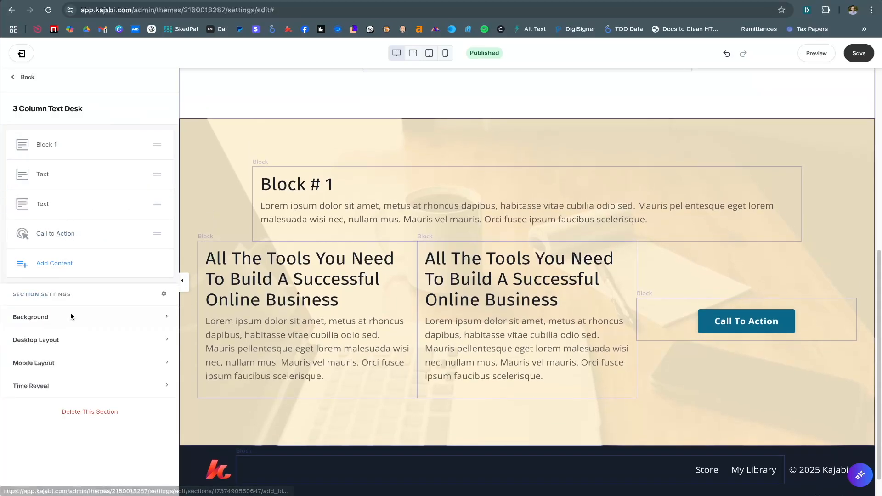
Expand Desktop Layout, check top and bottom padding, and keep vertical alignment Center
click(55, 341)
scroll(75, 347, down, 4)
scroll(76, 348, down, 2)
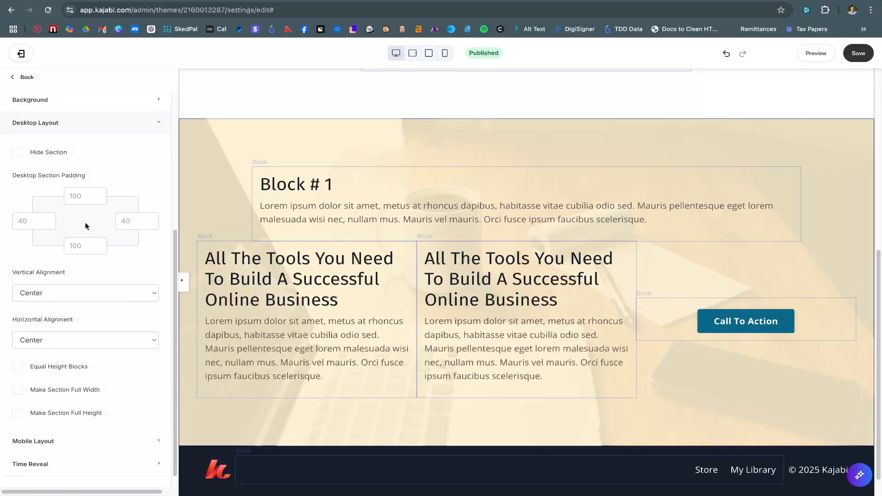
click(83, 198)
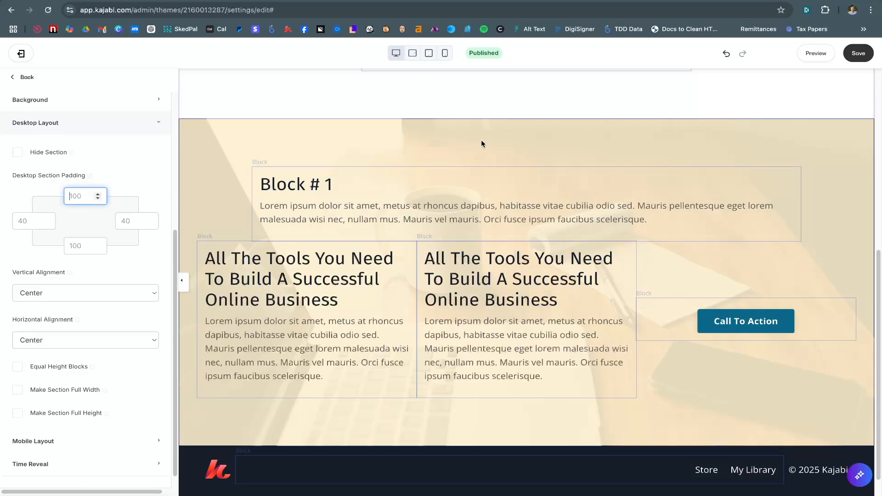
click(96, 239)
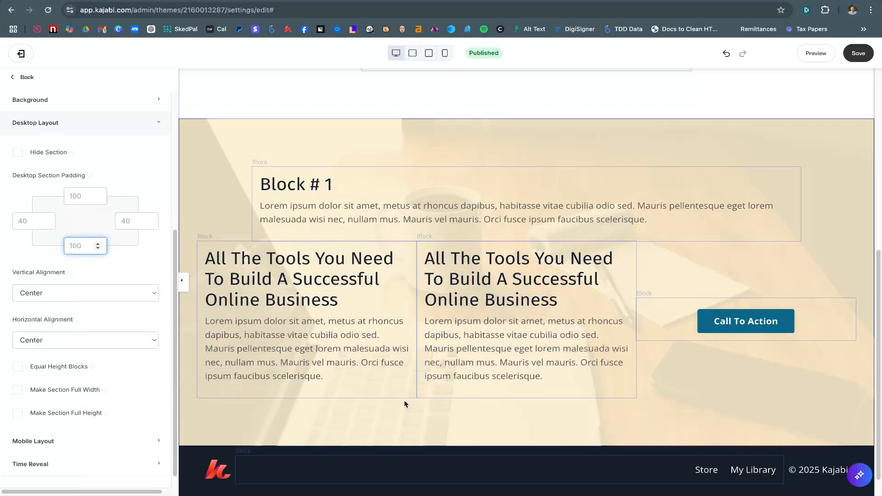
scroll(84, 358, down, 1)
click(88, 281)
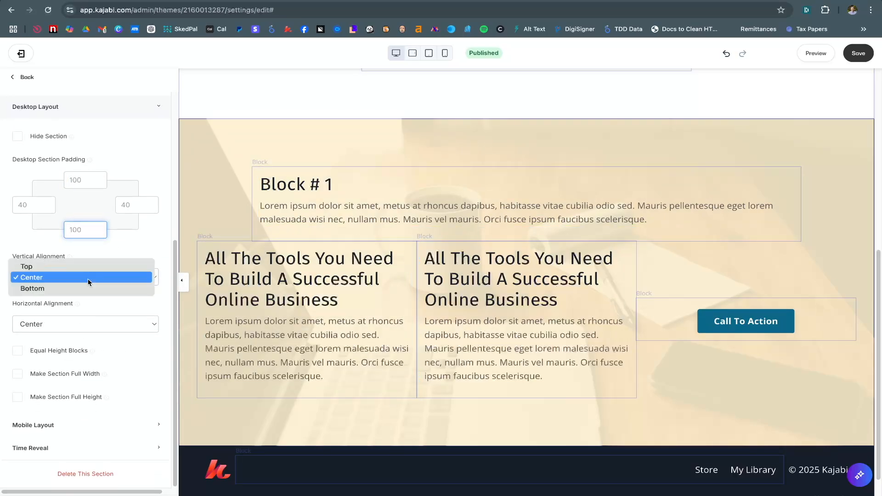
click(89, 281)
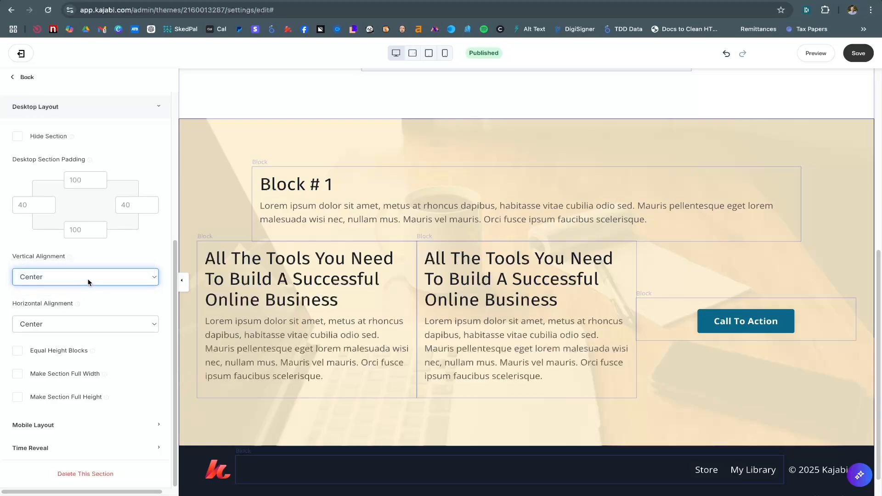
Try Space Between horizontal alignment, then set it back to Center
click(80, 325)
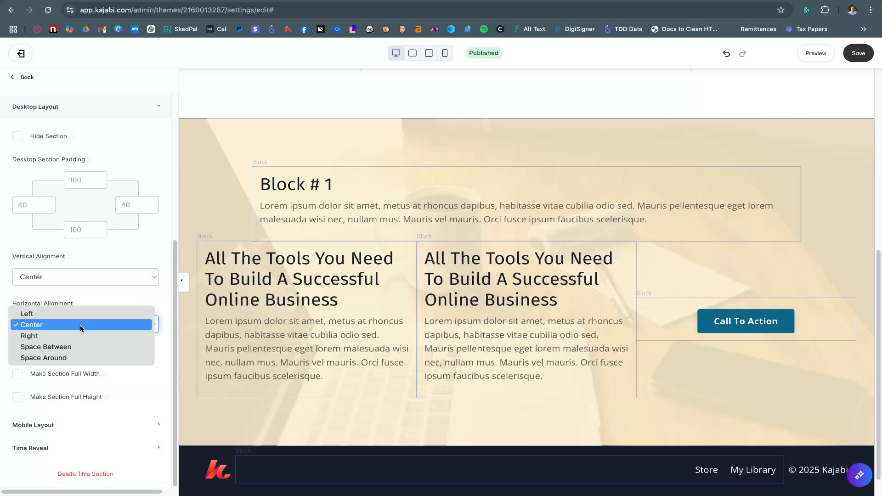
click(80, 324)
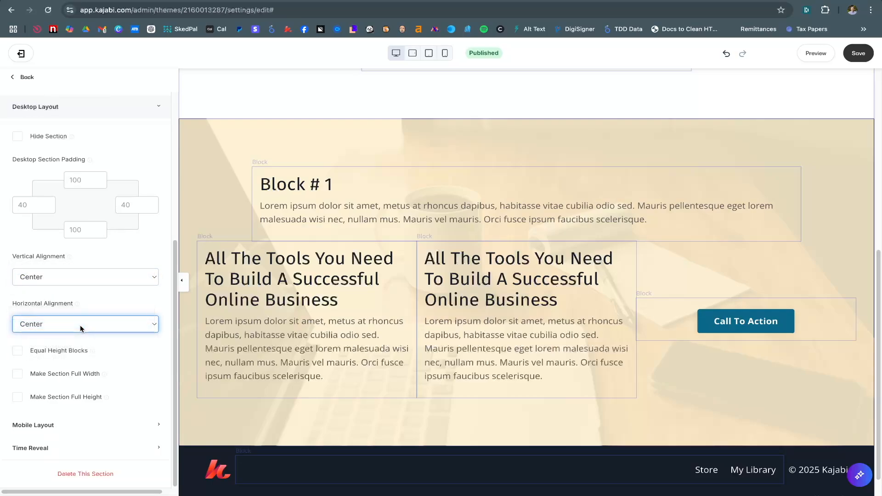
click(80, 327)
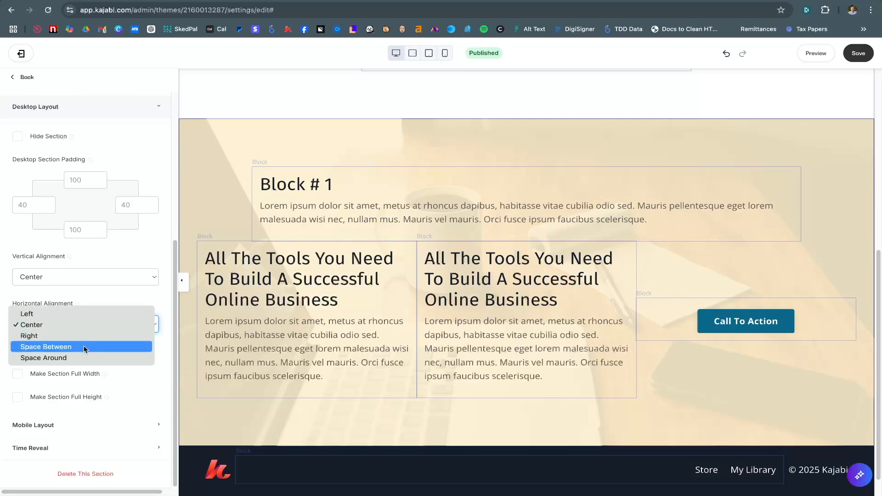
click(85, 348)
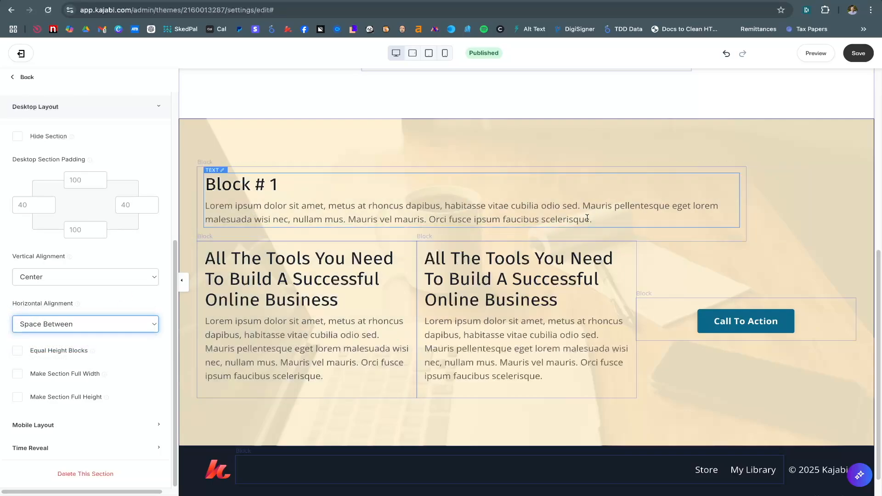
click(120, 324)
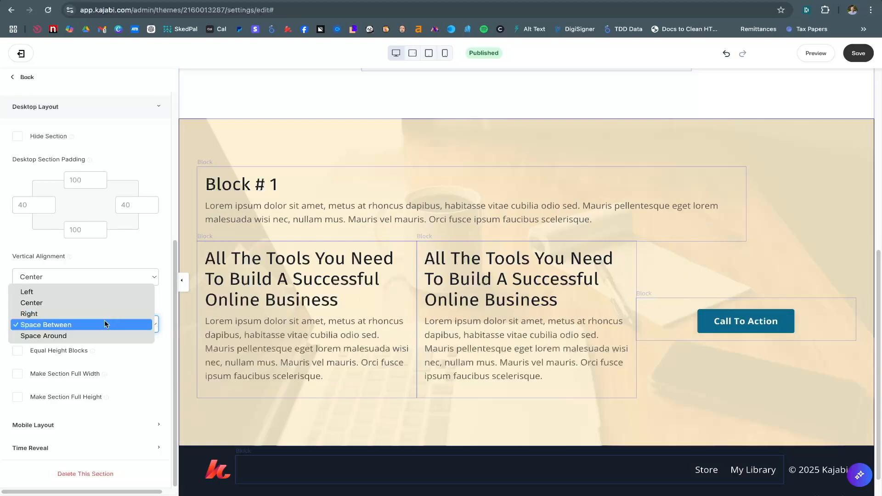
click(95, 302)
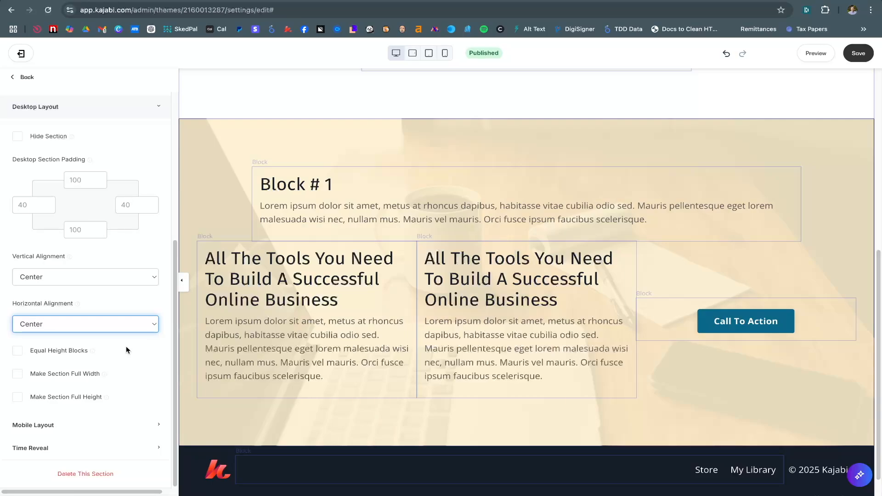
click(19, 353)
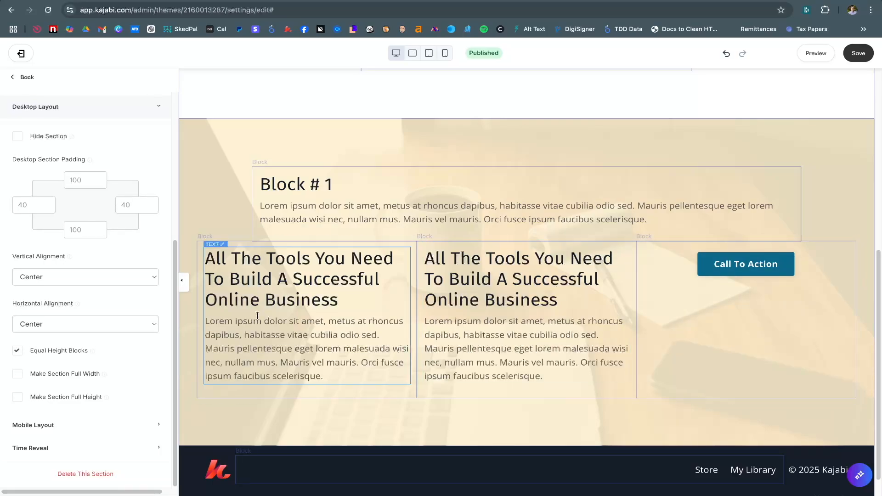
click(18, 351)
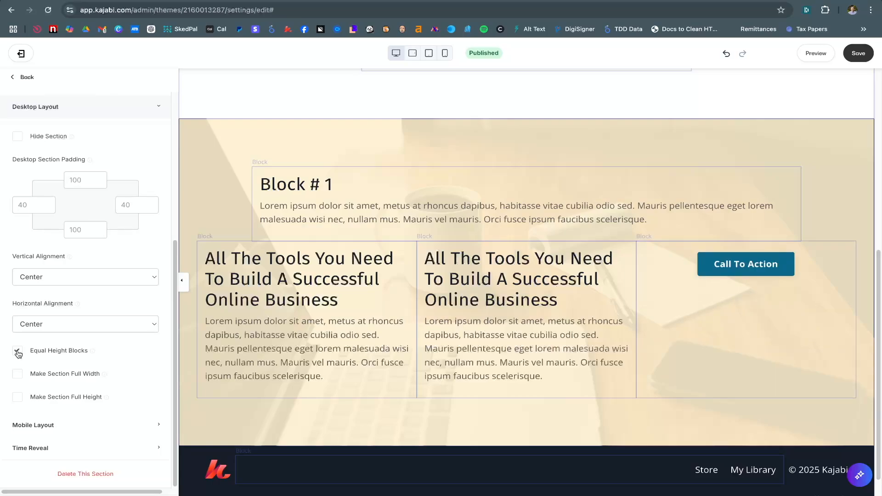
click(52, 280)
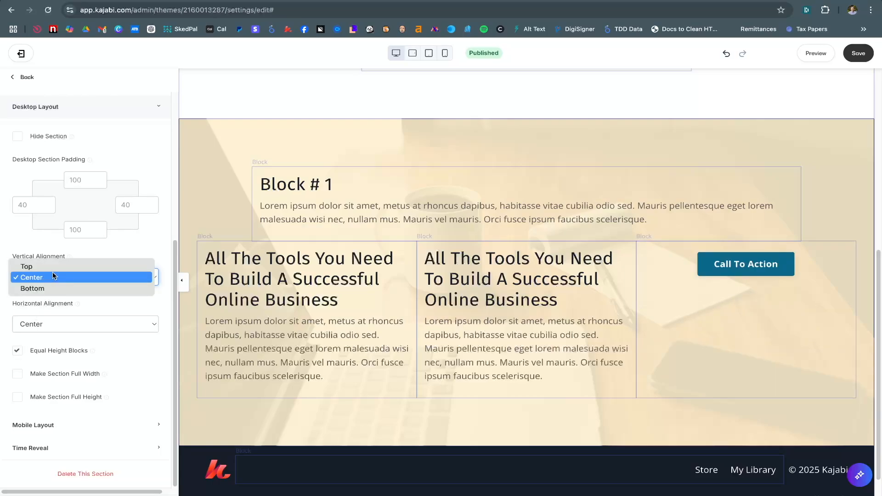
click(54, 267)
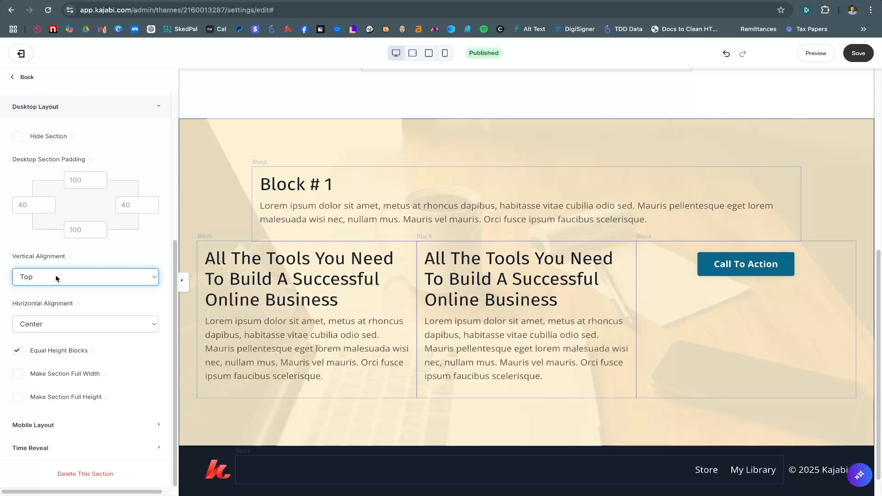
click(17, 352)
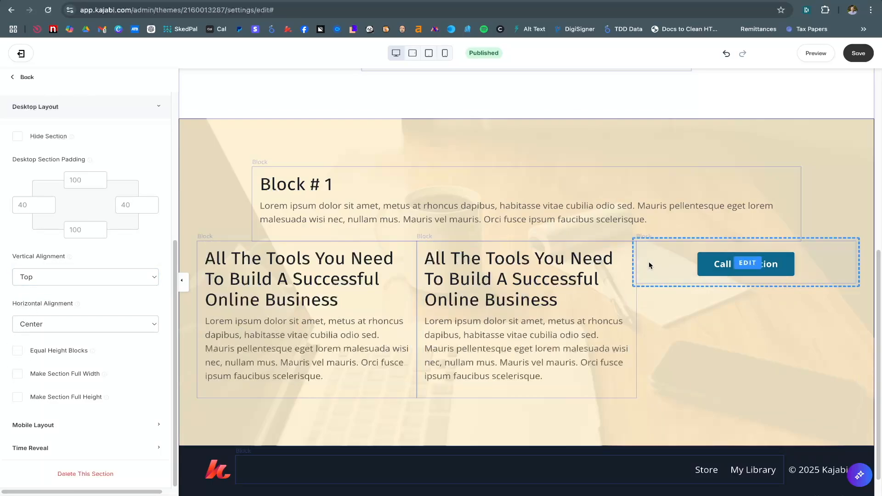
click(90, 276)
click(72, 300)
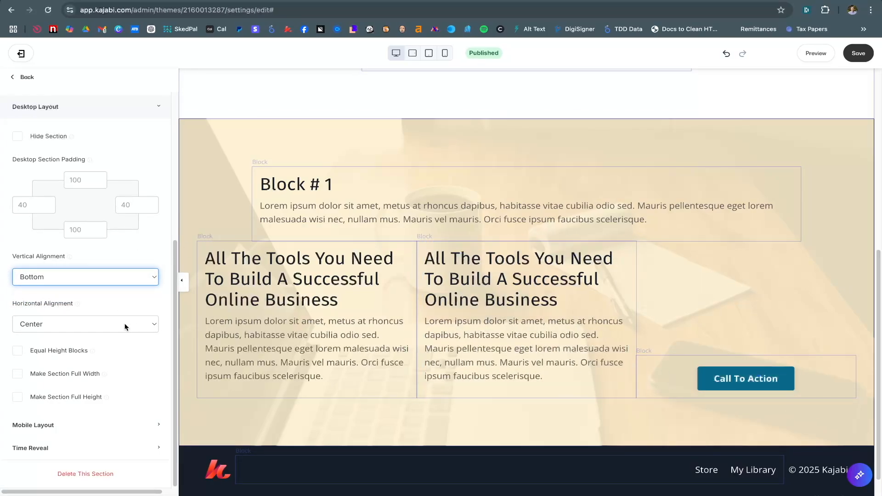
click(42, 281)
click(41, 266)
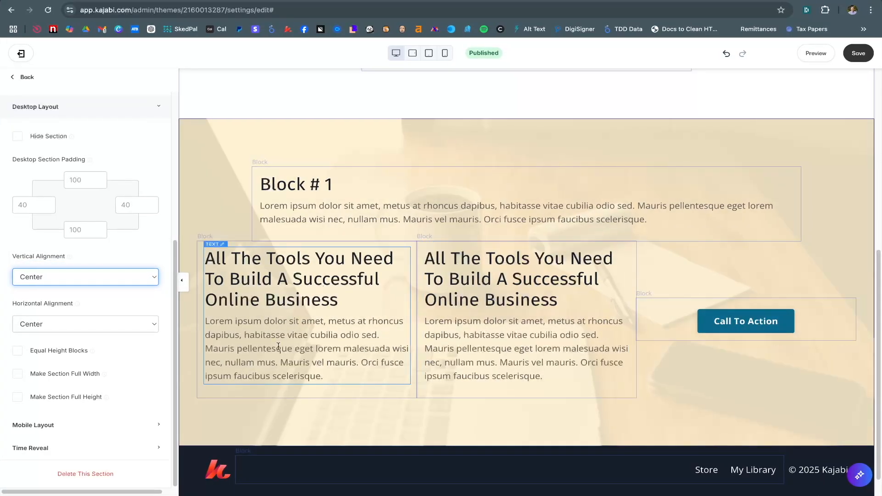
click(60, 374)
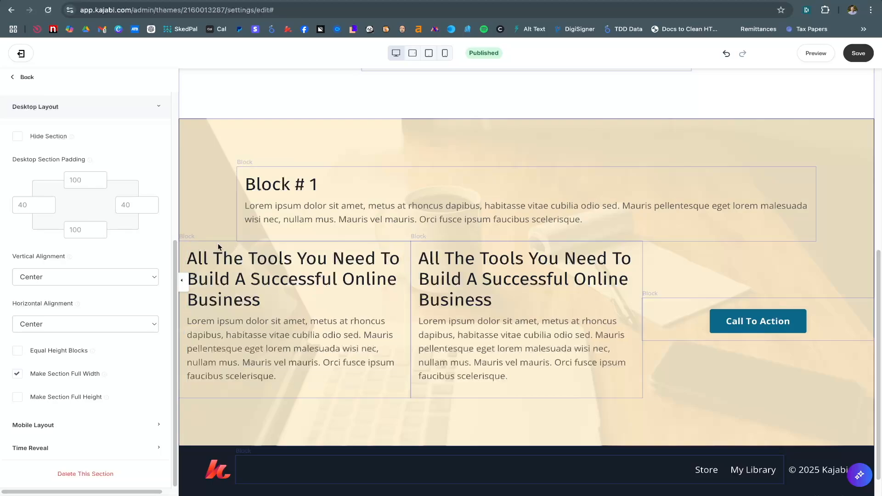
click(17, 374)
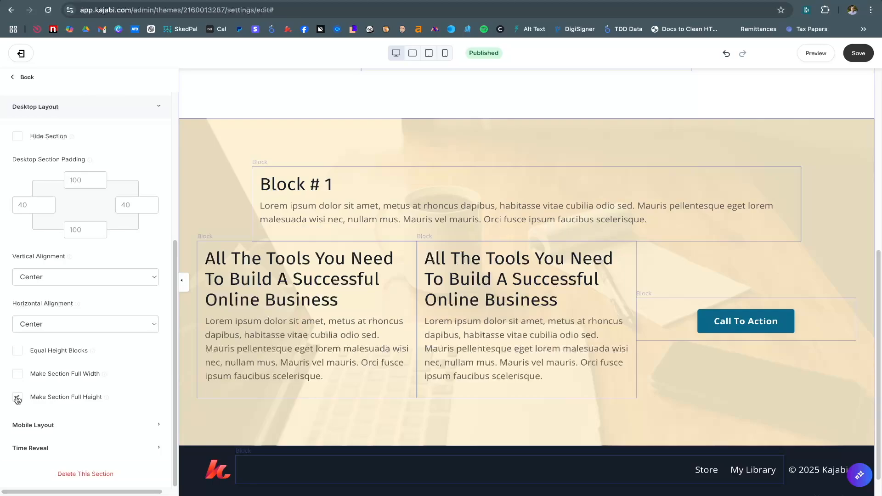
scroll(374, 281, down, 3)
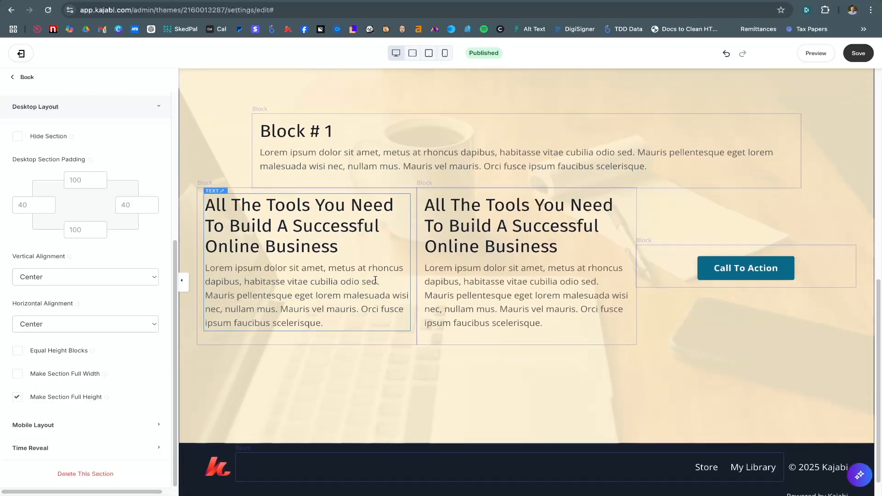
scroll(376, 280, up, 2)
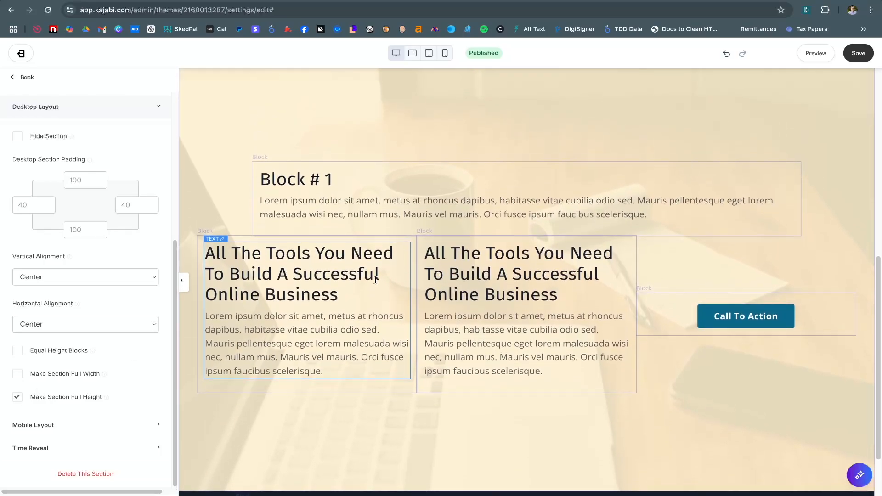
scroll(481, 179, down, 1)
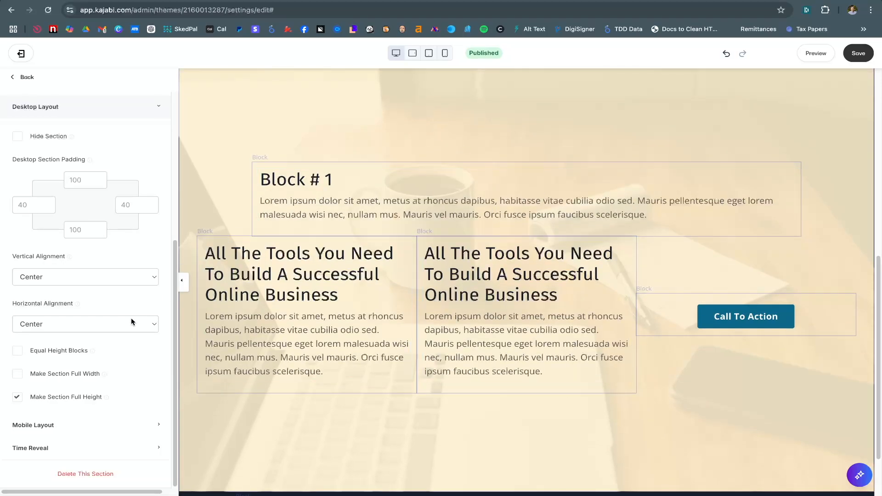
click(18, 397)
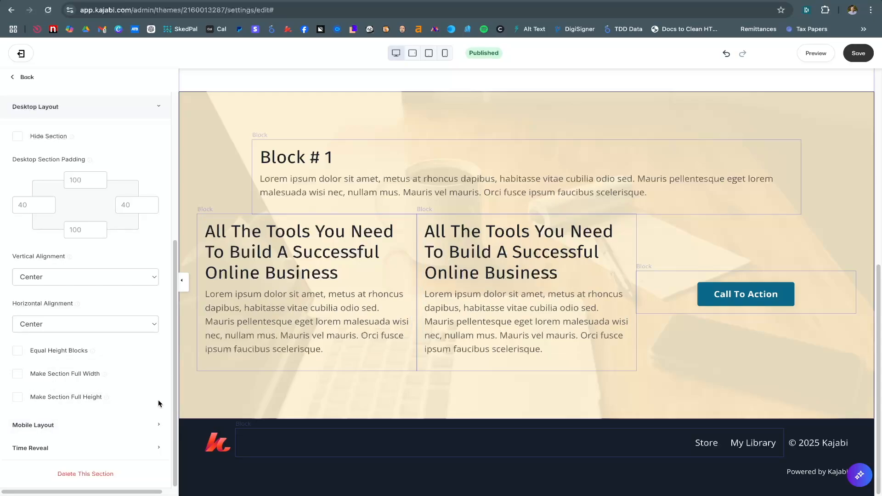
click(149, 426)
scroll(138, 397, down, 3)
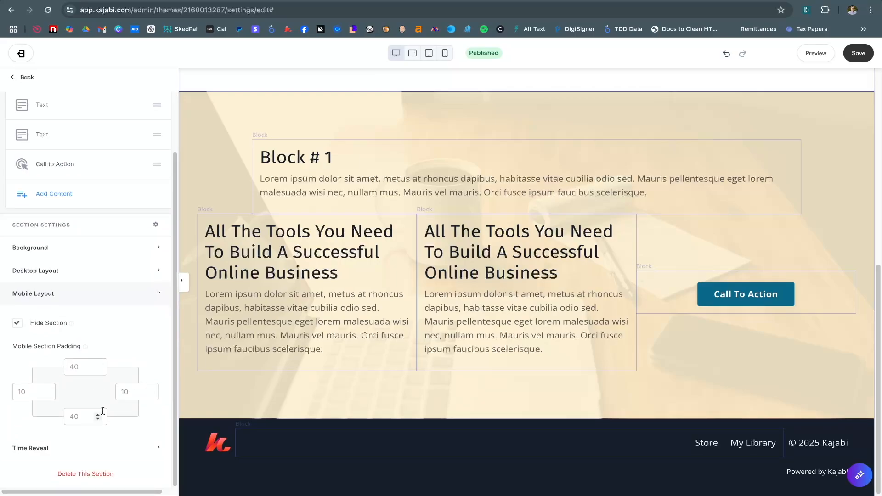
click(117, 294)
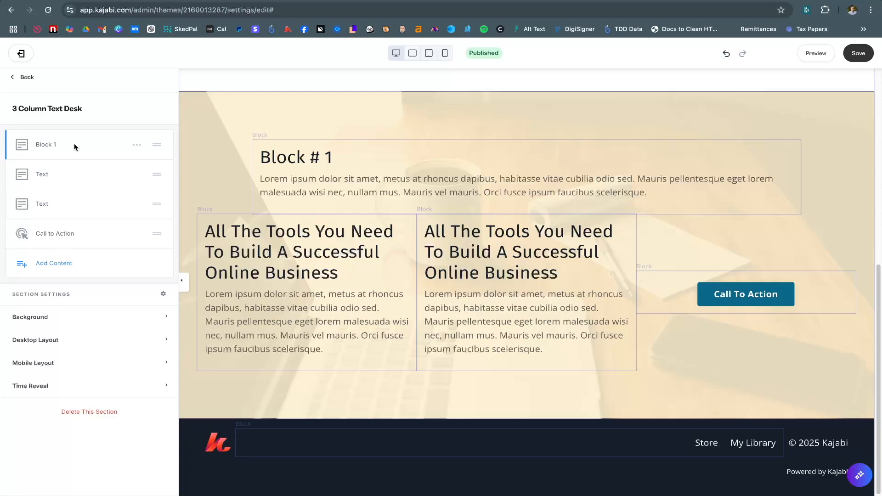
click(48, 145)
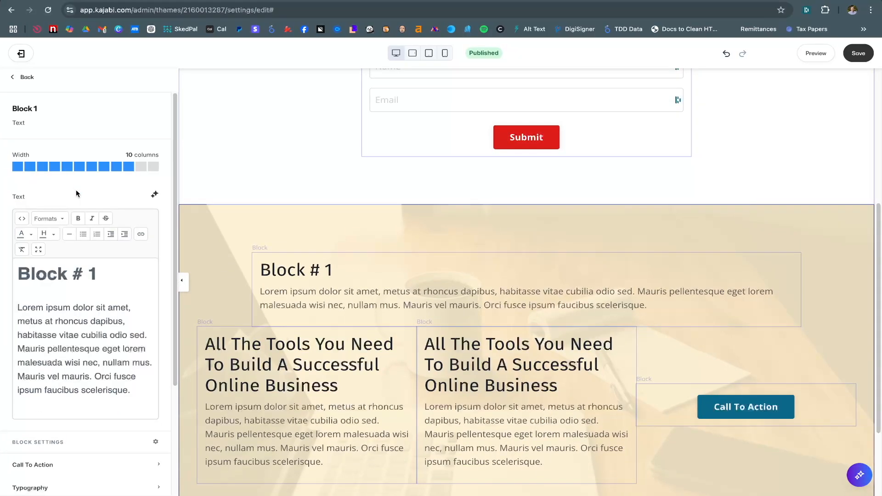
scroll(75, 195, down, 1)
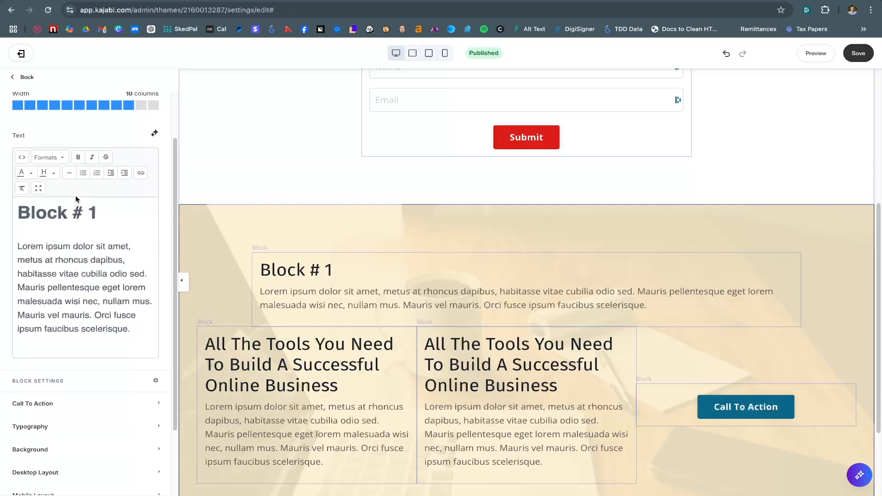
scroll(26, 151, up, 1)
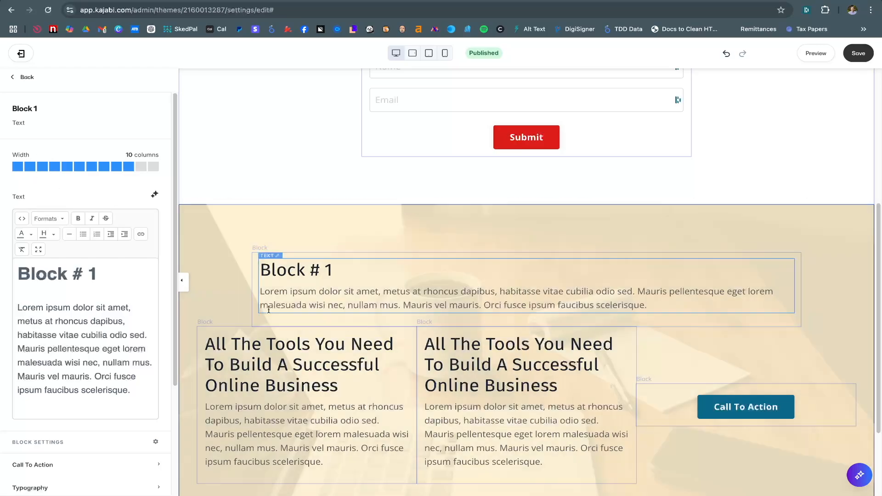
scroll(362, 340, down, 1)
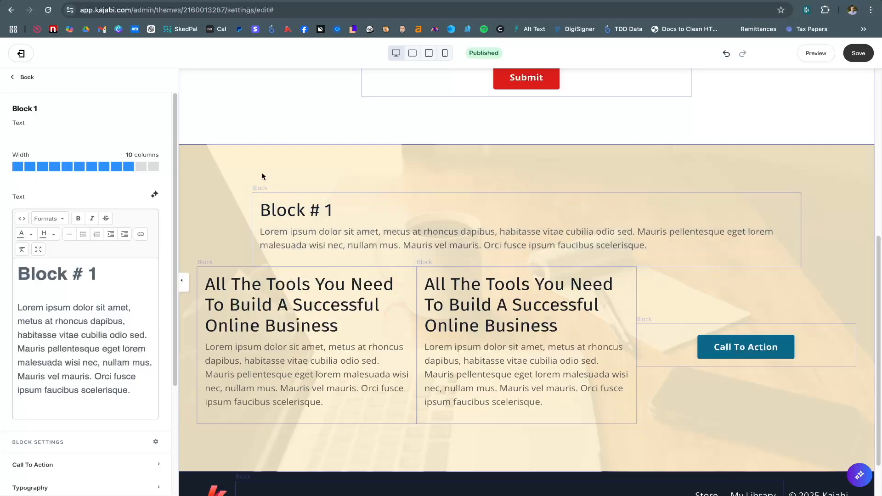
click(463, 285)
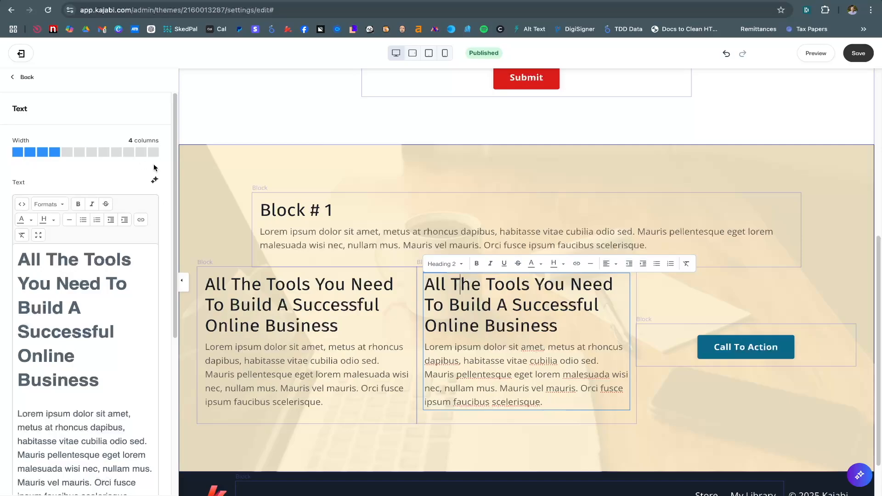
click(154, 152)
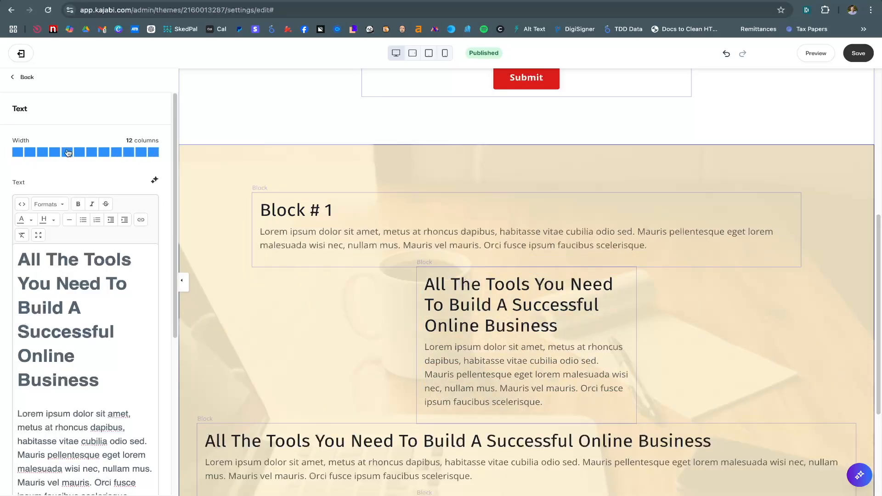
click(57, 153)
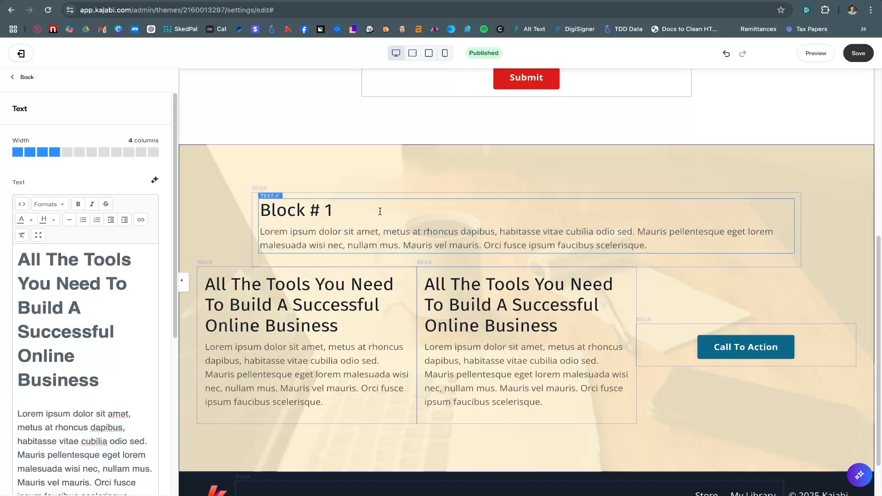
Try Block # 1 at 4, 9 and 8 columns wide, then return it to 10 columns
click(397, 231)
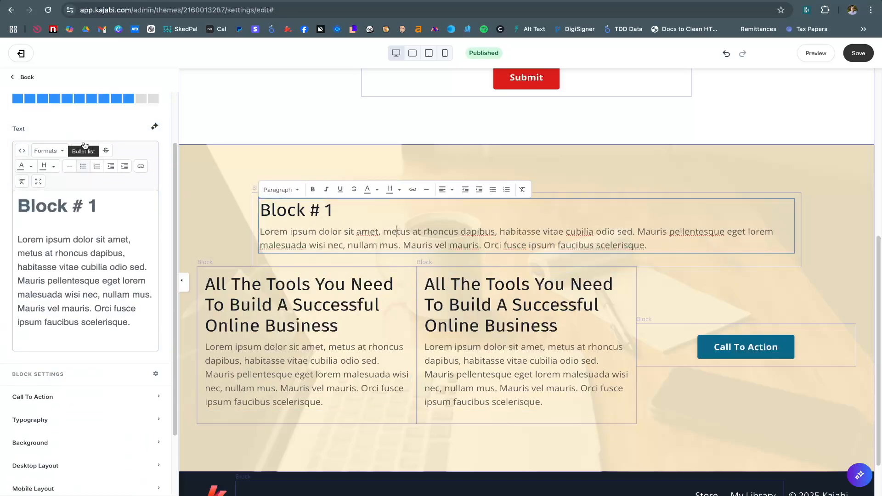
click(59, 171)
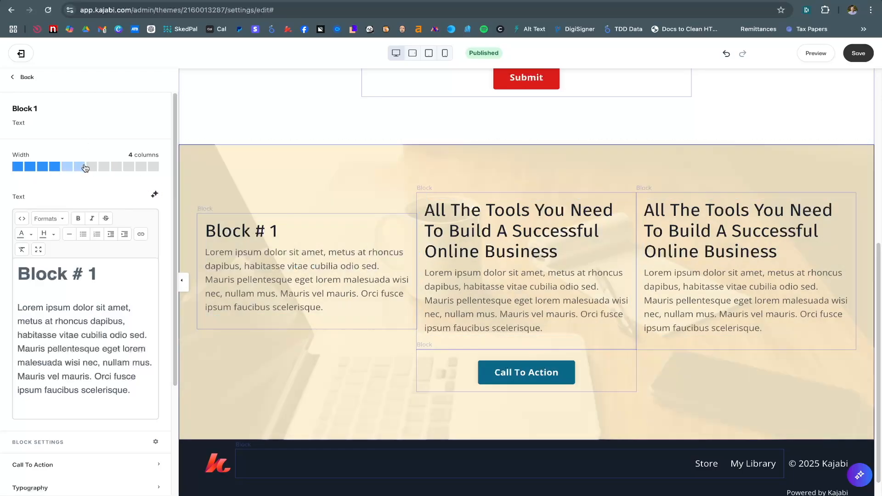
click(117, 169)
click(106, 171)
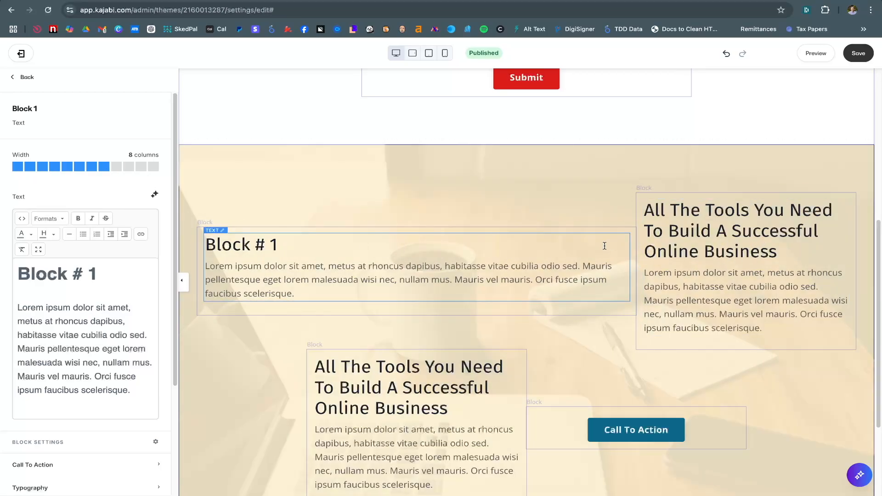
scroll(671, 261, down, 1)
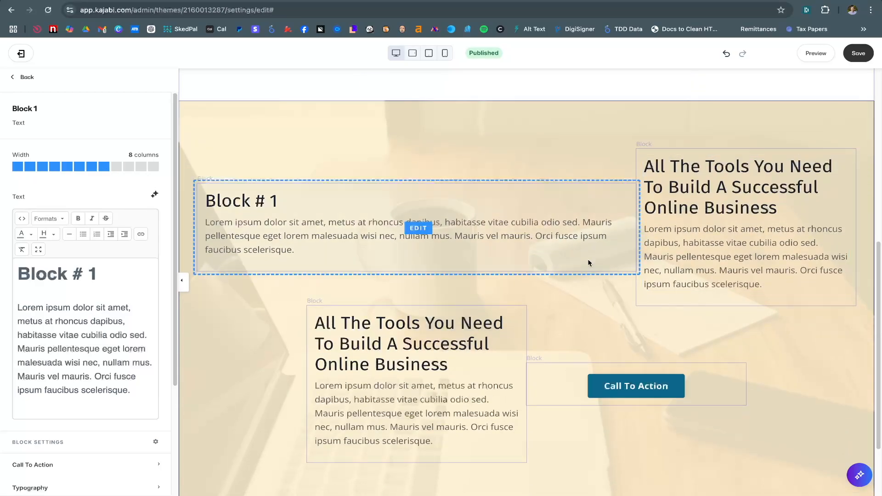
click(130, 168)
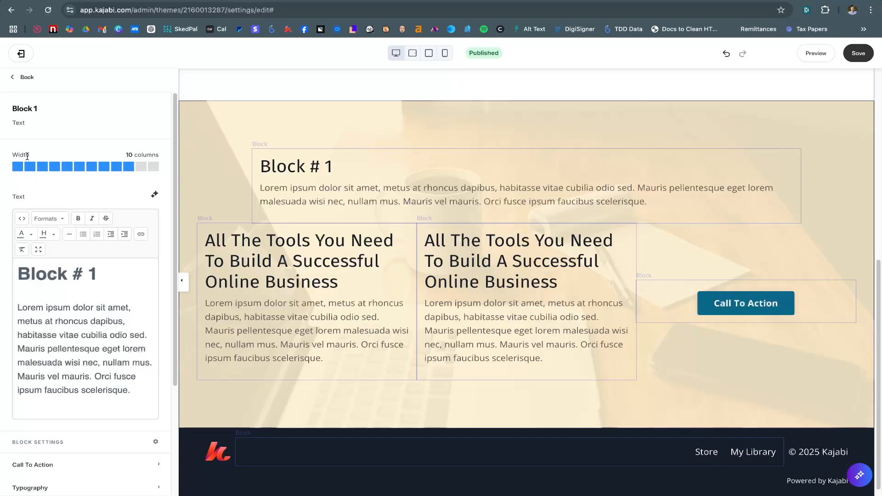
scroll(103, 177, down, 4)
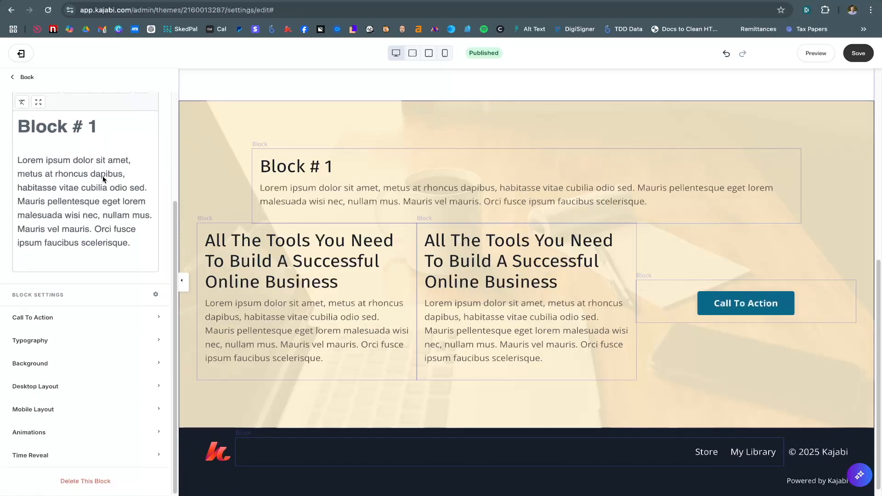
Place the Call To Action block on its own row in its Desktop Layout settings
click(65, 391)
scroll(75, 387, down, 6)
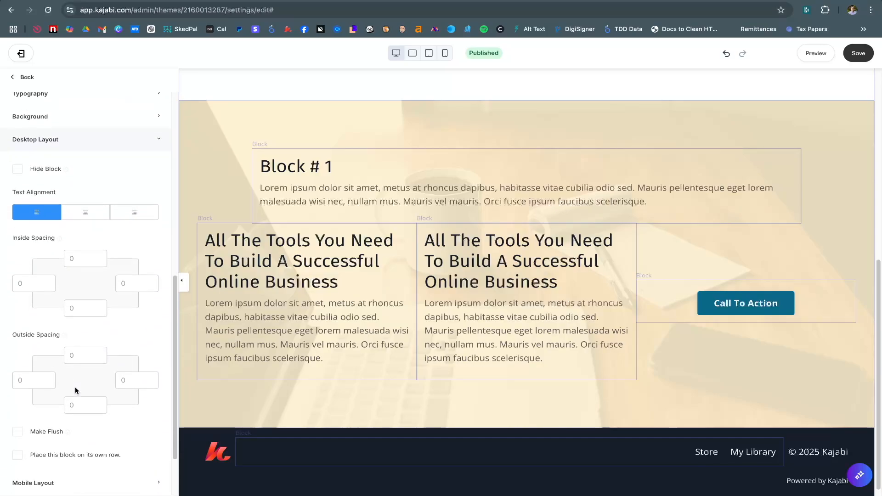
scroll(75, 388, down, 1)
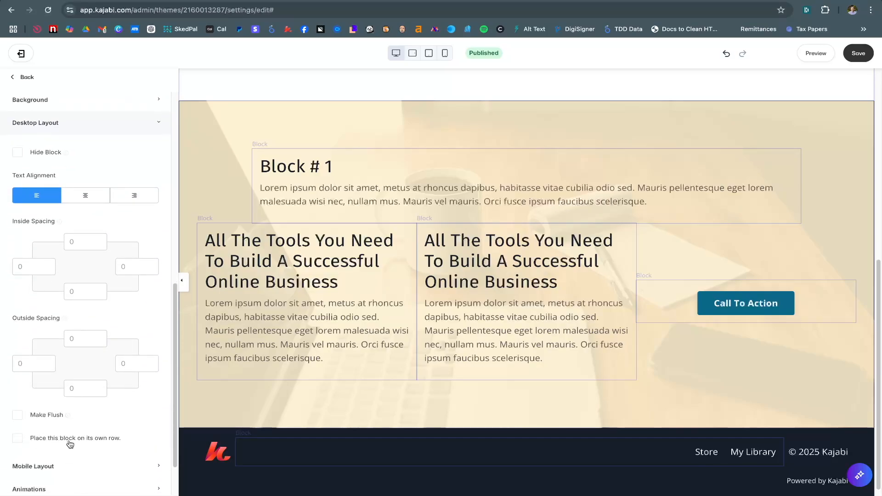
click(513, 276)
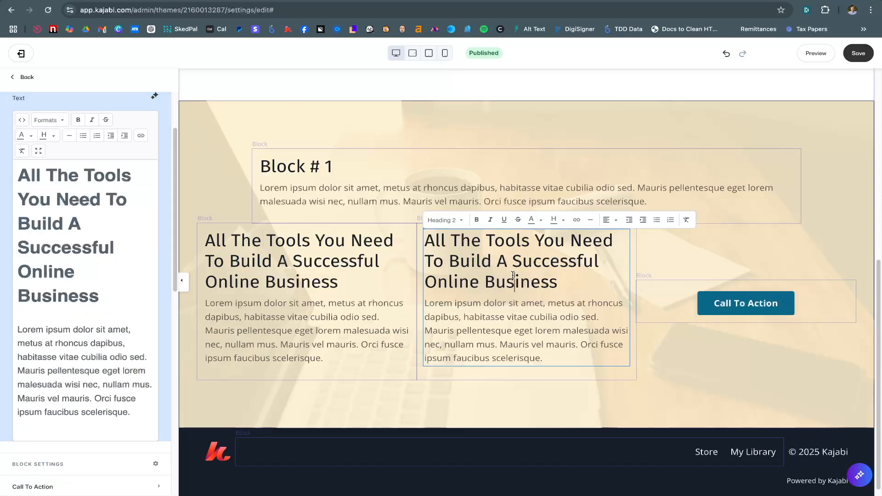
click(658, 293)
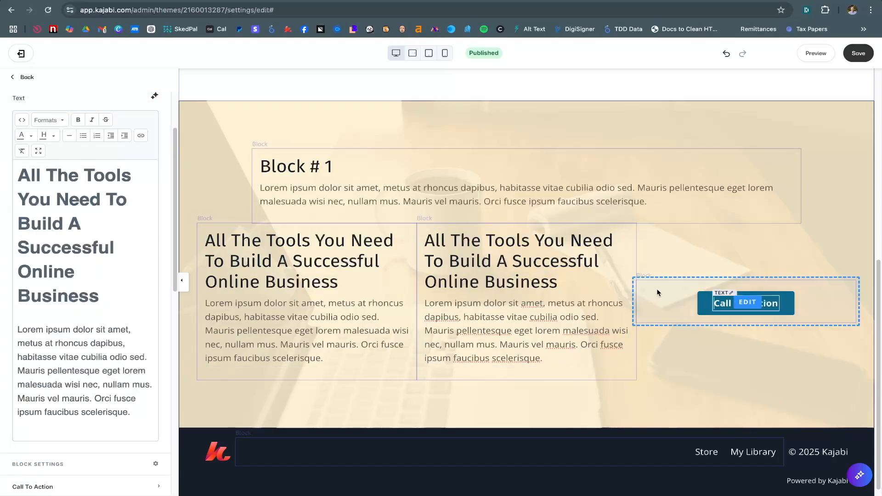
scroll(94, 349, down, 10)
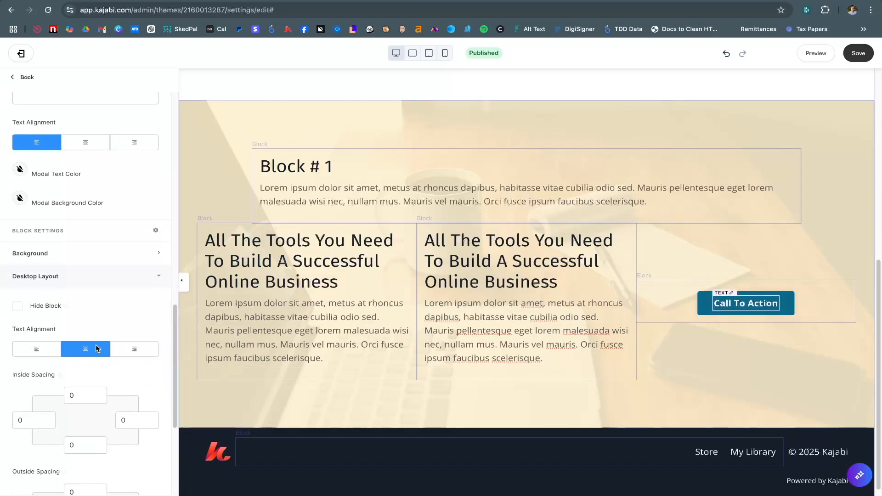
scroll(97, 349, down, 3)
scroll(60, 228, down, 5)
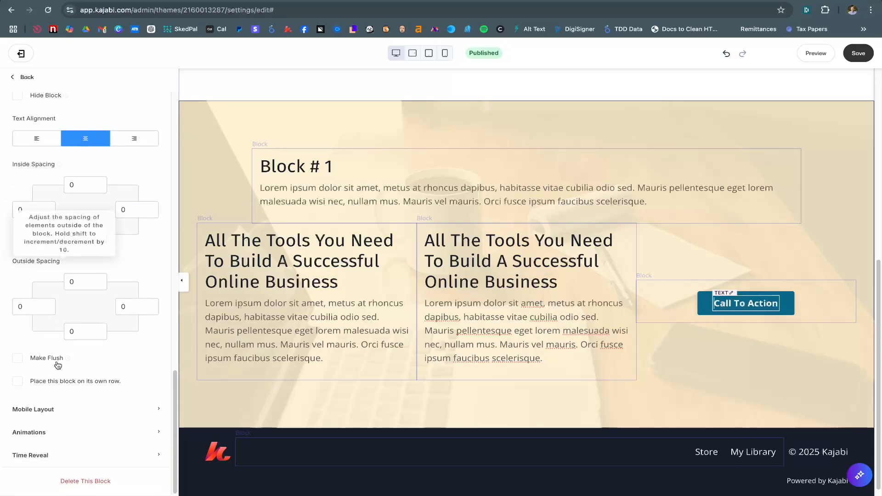
click(17, 382)
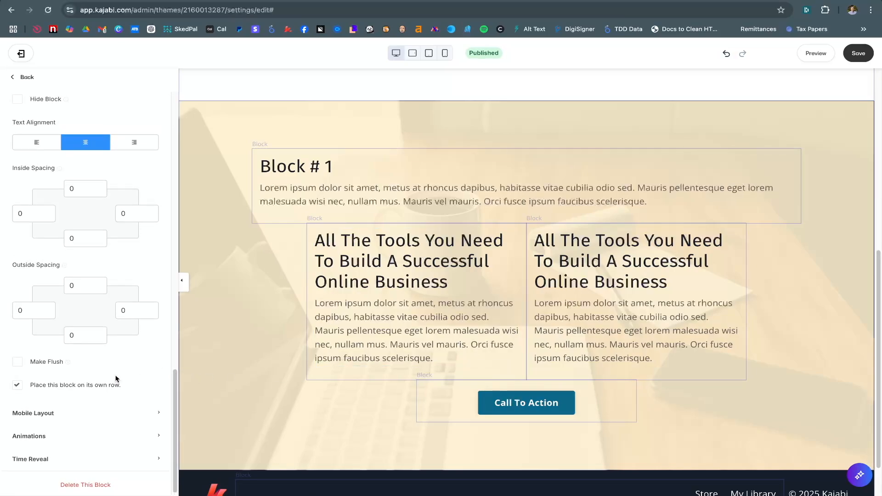
click(414, 260)
scroll(114, 250, up, 2)
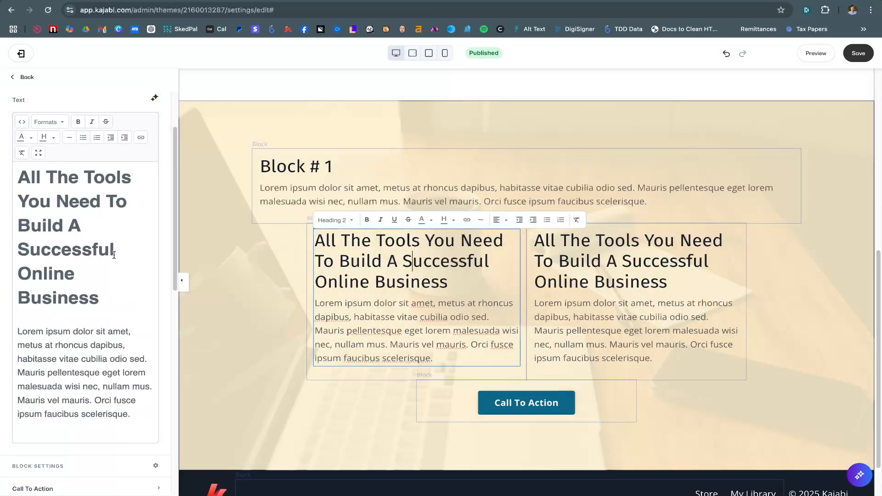
click(577, 305)
scroll(396, 328, up, 3)
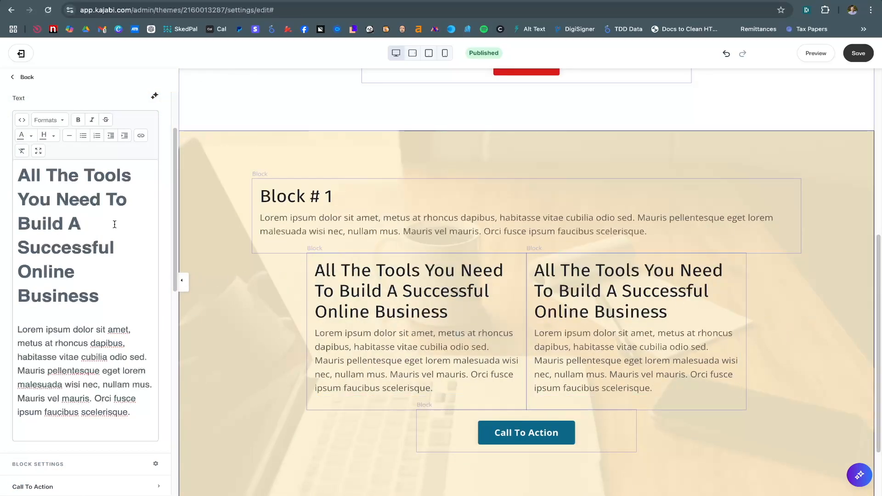
scroll(114, 224, up, 2)
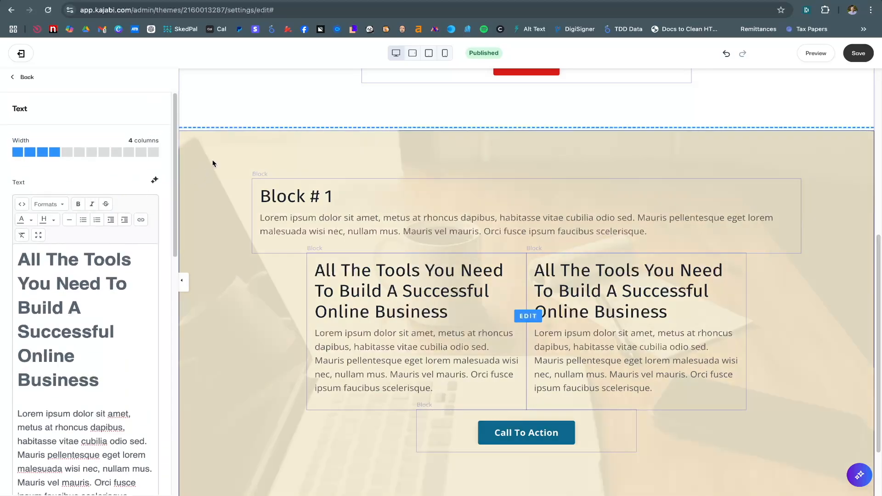
click(212, 163)
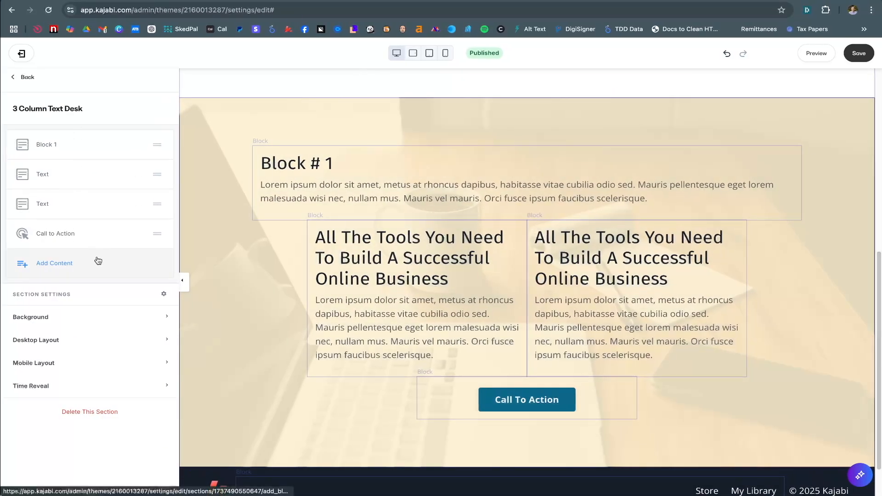
scroll(73, 339, down, 5)
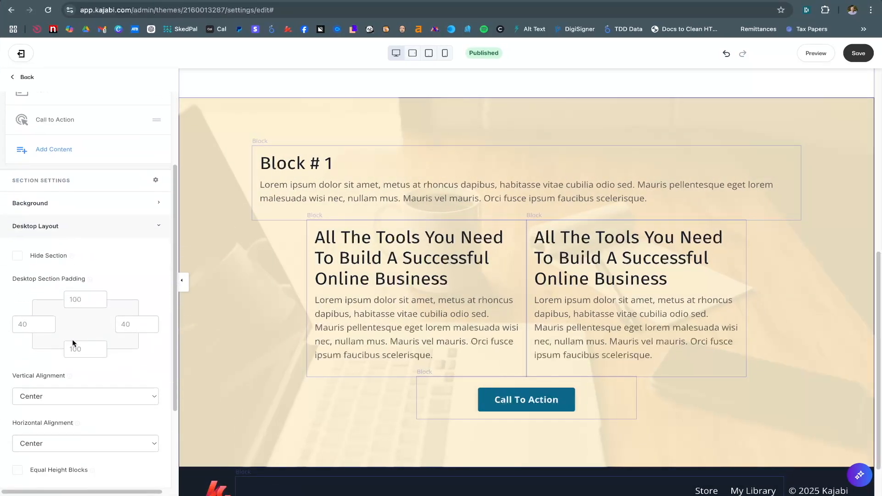
click(65, 326)
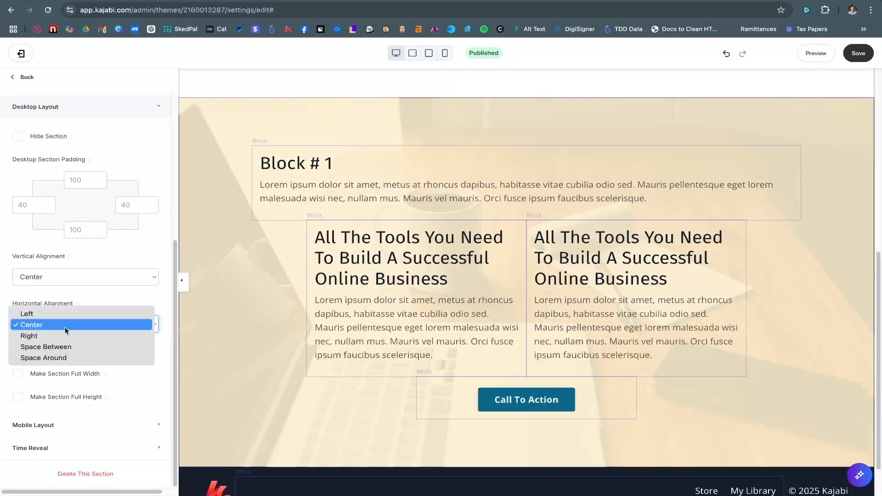
click(70, 336)
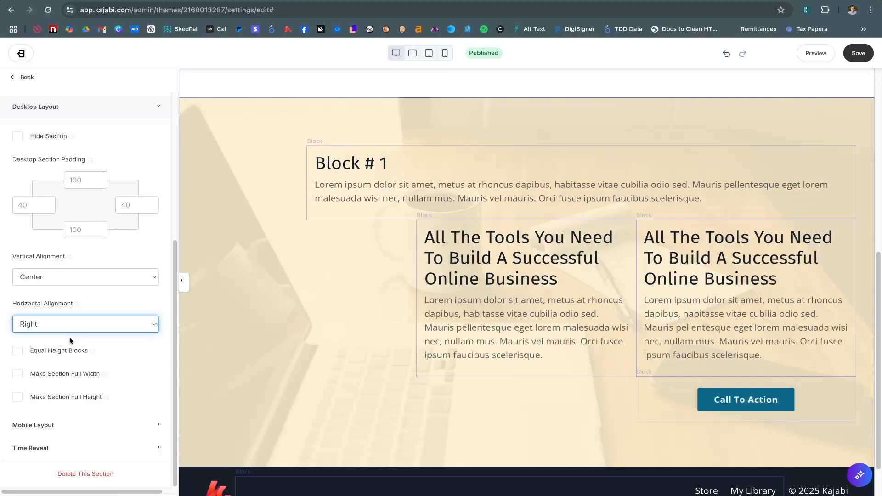
click(71, 330)
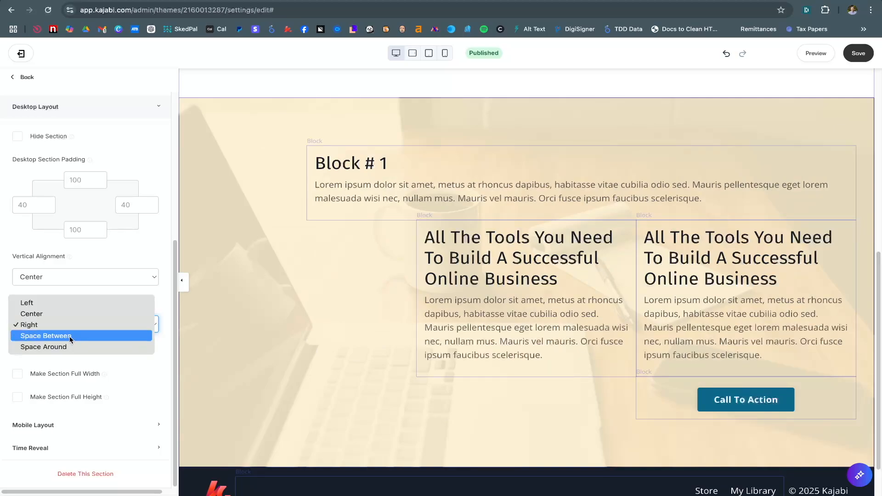
click(71, 316)
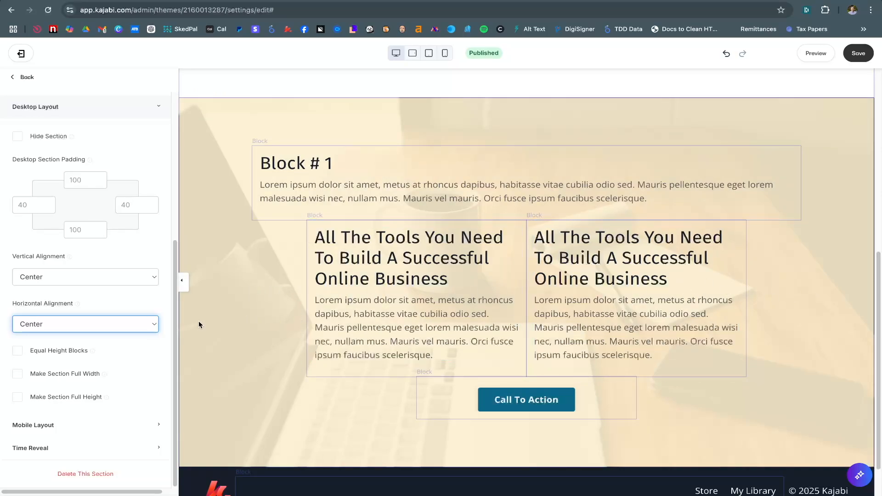
click(133, 327)
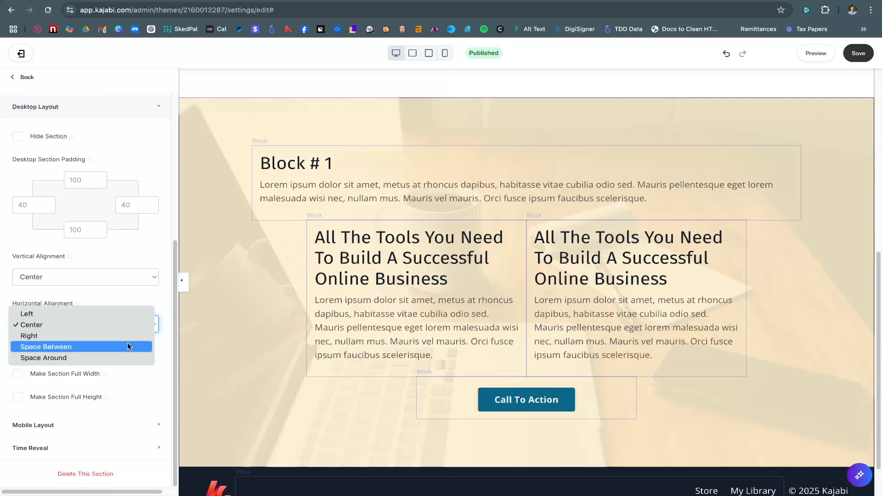
click(129, 346)
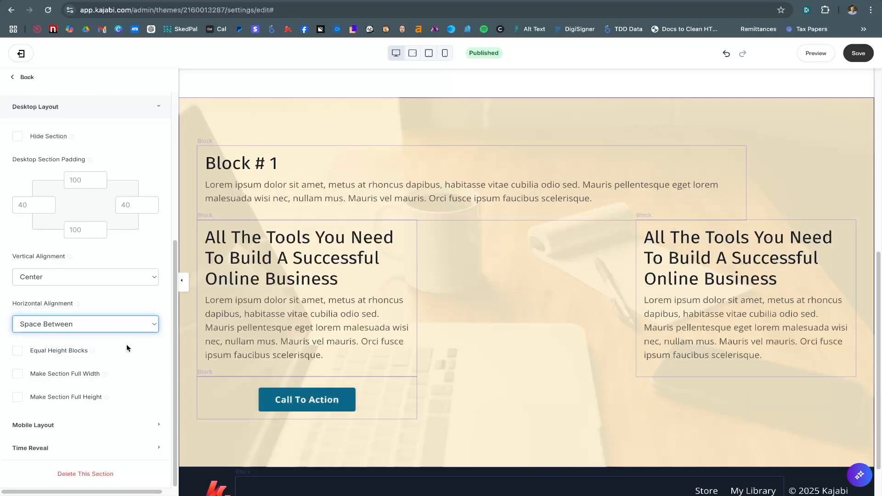
click(112, 331)
click(109, 336)
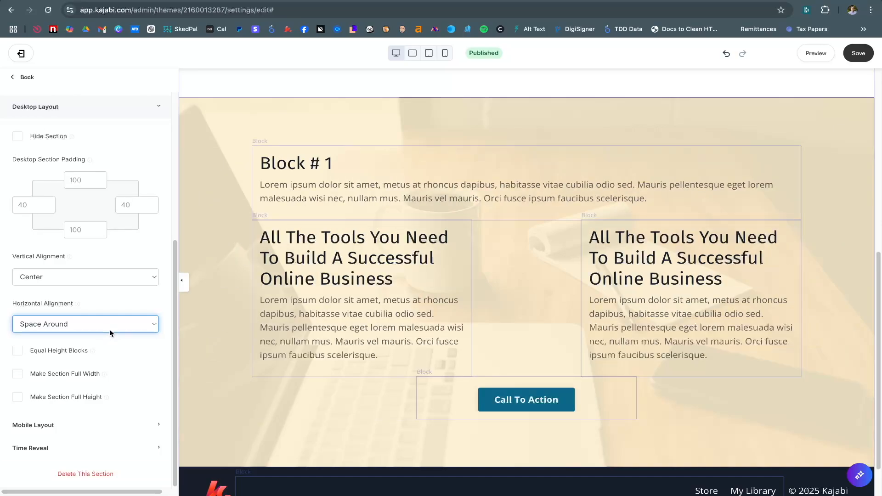
click(109, 329)
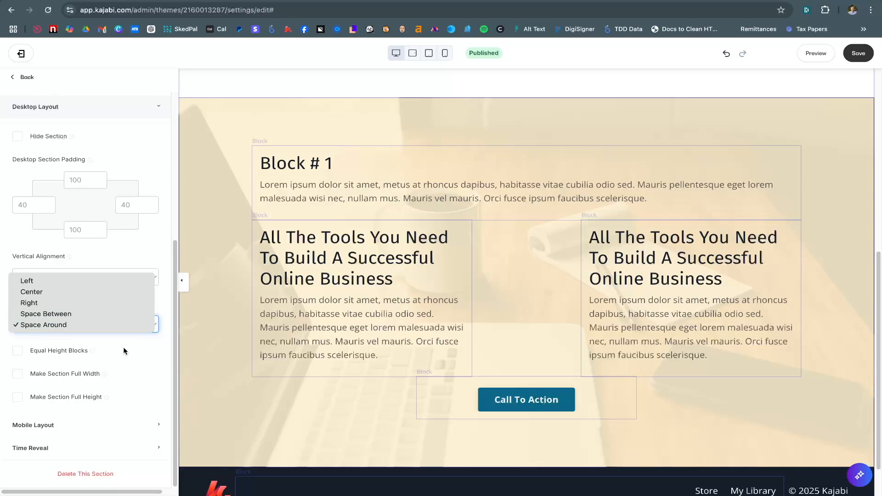
click(119, 292)
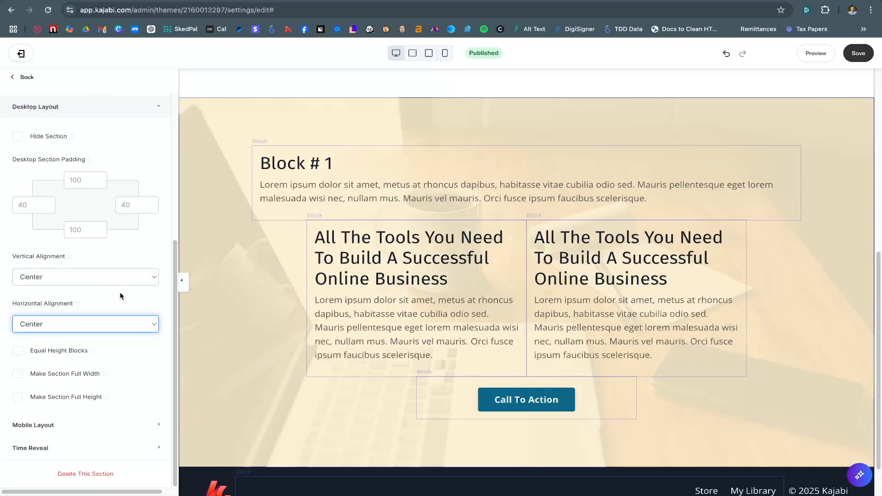
Set the left text column's right outside spacing to 100 in Desktop Layout
click(437, 276)
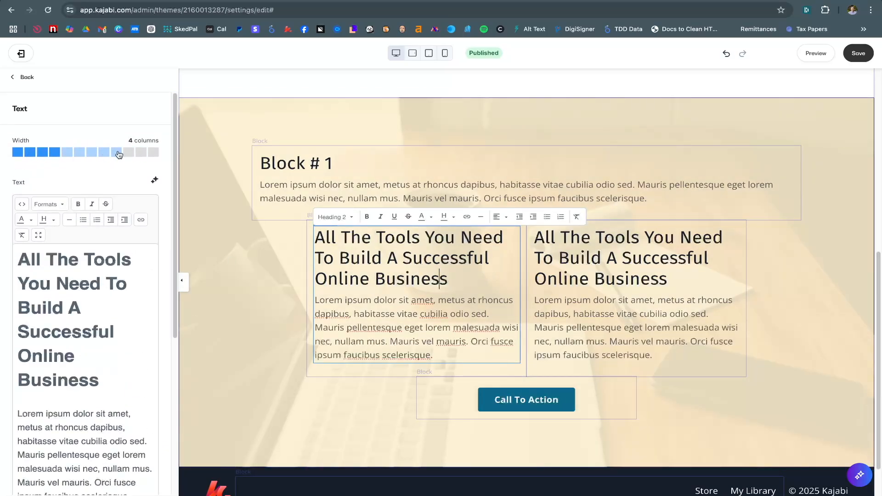
scroll(106, 170, down, 5)
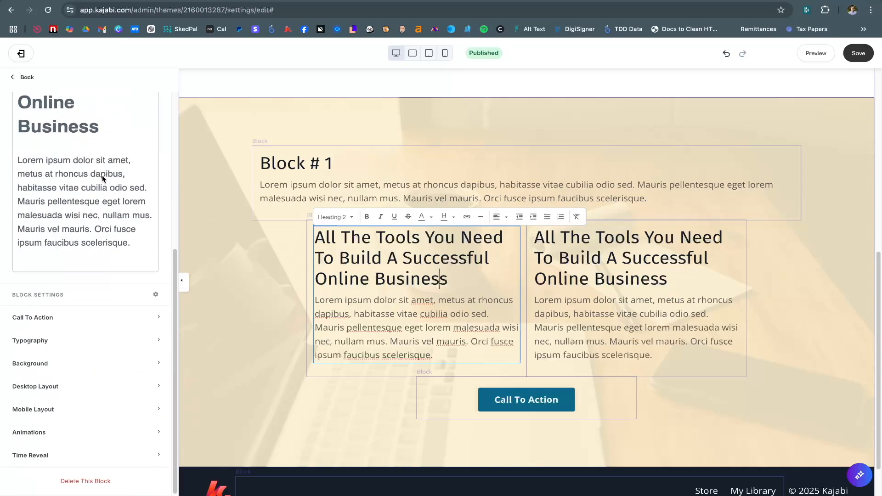
click(45, 385)
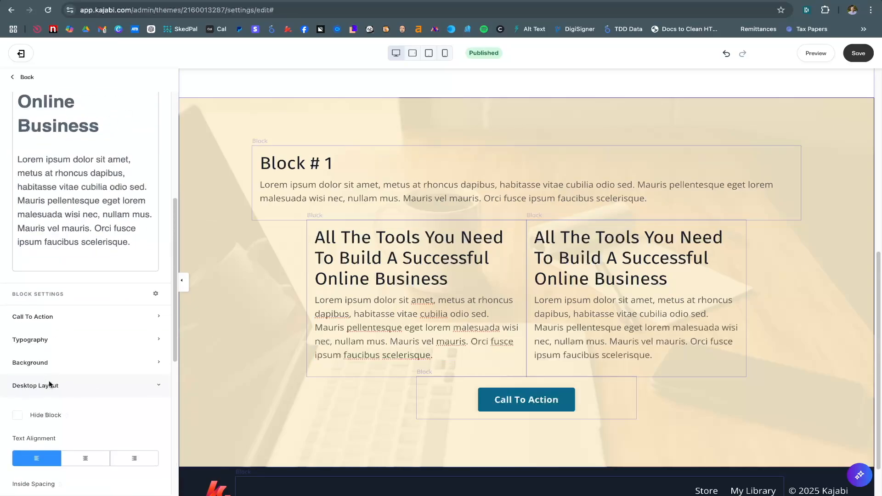
scroll(49, 380, down, 6)
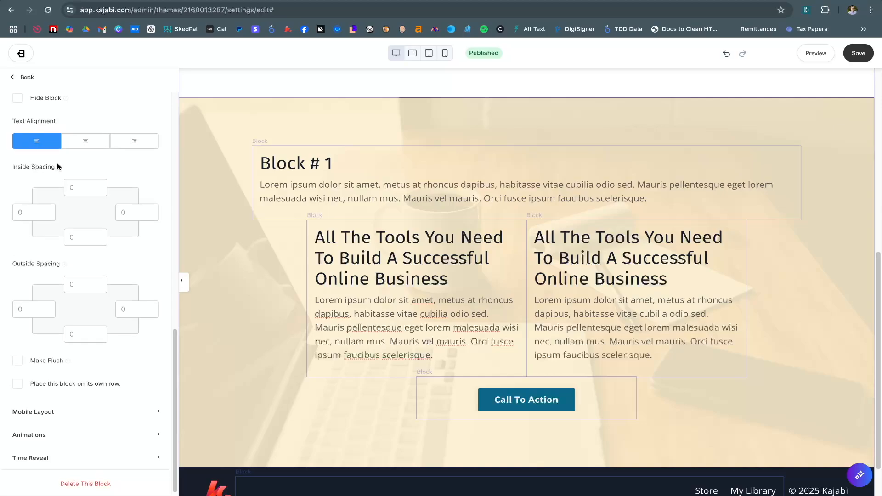
scroll(57, 163, up, 4)
scroll(53, 267, down, 4)
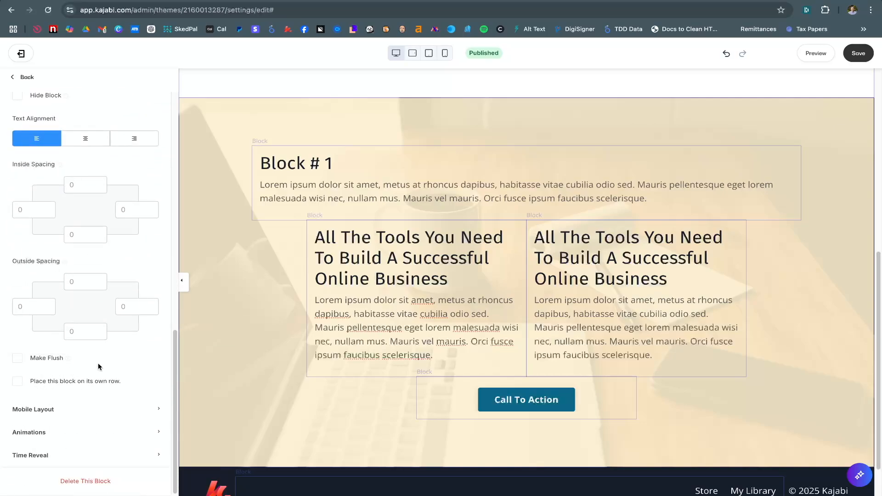
scroll(98, 366, up, 1)
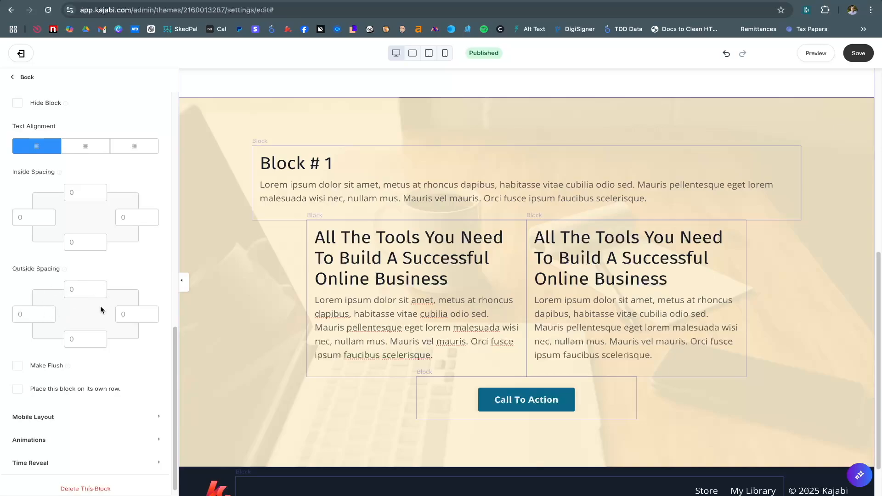
click(132, 317)
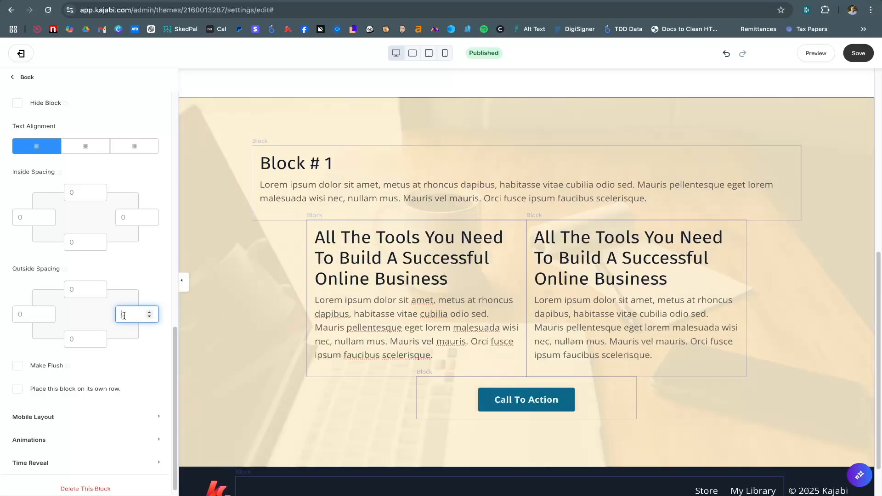
text(100)
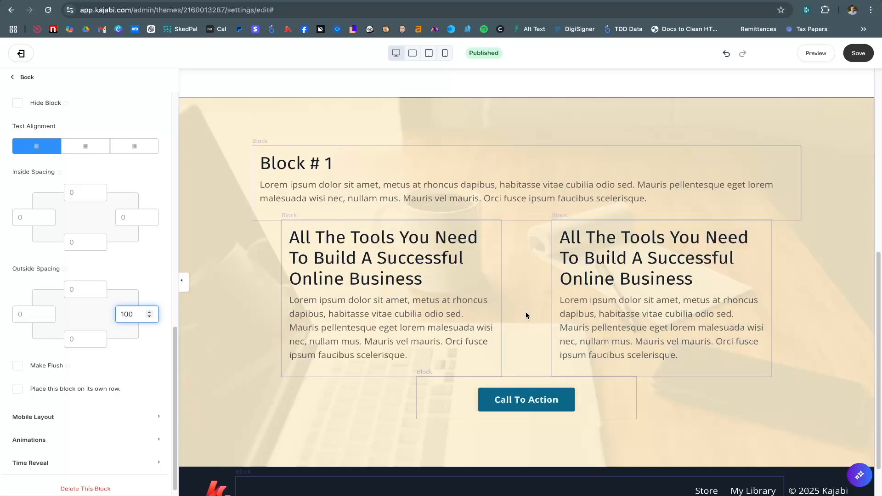
click(600, 267)
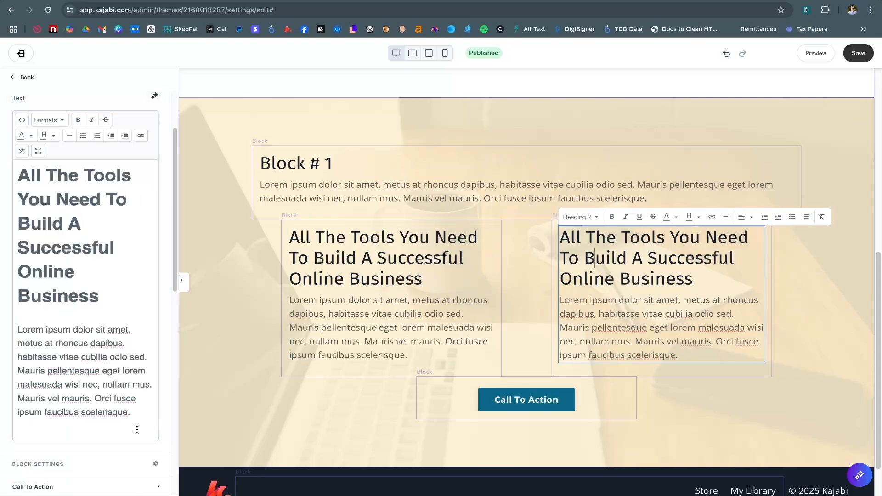
Try a right outside spacing of 100 on the right column, then clear it
scroll(137, 429, down, 8)
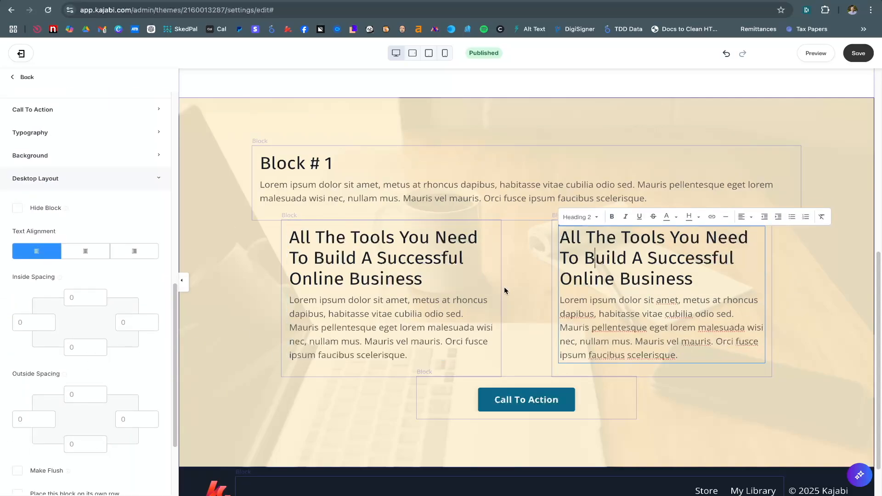
click(630, 279)
scroll(82, 387, down, 3)
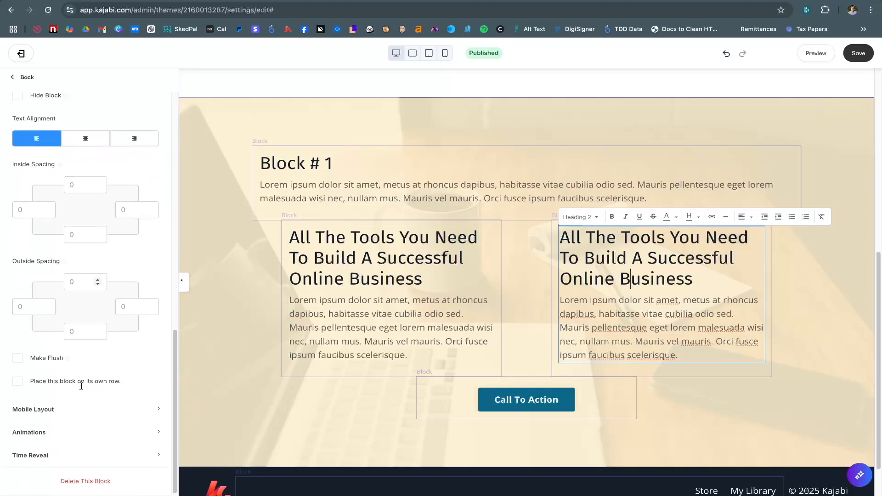
scroll(81, 214, up, 3)
scroll(100, 357, down, 2)
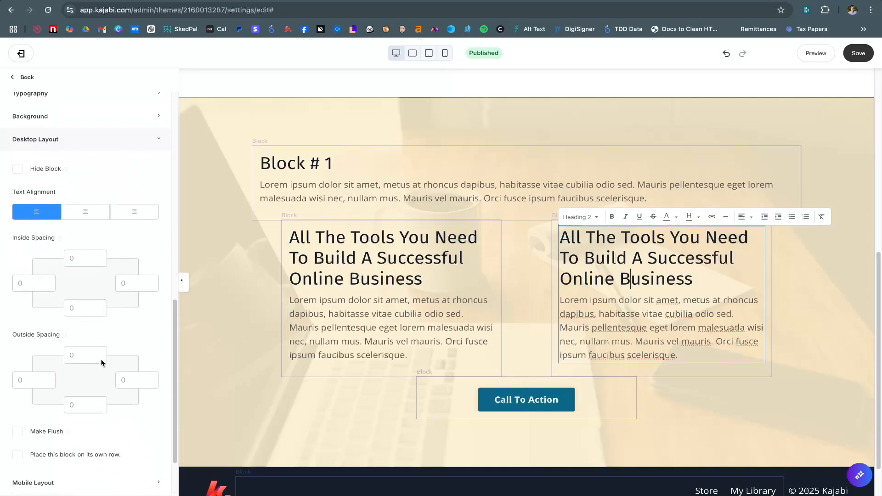
click(134, 374)
text(100)
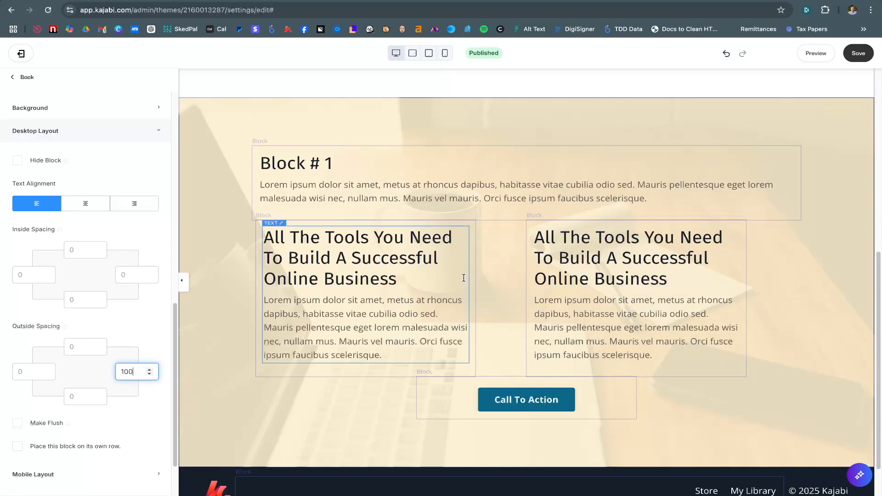
drag(135, 372, 86, 373)
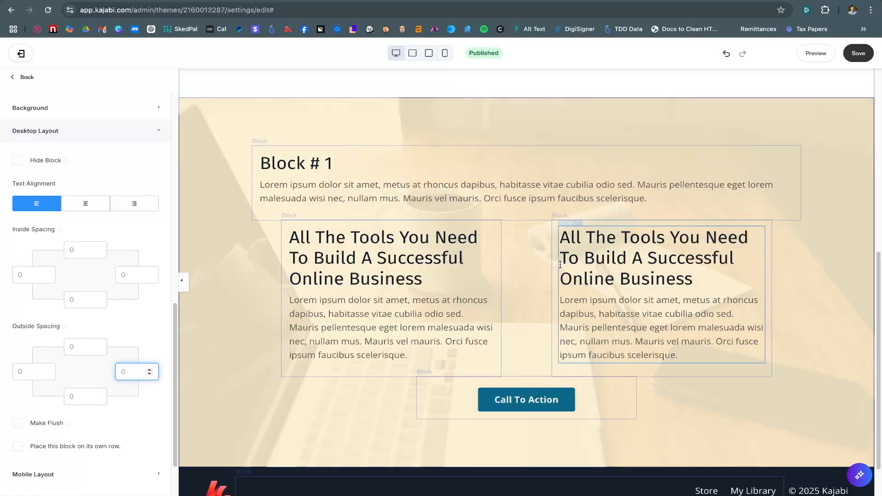
Give the left column 110 right outside spacing and 50 top outside spacing
click(428, 291)
scroll(116, 378, down, 10)
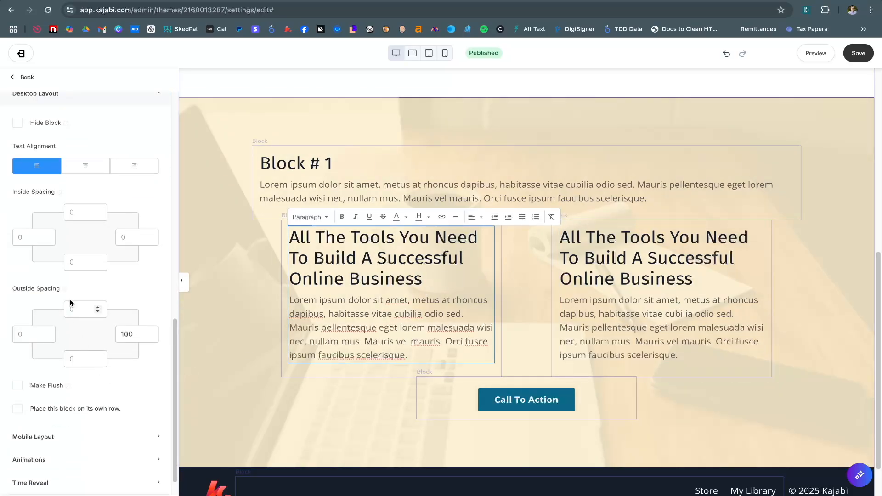
click(149, 331)
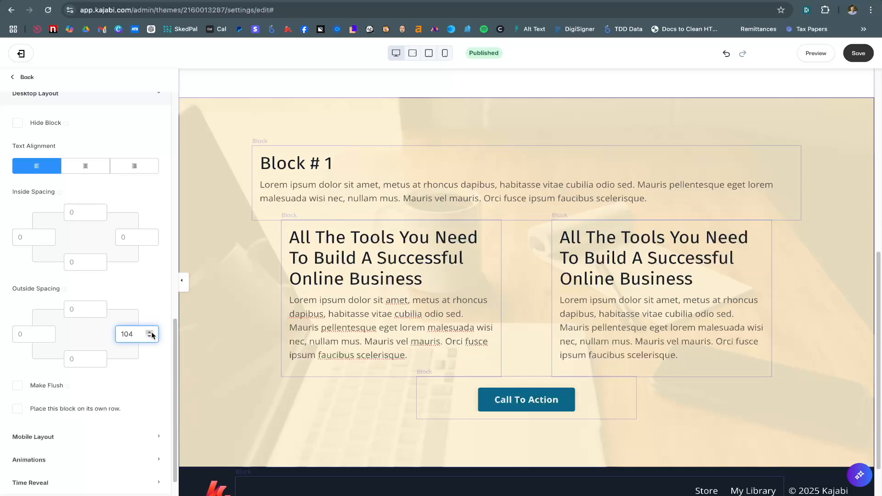
click(149, 332)
click(150, 332)
click(150, 332)
click(150, 332)
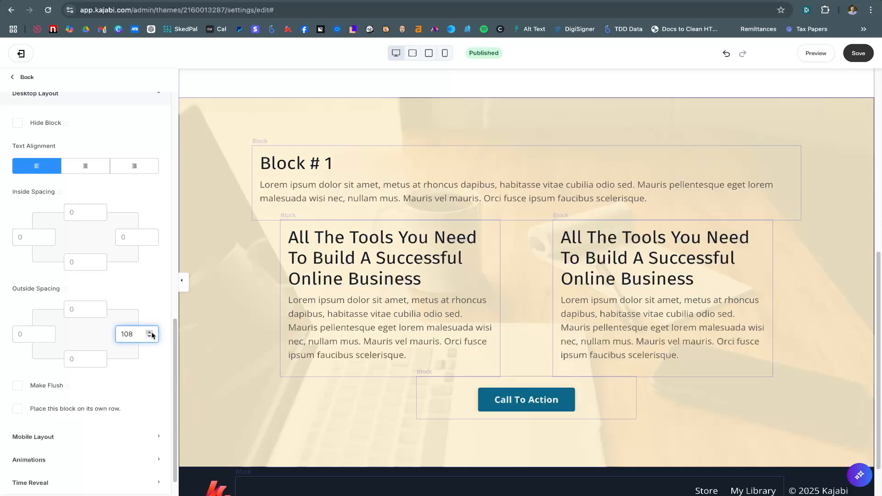
click(150, 332)
click(150, 332)
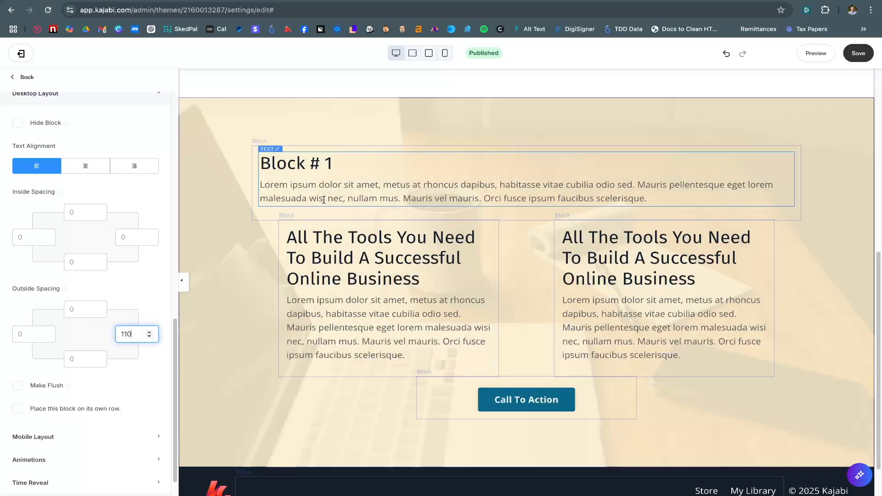
click(88, 309)
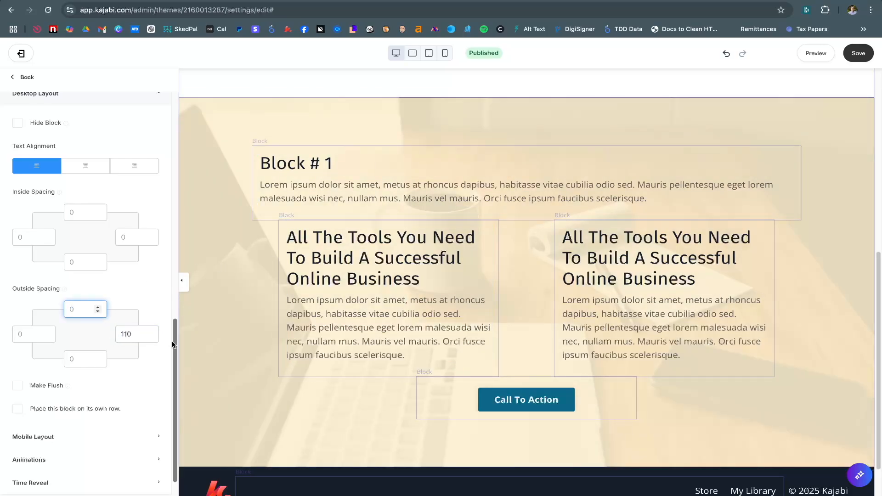
text(20)
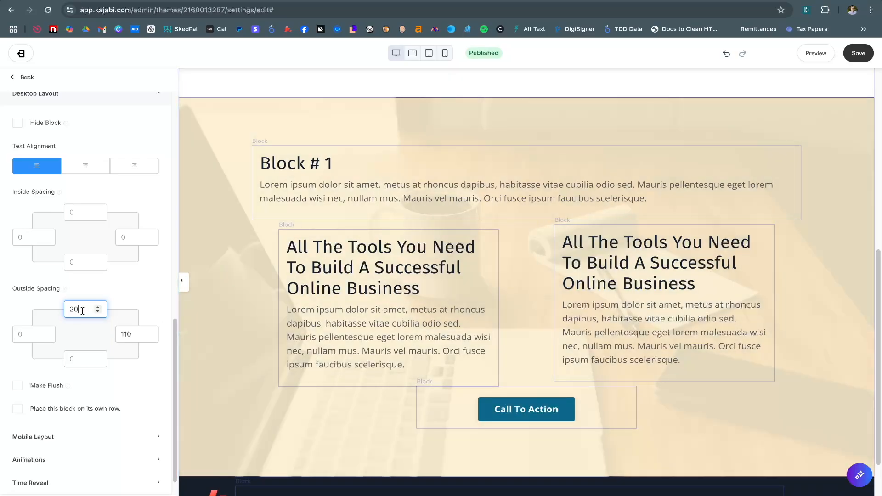
drag(82, 310, 62, 307)
Set the right column's top outside spacing to -50
click(595, 265)
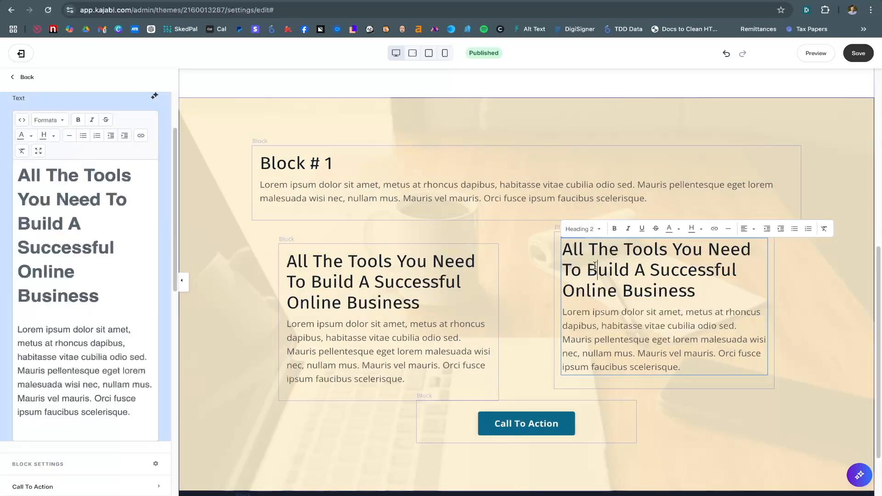
scroll(93, 307, down, 10)
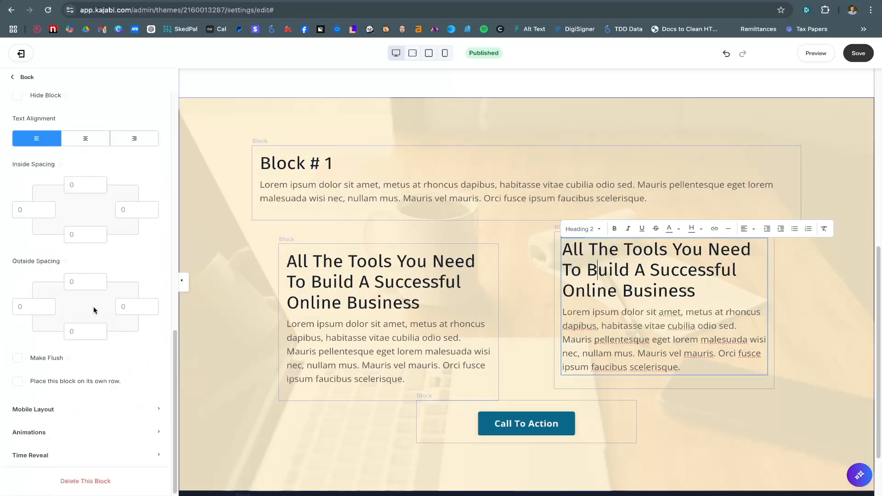
click(79, 288)
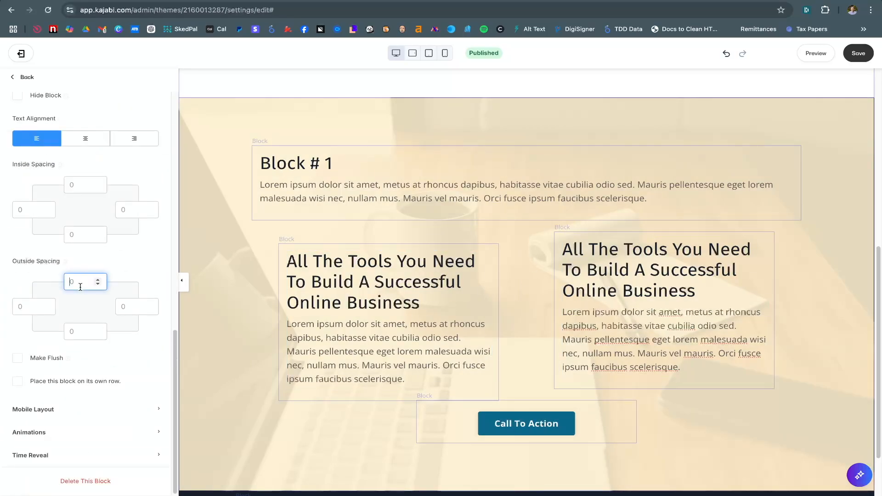
text(-50)
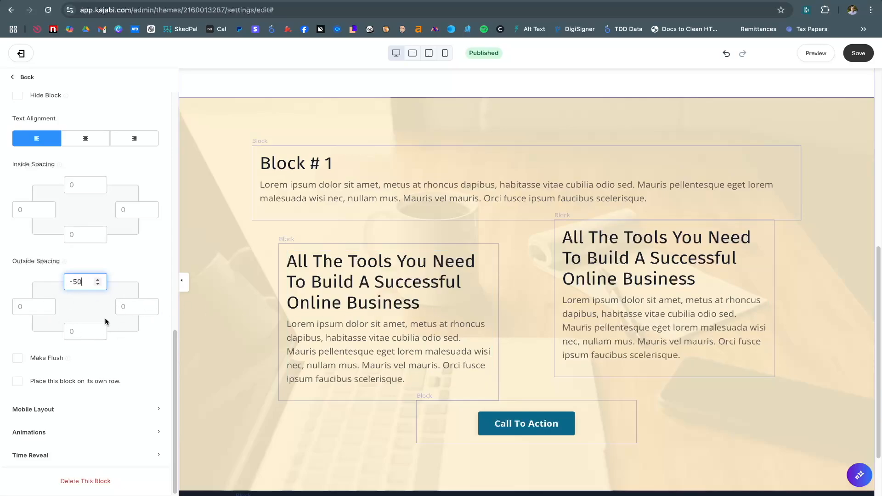
Select the left column's text block about building an online business
scroll(104, 306, up, 2)
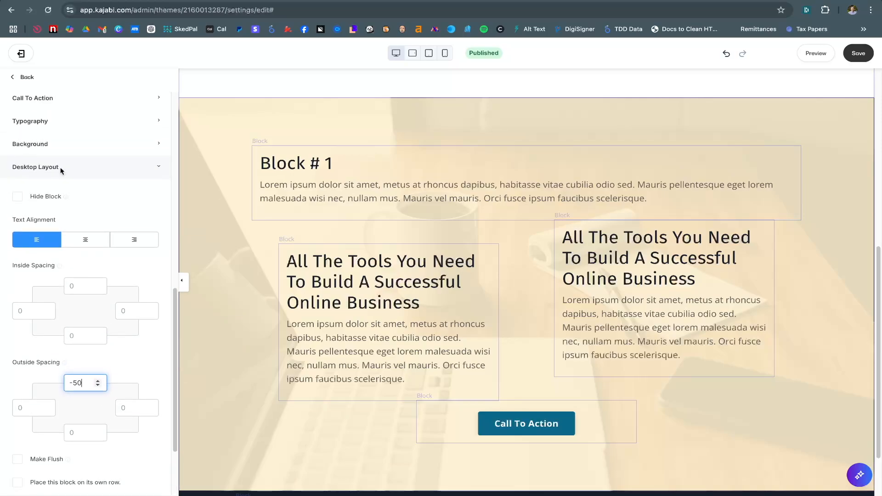
click(365, 302)
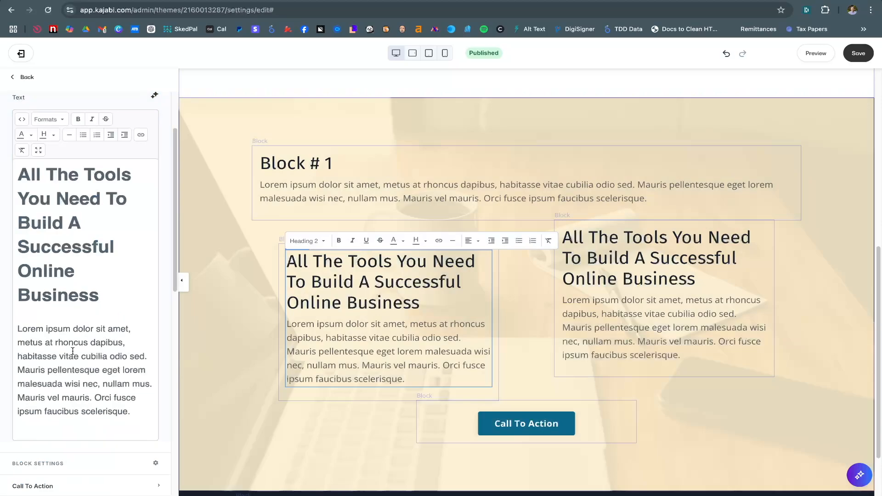
Set the left column block's Desktop Layout text alignment to right
scroll(73, 351, down, 9)
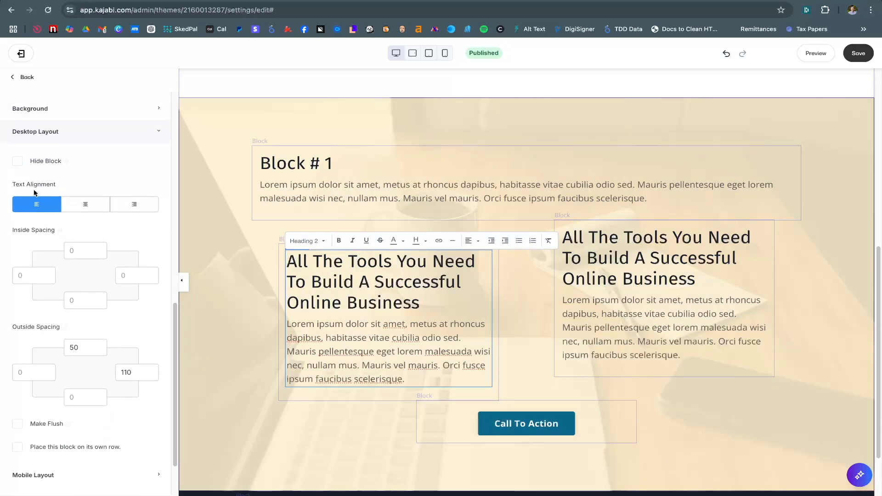
click(86, 204)
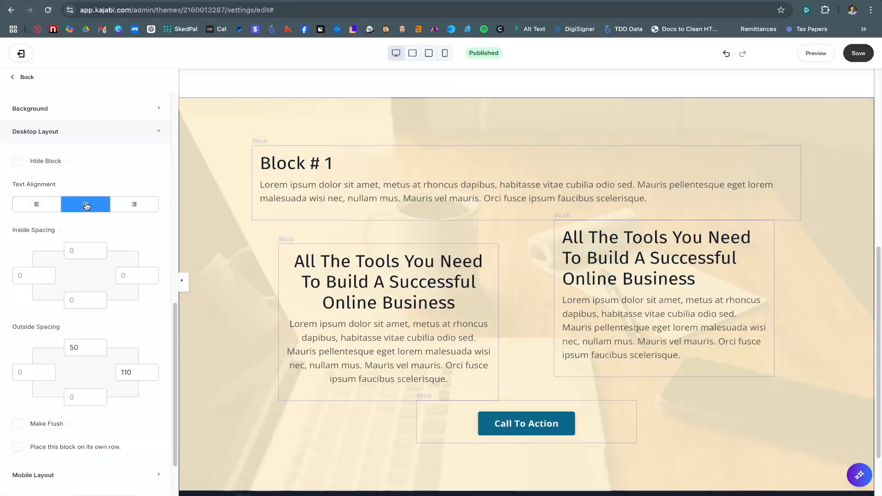
click(130, 205)
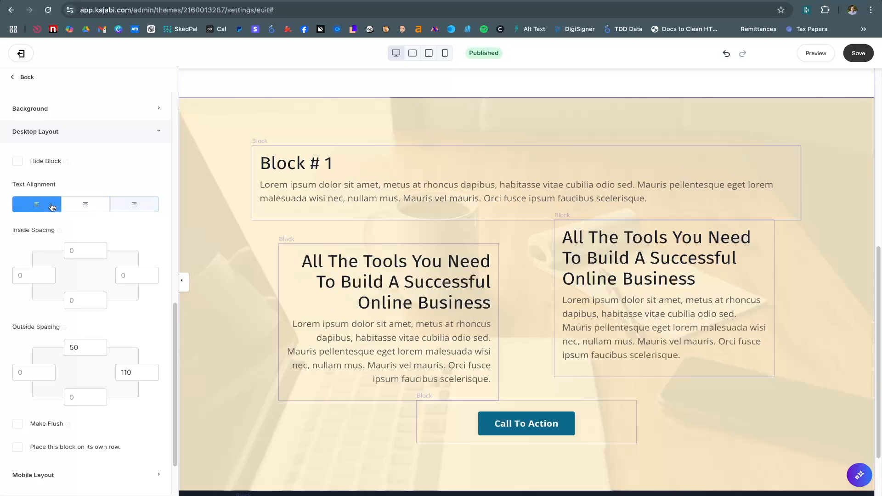
click(50, 205)
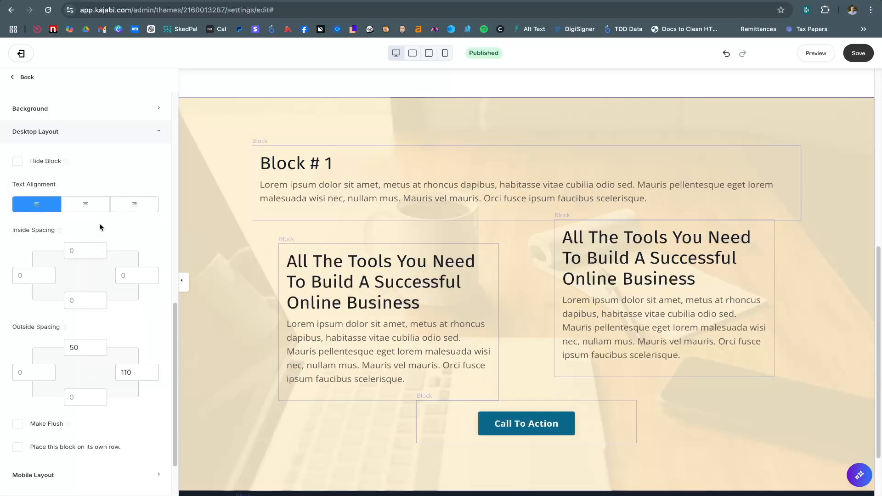
click(132, 206)
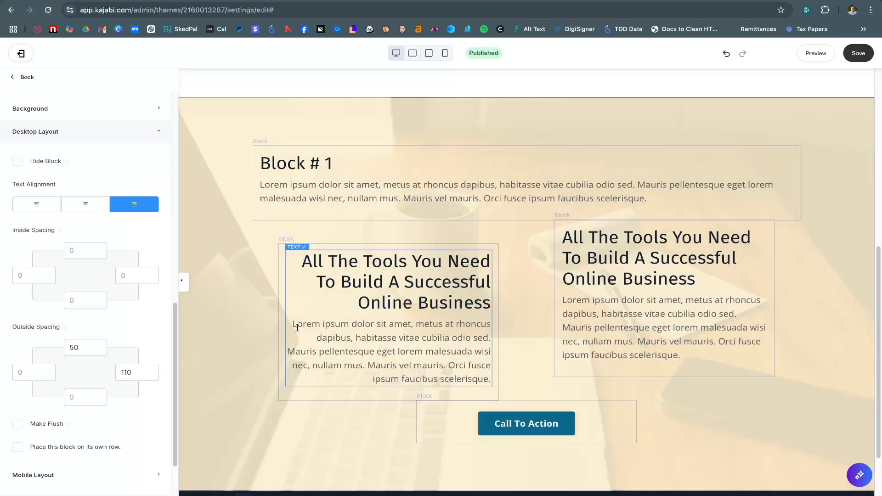
Give the block 50 left inside spacing
click(32, 275)
text(50)
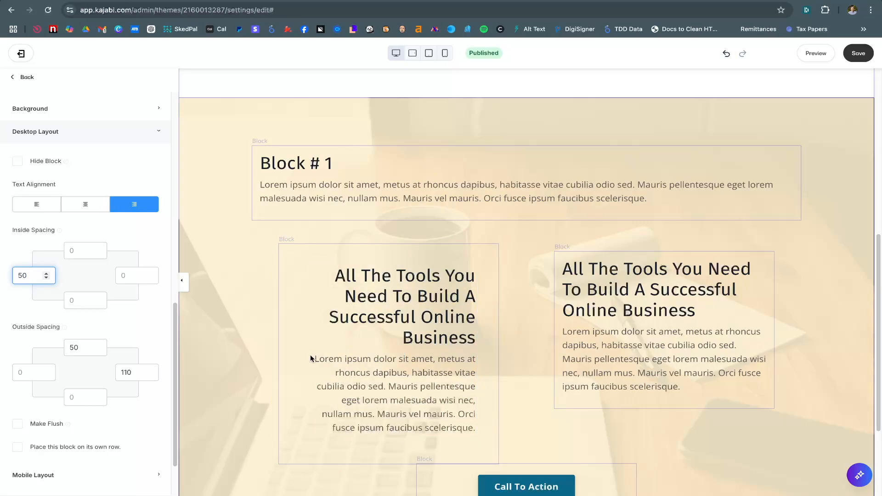
click(78, 251)
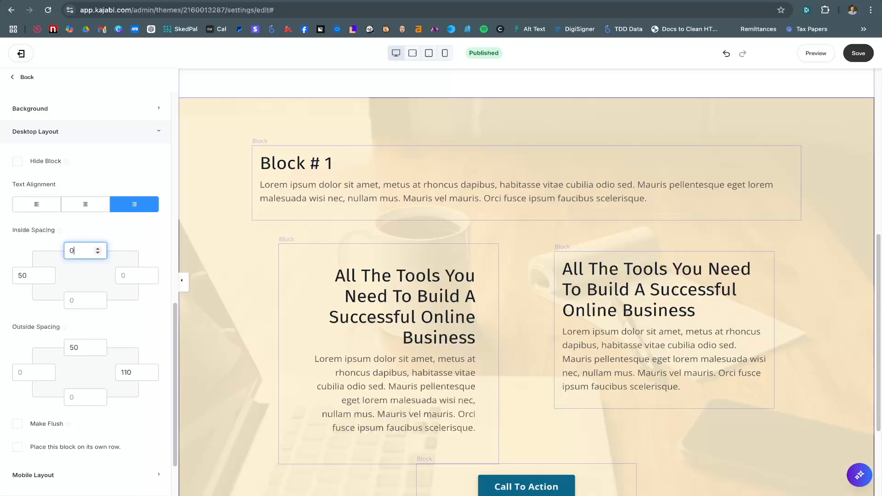
key(Tab)
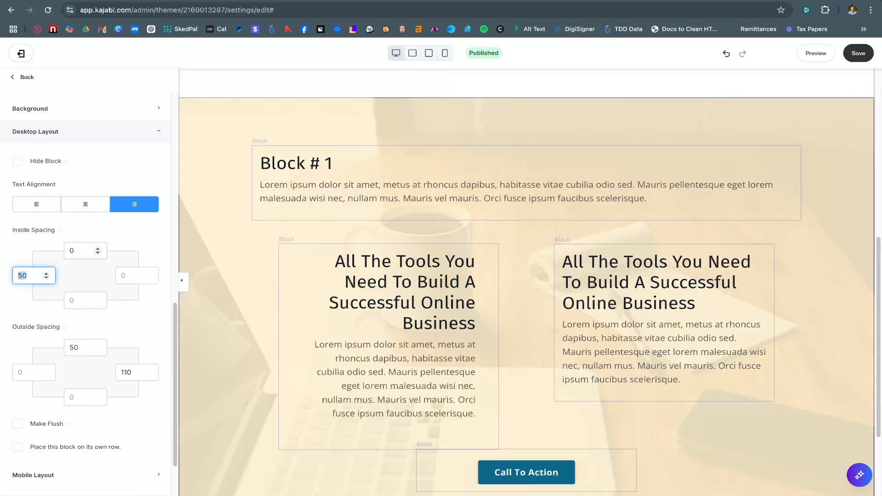
key(Tab)
key(Tab)
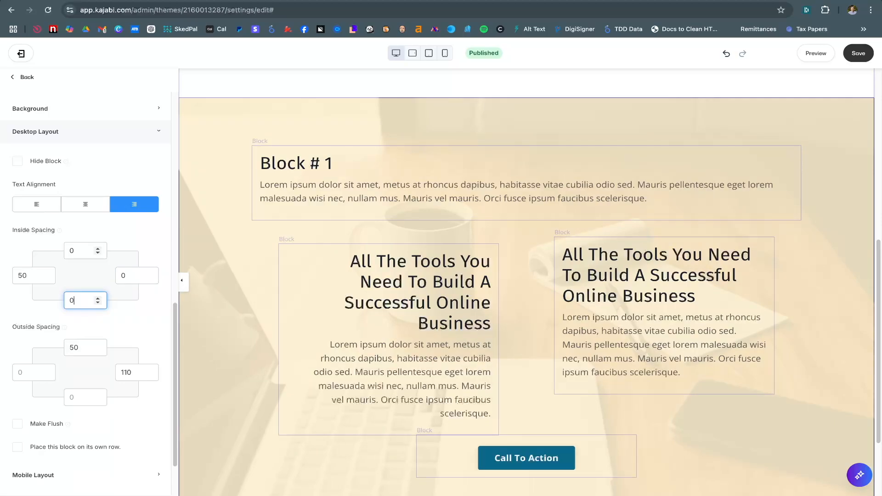
scroll(119, 321, down, 3)
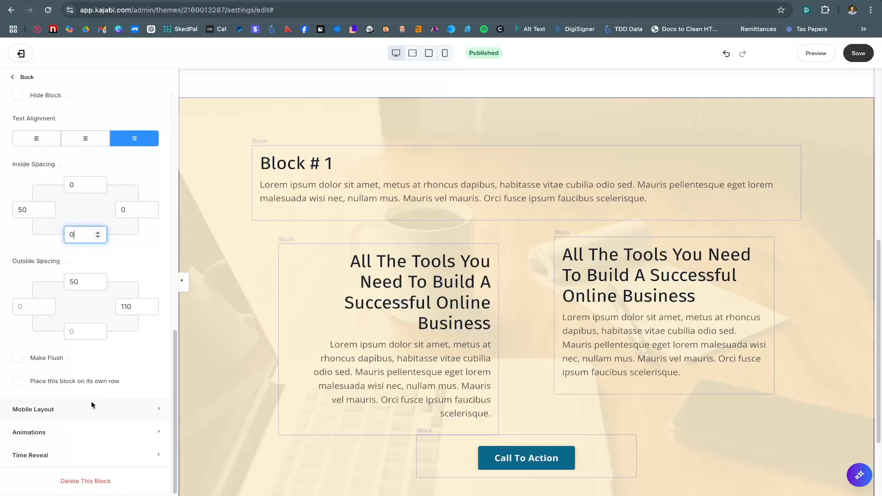
click(90, 405)
Browse the block's Mobile Layout, Animations and Time Reveal settings, then collapse them
scroll(94, 414, down, 6)
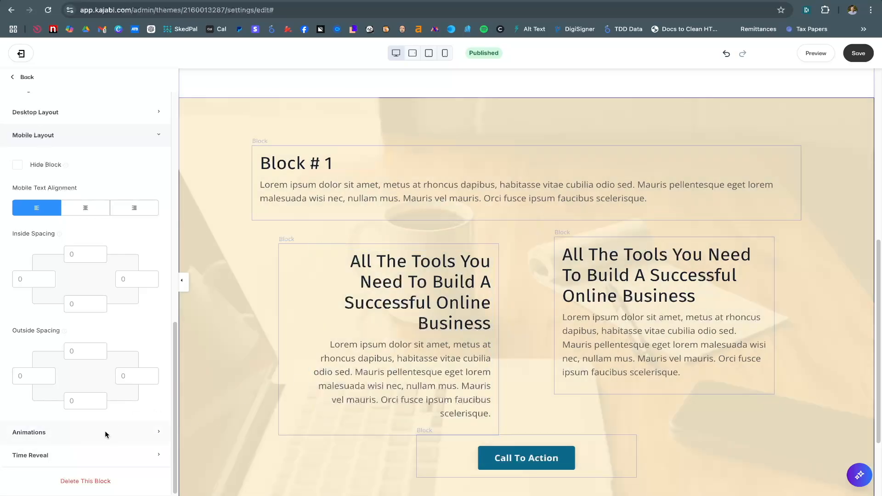
click(88, 433)
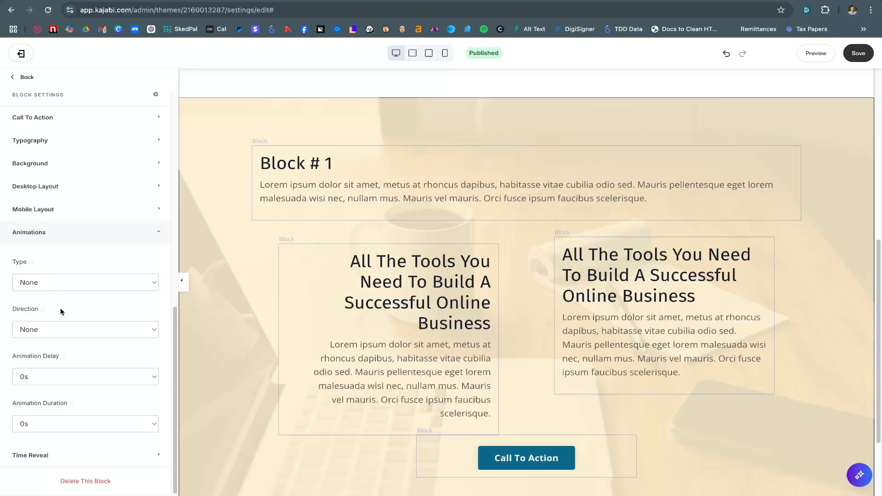
click(67, 448)
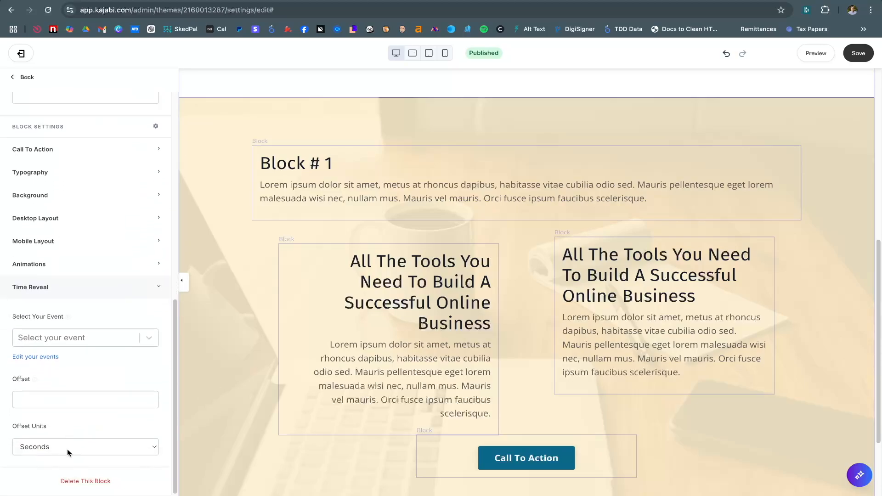
click(131, 294)
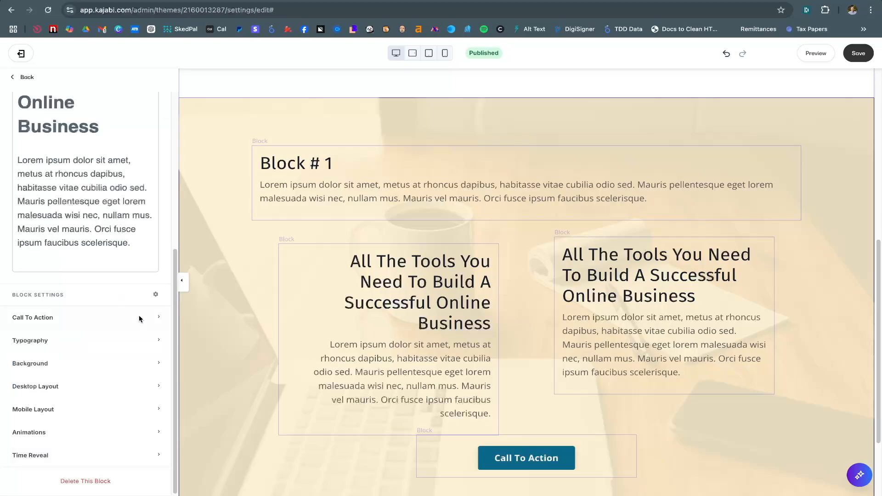
scroll(107, 332, up, 3)
scroll(107, 332, up, 3)
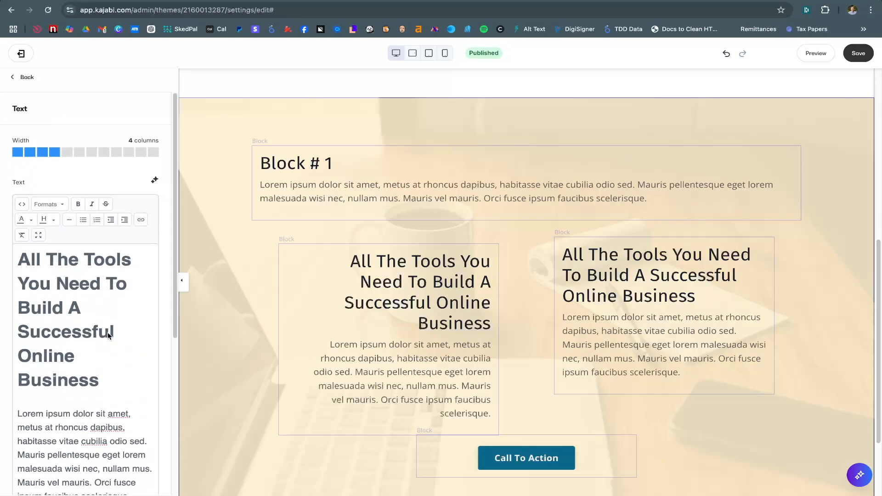
scroll(108, 332, down, 5)
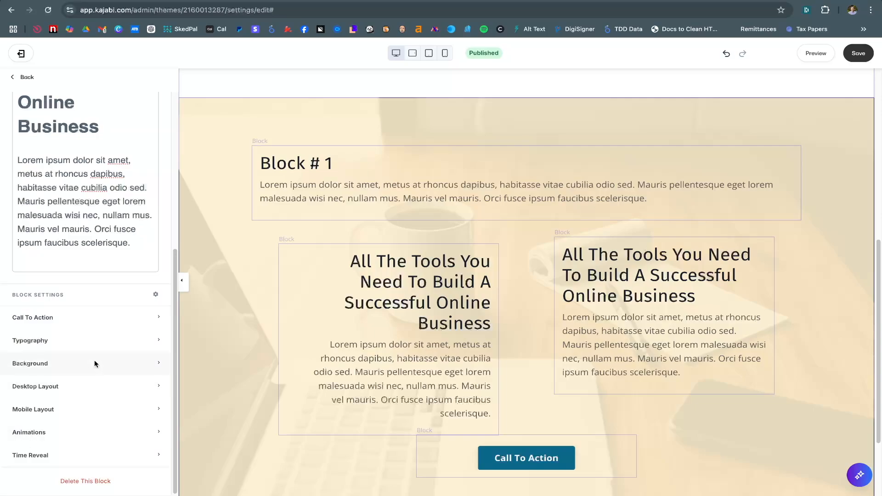
Set the left text block's background colour to yellow F0C808
click(39, 363)
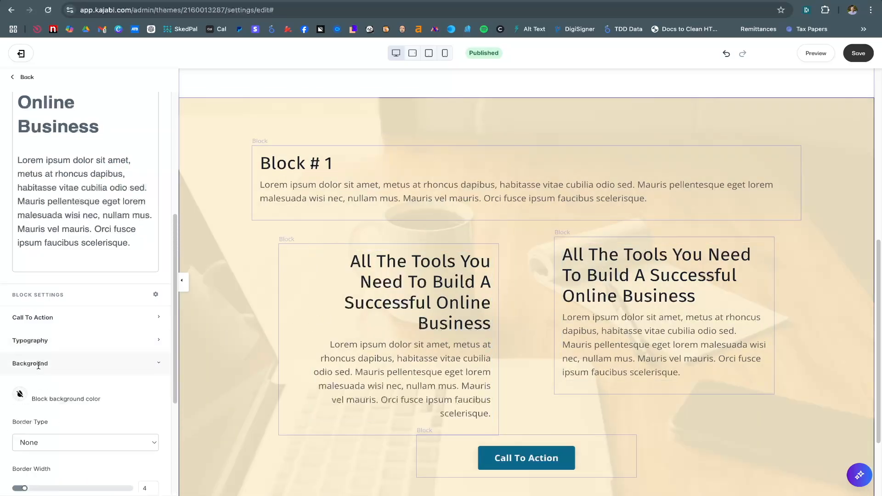
scroll(107, 368, down, 3)
click(20, 236)
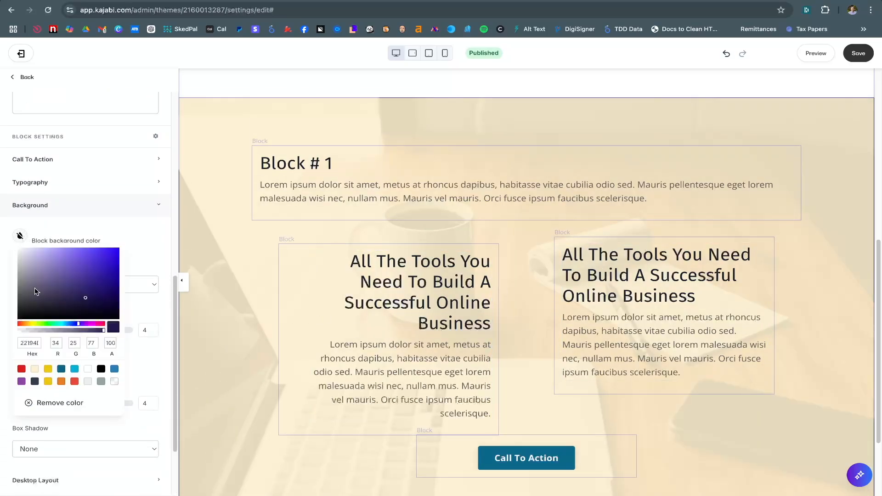
click(48, 368)
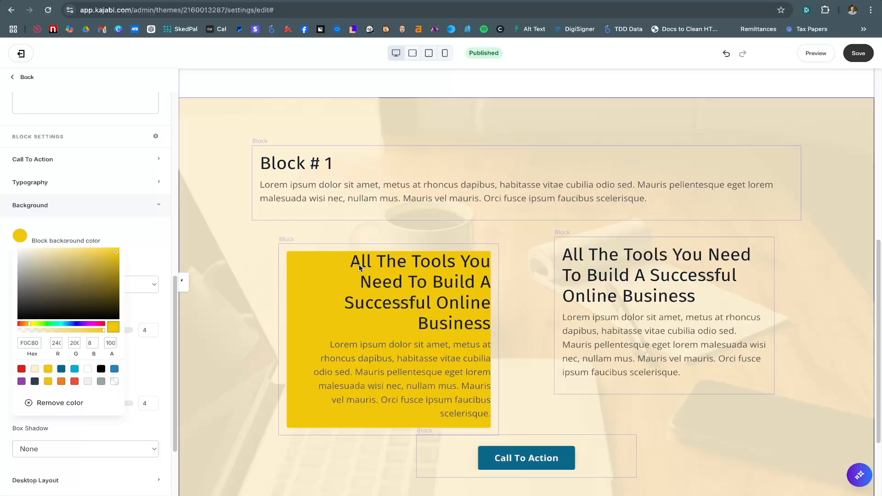
click(373, 287)
scroll(106, 376, down, 2)
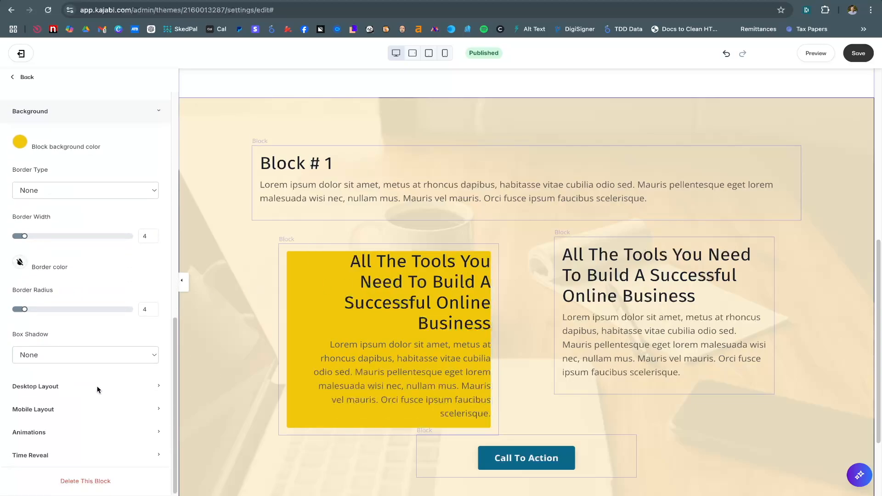
Reopen the block's Desktop Layout and select its top inside spacing
click(85, 385)
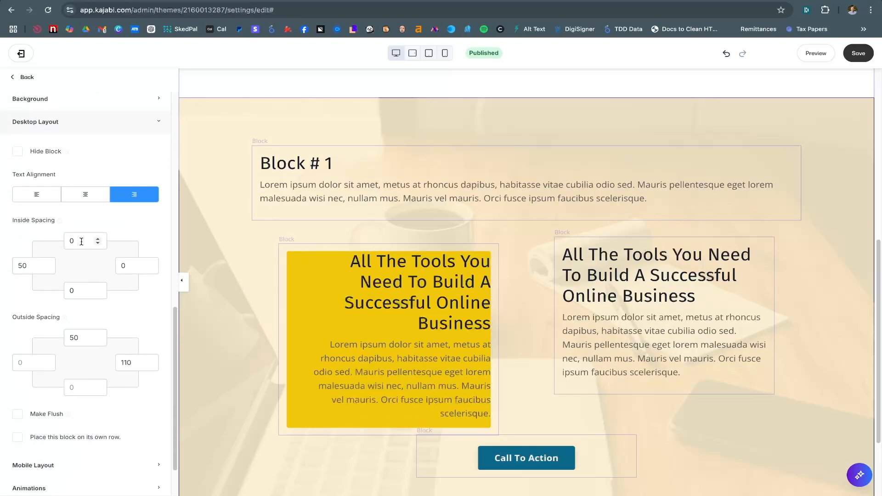
click(81, 241)
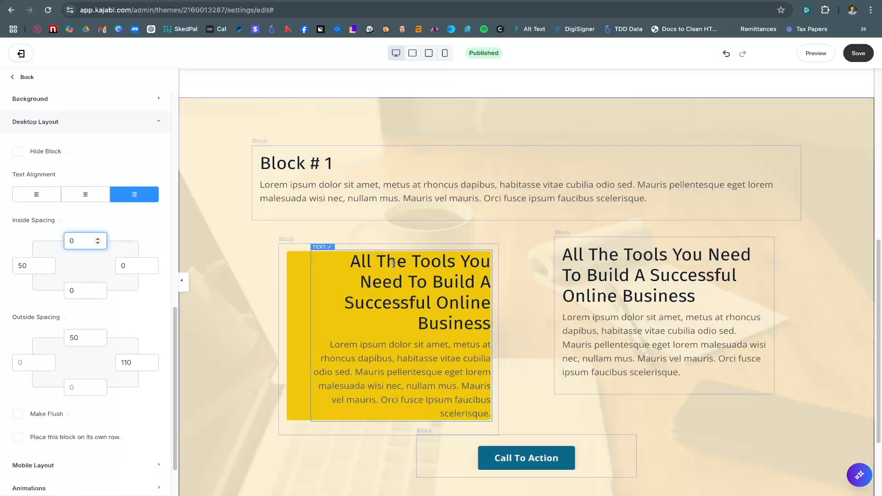
scroll(110, 185, up, 1)
scroll(109, 183, up, 4)
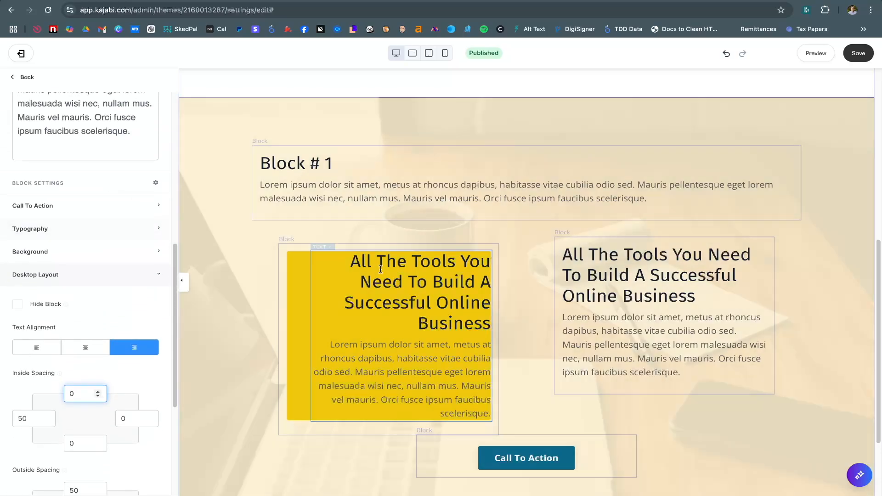
Give the right column's text block a yellow background as well
click(597, 268)
scroll(29, 327, down, 7)
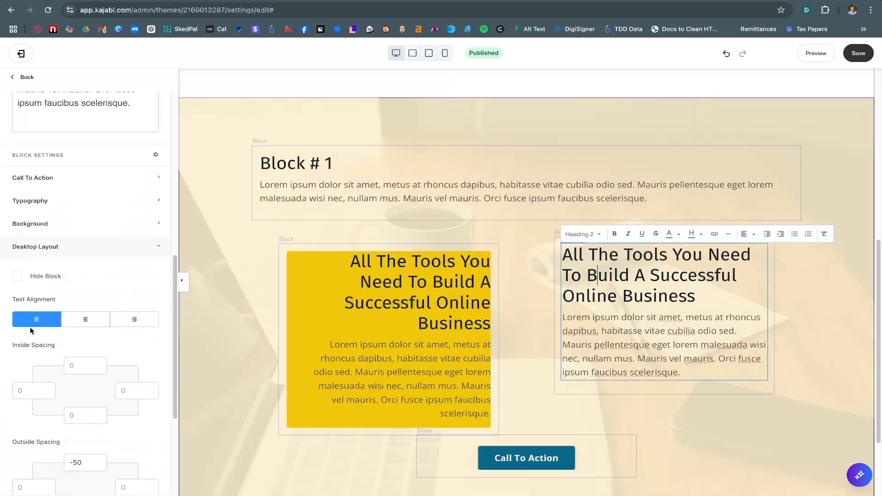
click(37, 224)
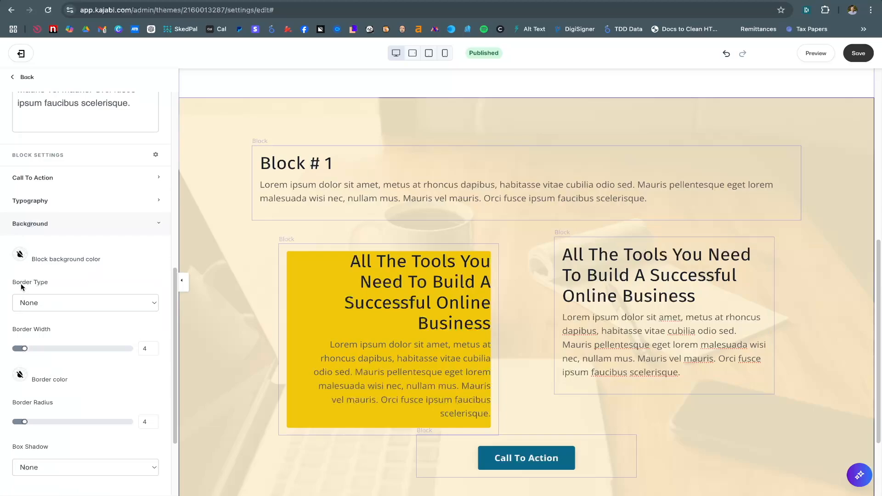
click(19, 254)
click(47, 387)
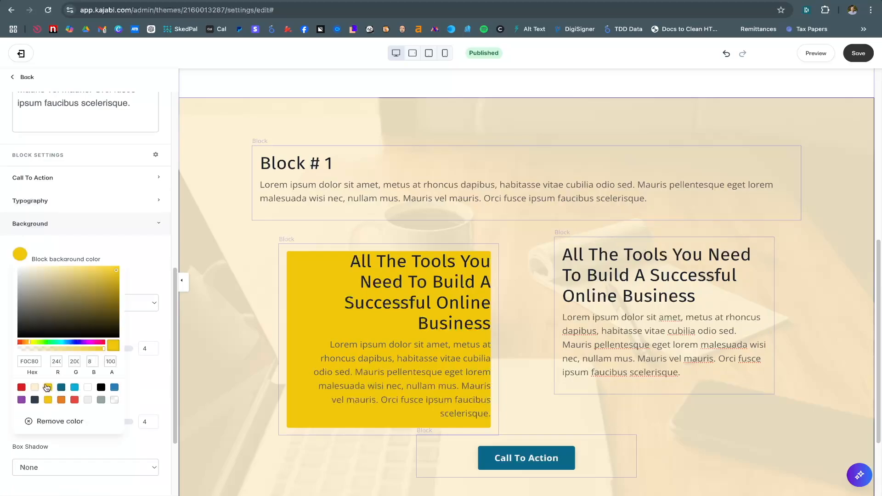
click(155, 256)
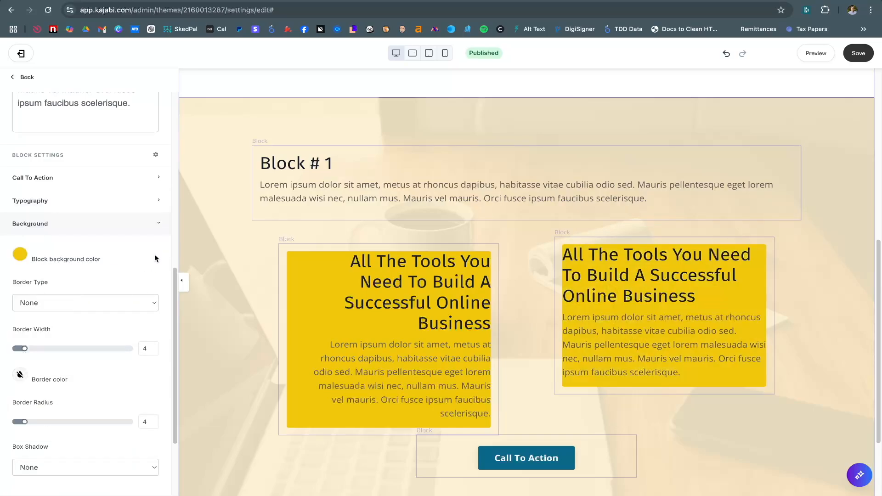
Set the right column's top inside spacing to 0 in Desktop Layout
click(585, 297)
scroll(85, 324, down, 3)
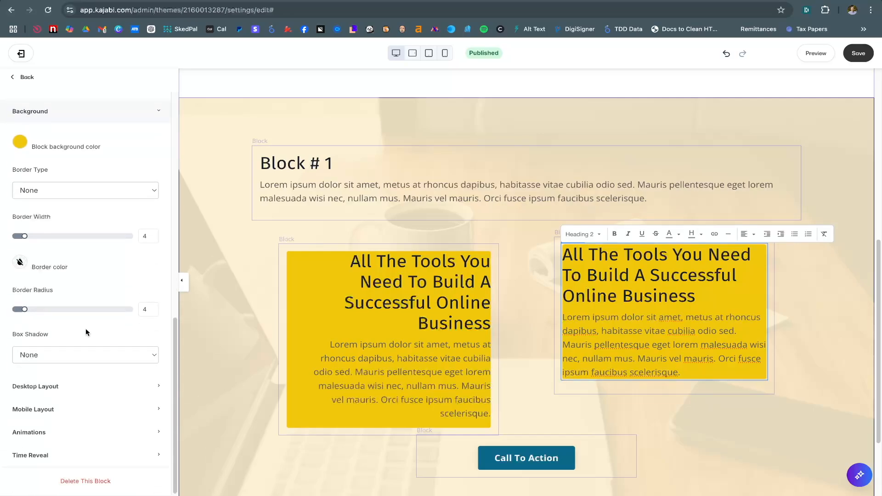
click(71, 388)
click(81, 256)
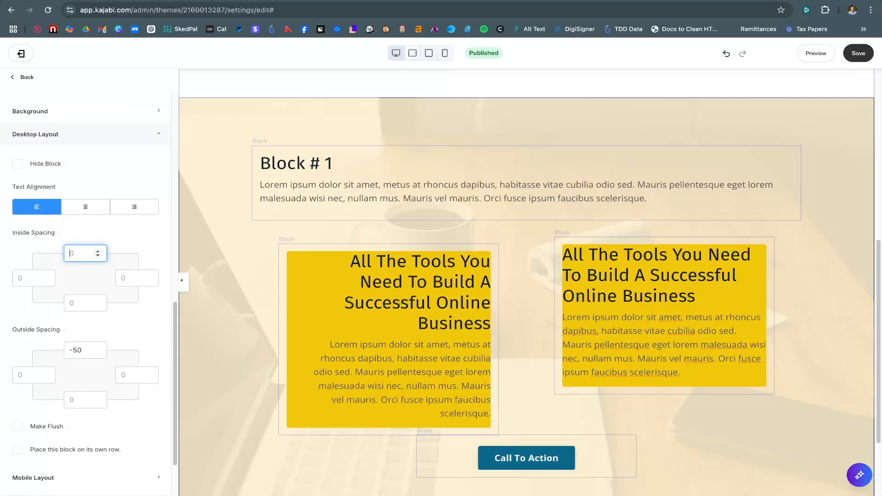
text(0)
key(BackSpace)
key(Tab)
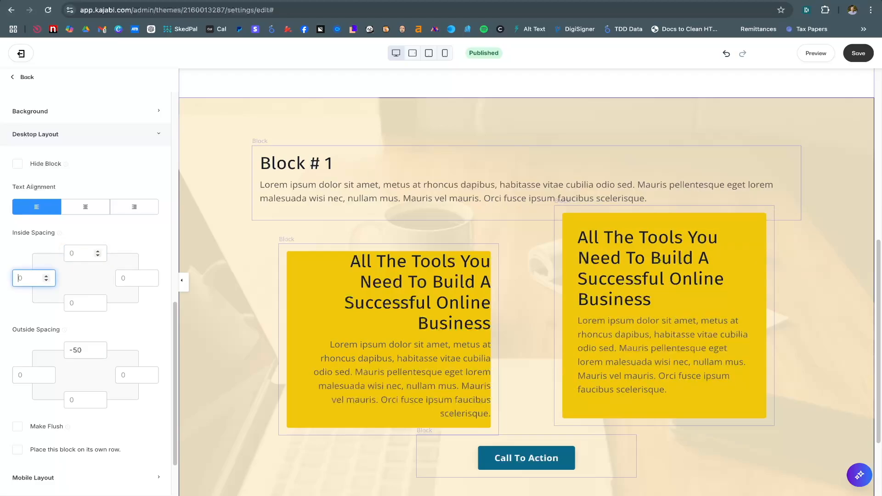
key(Tab)
key(Tab)
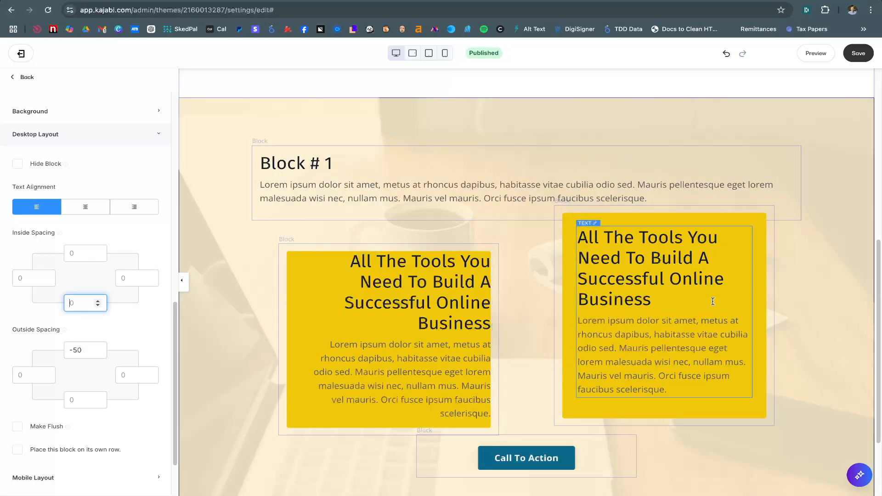
click(75, 253)
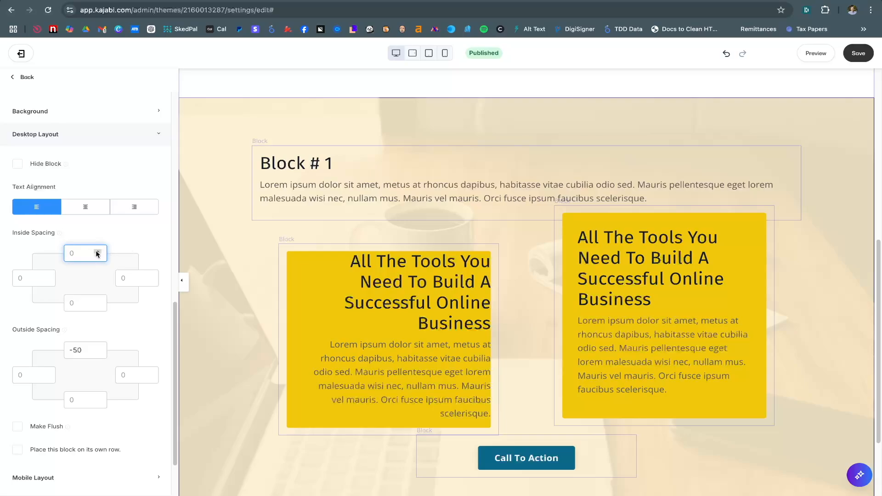
text(0)
click(39, 277)
Adjust the right column's inside spacing, finally clearing its top padding
click(71, 253)
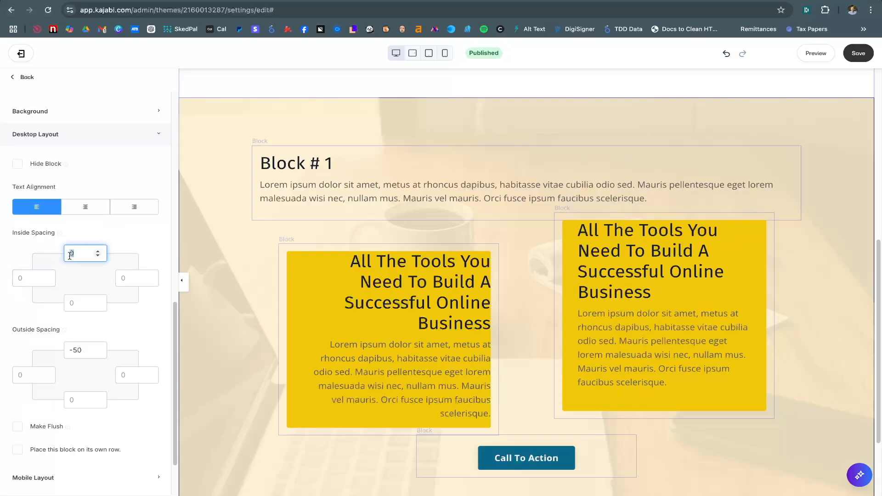
click(28, 281)
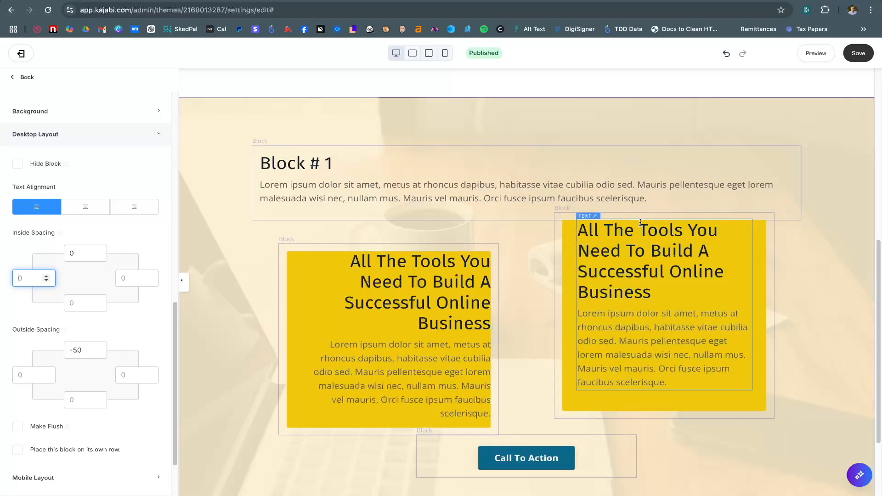
click(78, 253)
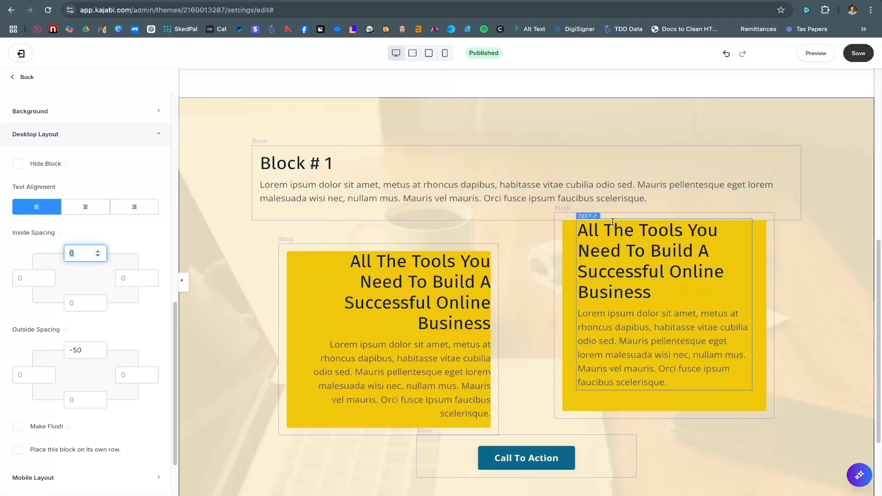
click(21, 279)
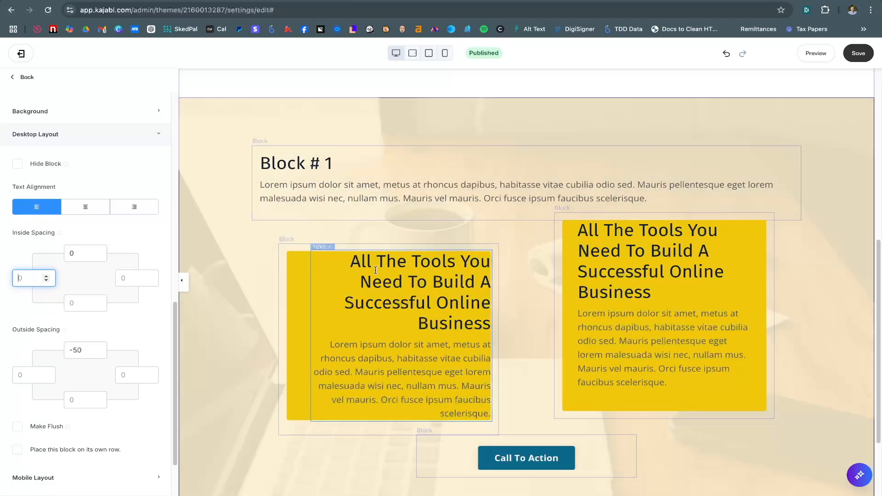
click(76, 253)
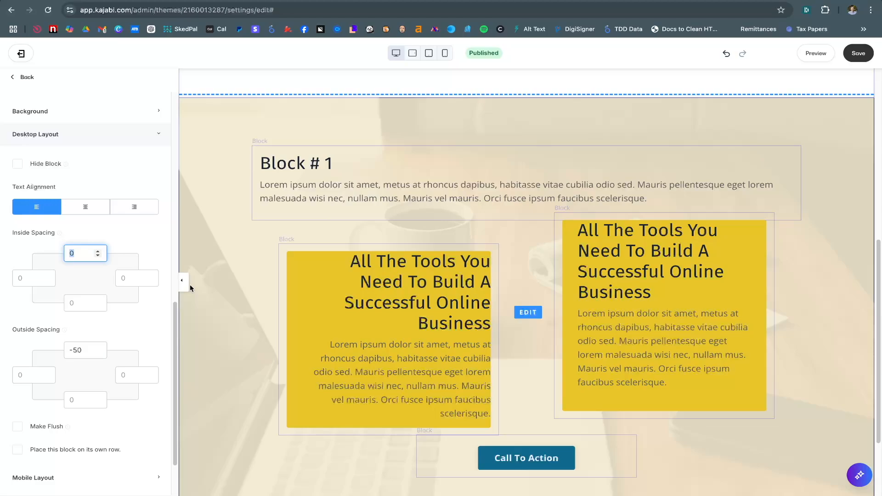
key(BackSpace)
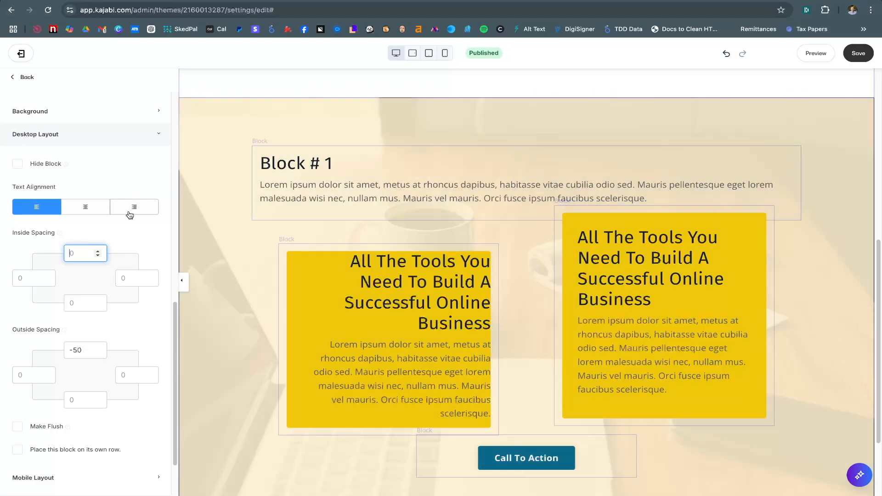
scroll(128, 214, up, 4)
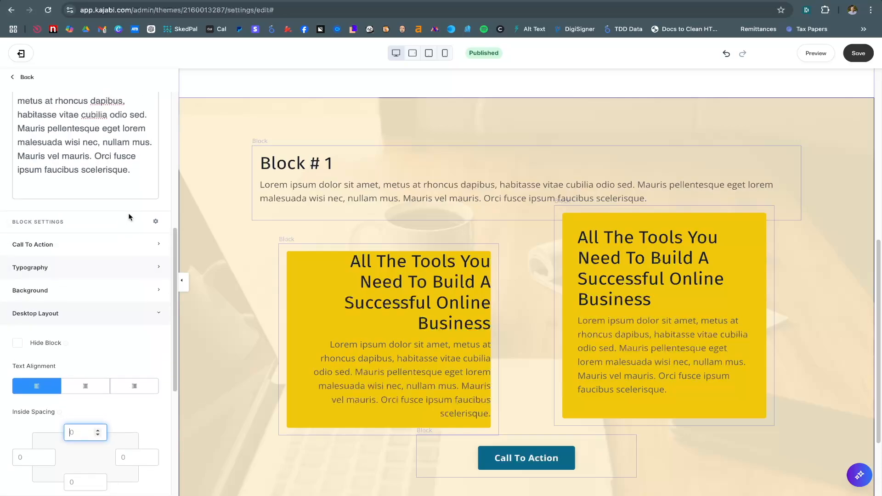
click(135, 316)
Select the left yellow column and bring up its background and border settings
click(338, 299)
scroll(72, 312, down, 4)
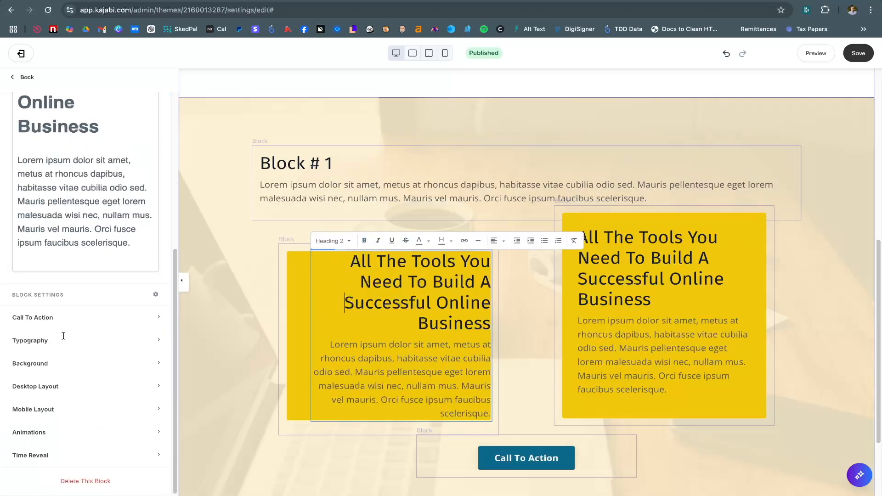
click(55, 362)
scroll(57, 358, down, 4)
scroll(59, 357, down, 2)
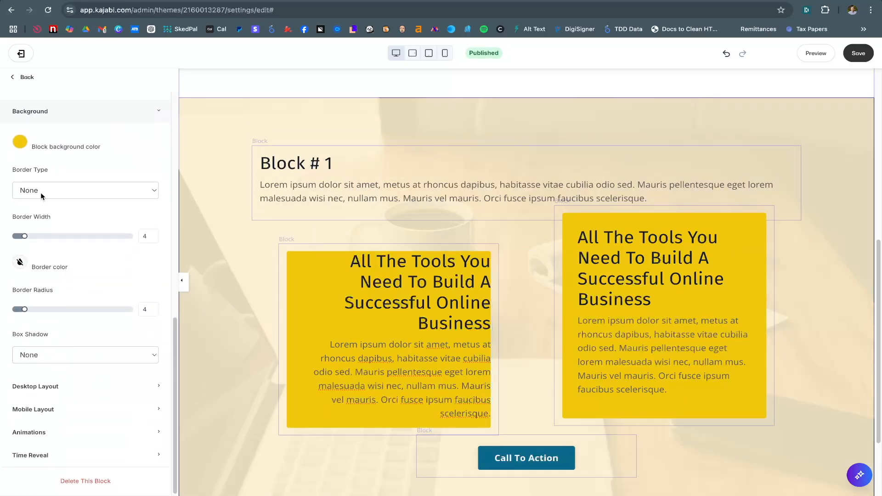
Give the left column a solid red border with corners rounded to 25
click(57, 192)
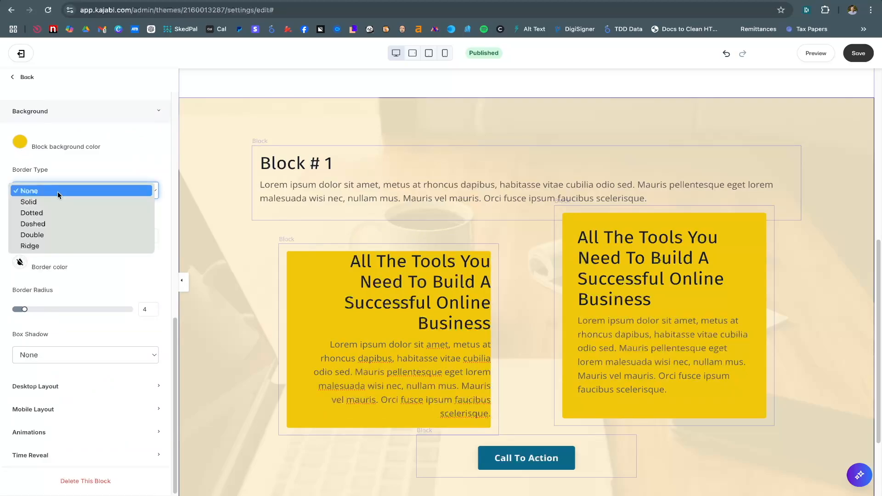
click(60, 201)
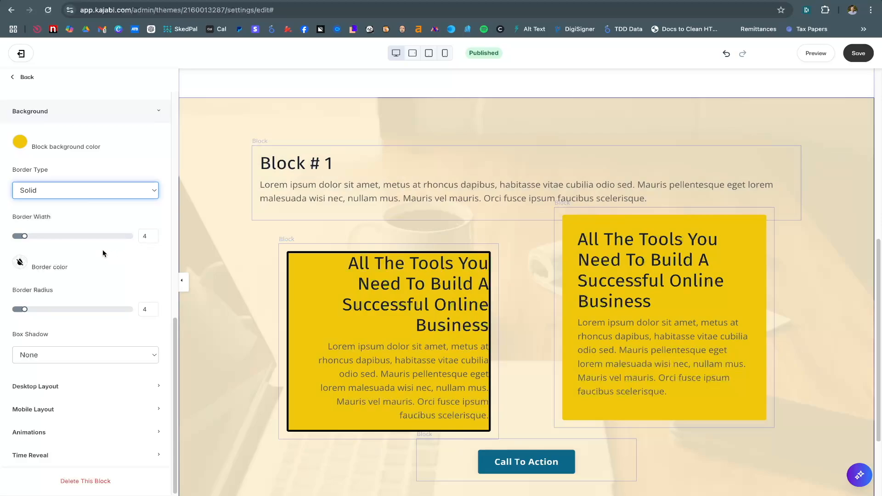
click(21, 263)
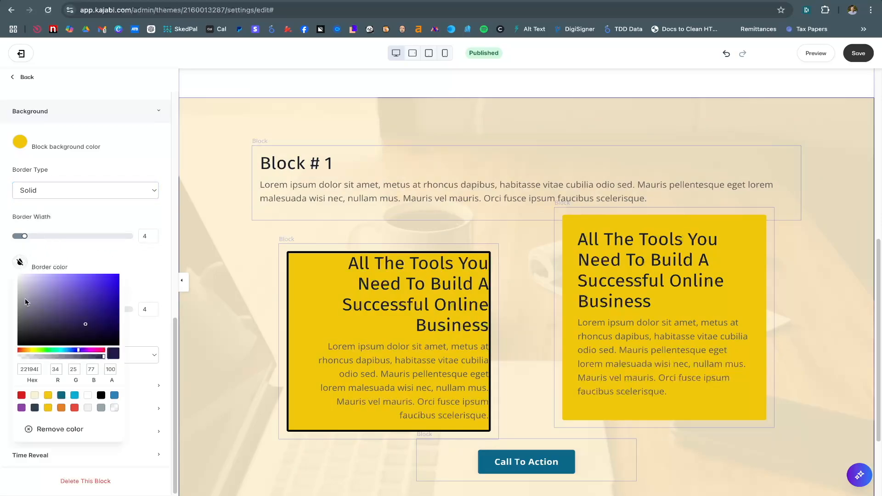
click(21, 396)
click(144, 282)
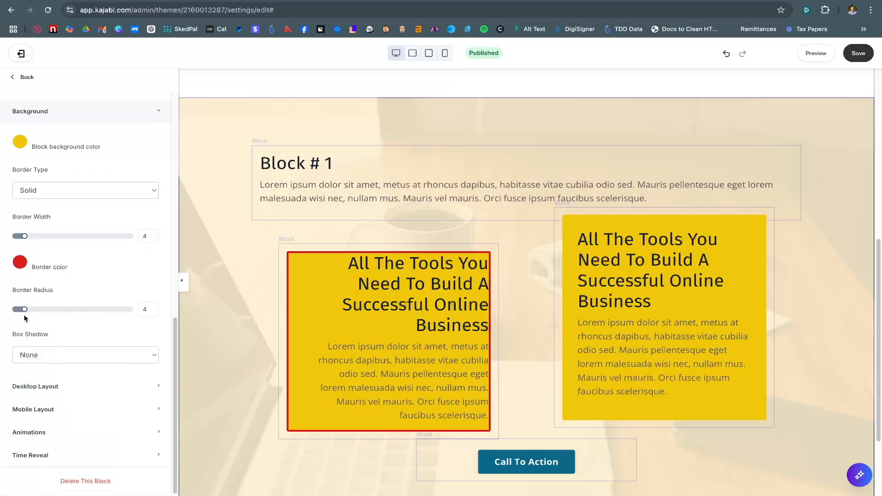
drag(24, 309, 73, 309)
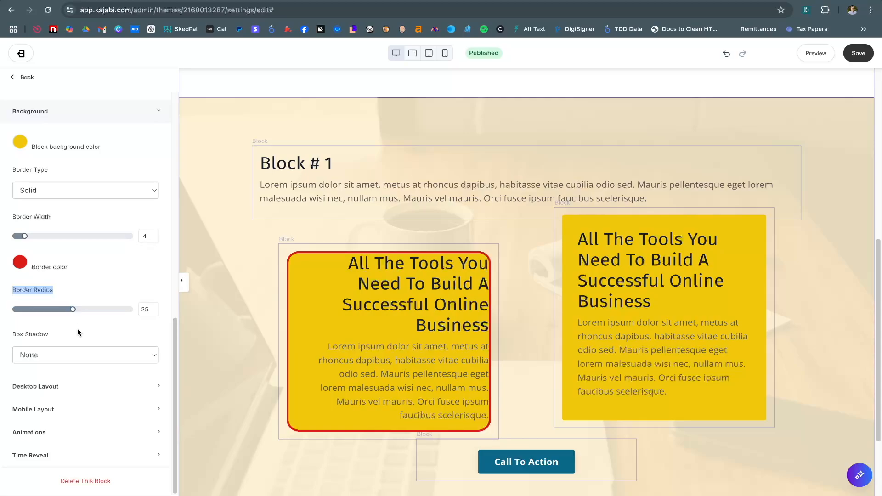
Try a large box shadow on the left column, then set it back to None
click(71, 355)
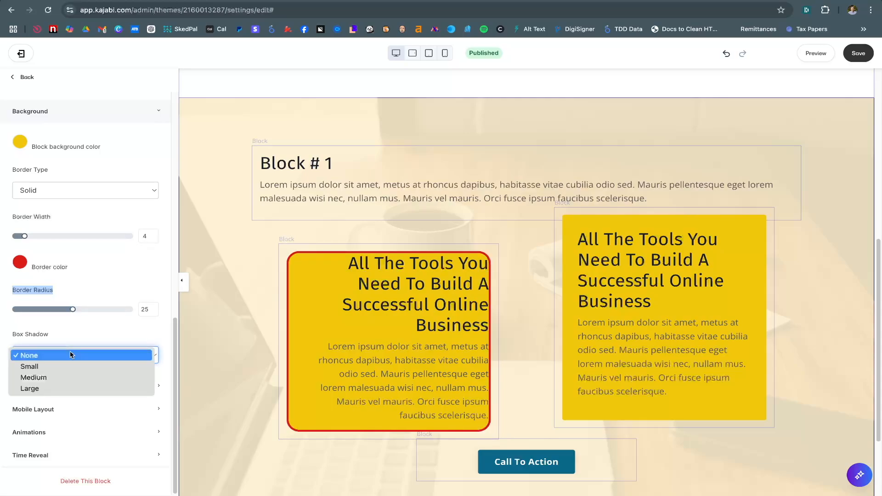
click(73, 389)
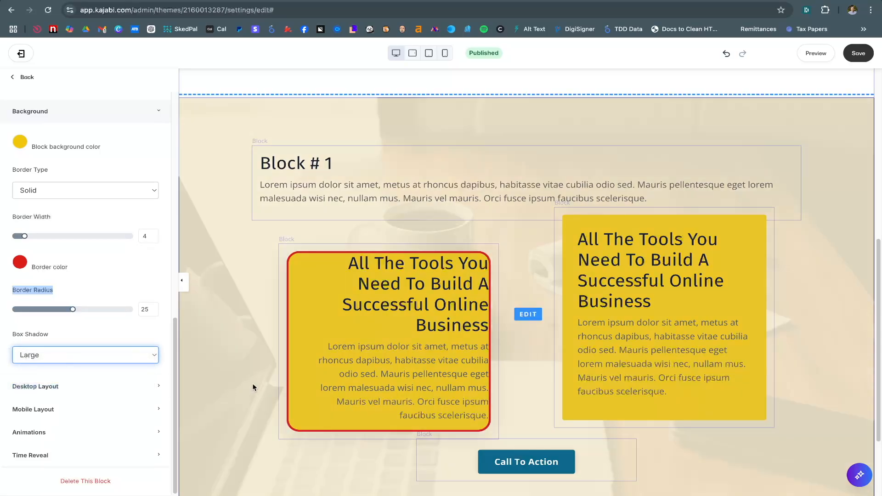
click(93, 355)
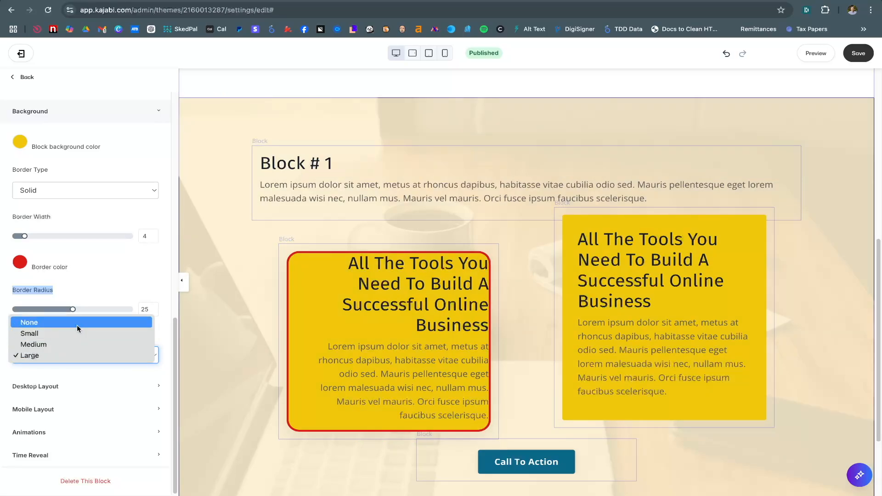
click(76, 323)
scroll(80, 161, up, 1)
click(79, 156)
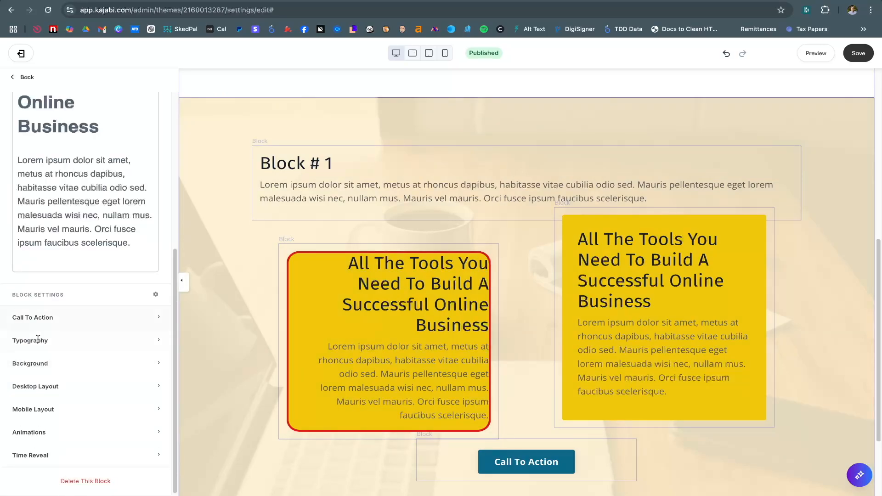
Toggle a drop cap on the paragraph, then turn it back off
click(38, 277)
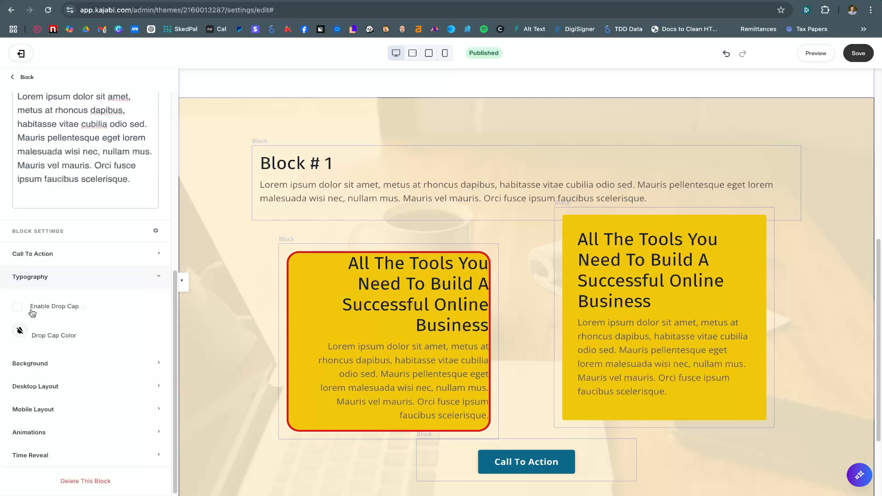
click(18, 307)
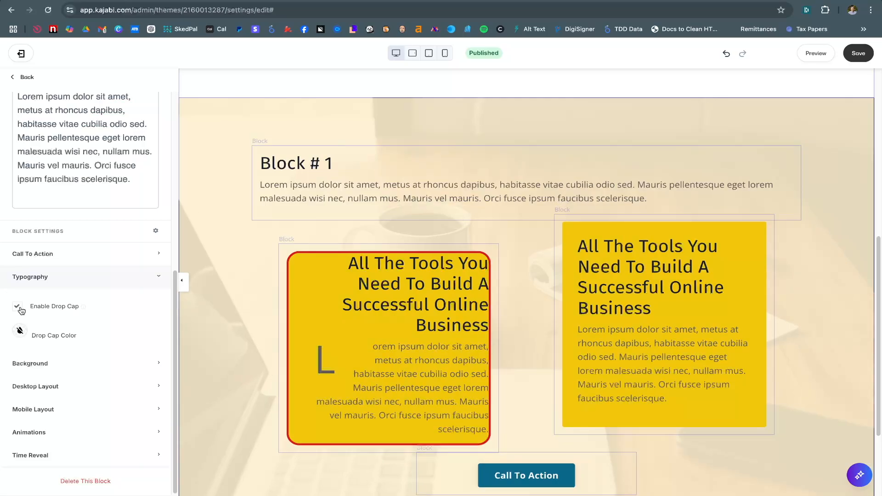
click(18, 306)
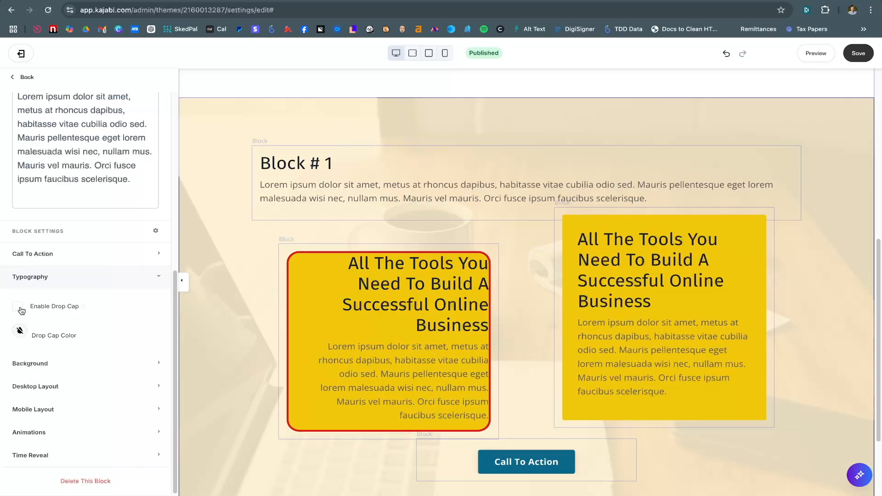
click(59, 279)
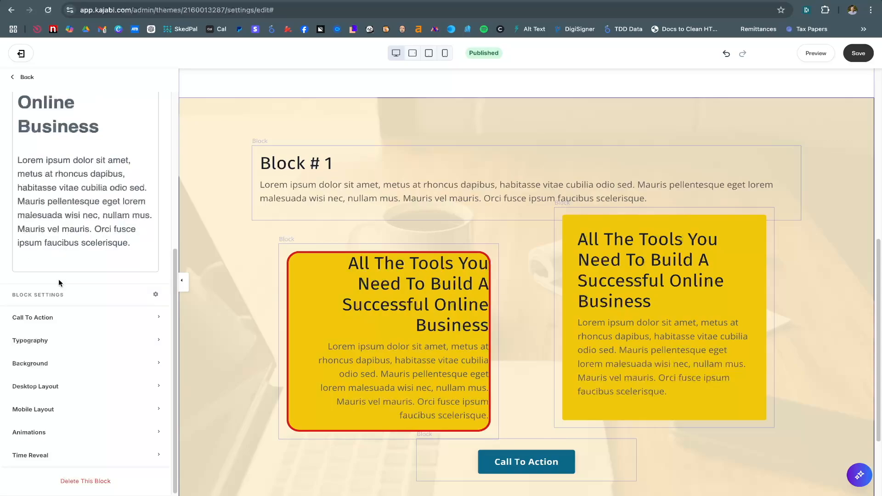
Add a call-to-action button to the left column labelled 'click this'
click(62, 319)
scroll(111, 290, down, 1)
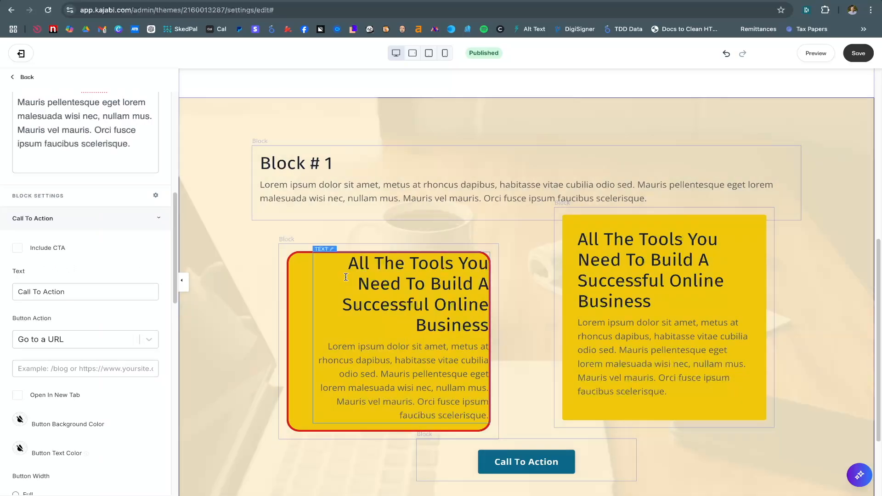
click(18, 248)
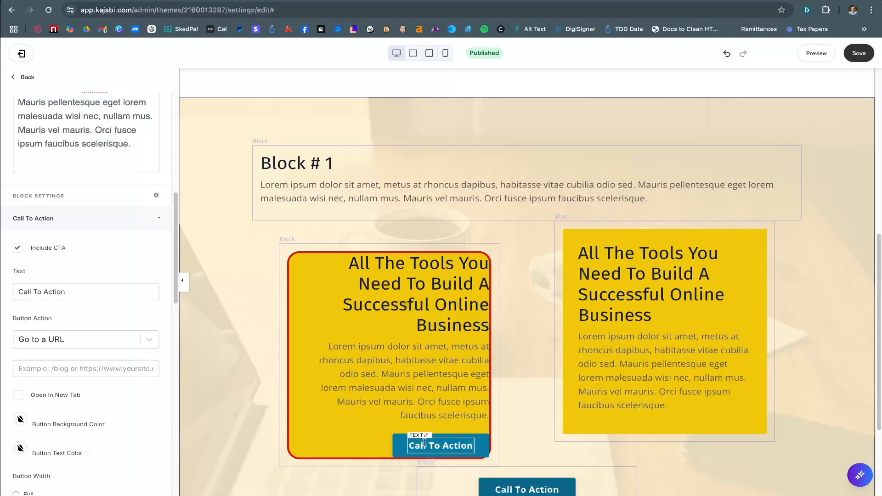
triple_click(83, 292)
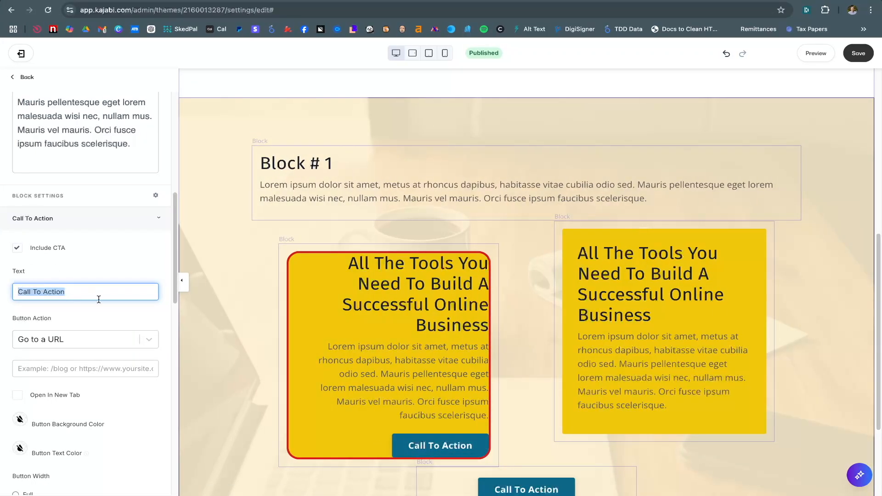
text(click this)
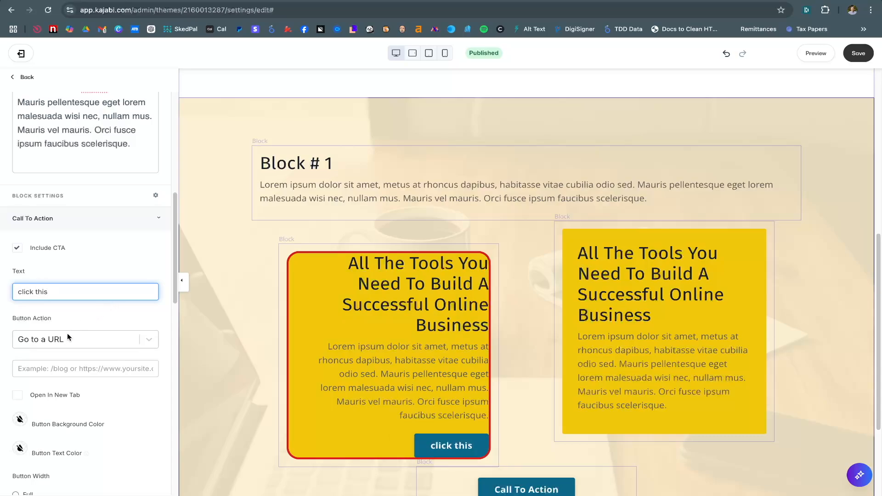
Make the button auto-width with a solid style
scroll(67, 333, down, 2)
scroll(135, 380, down, 5)
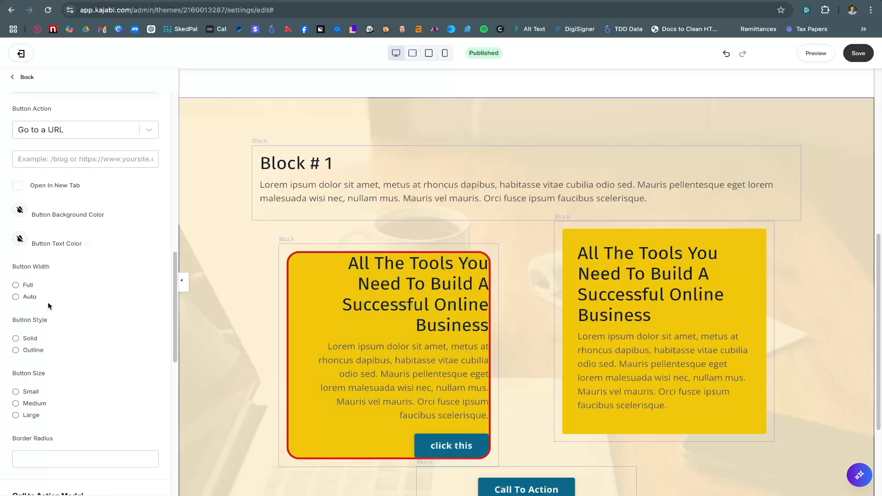
click(16, 285)
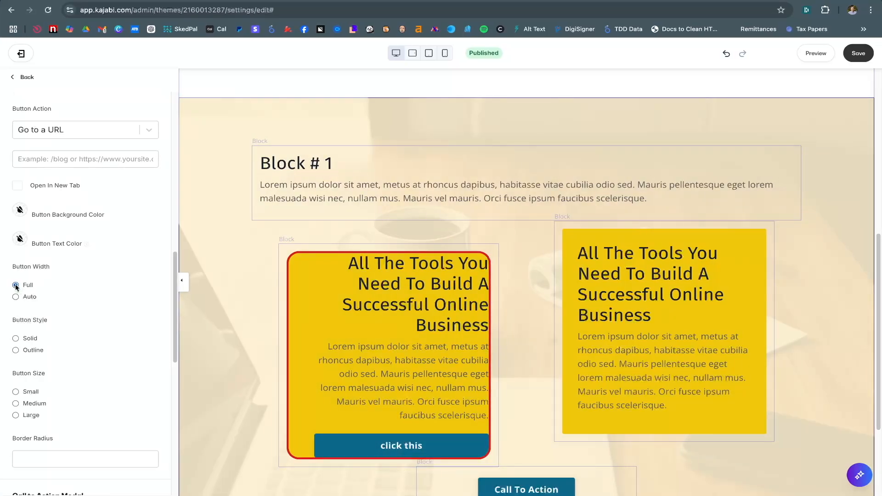
click(16, 297)
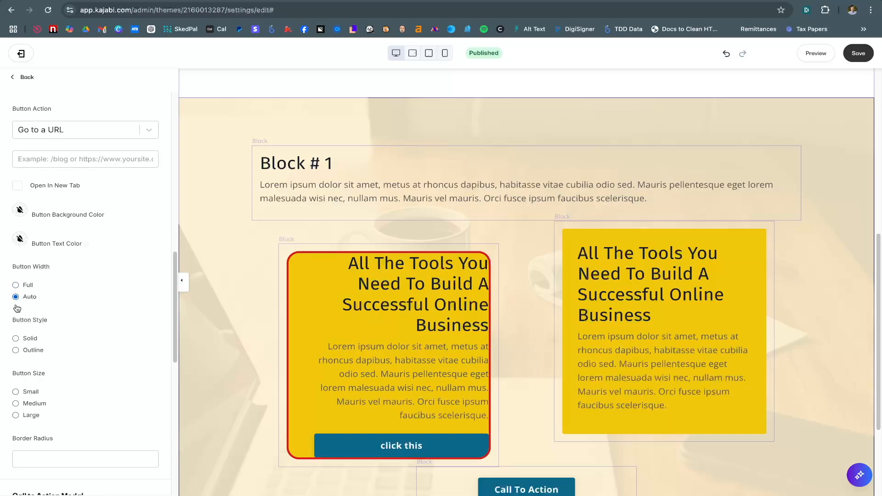
click(15, 351)
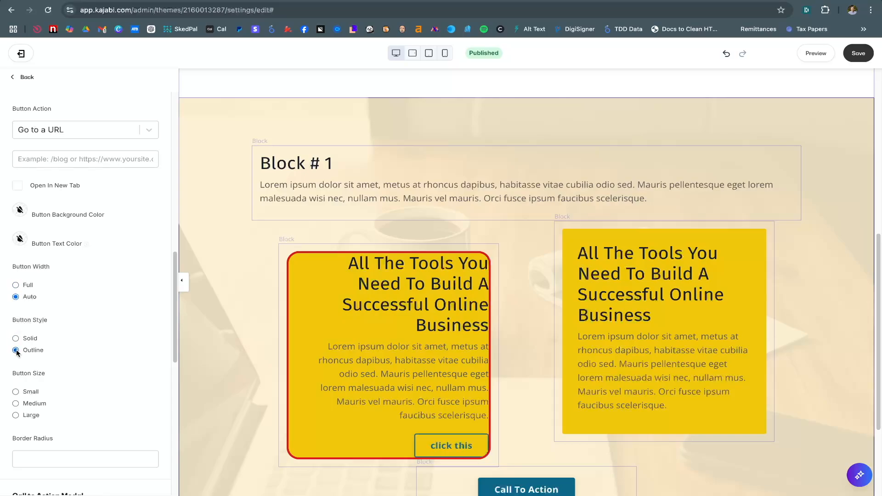
click(15, 338)
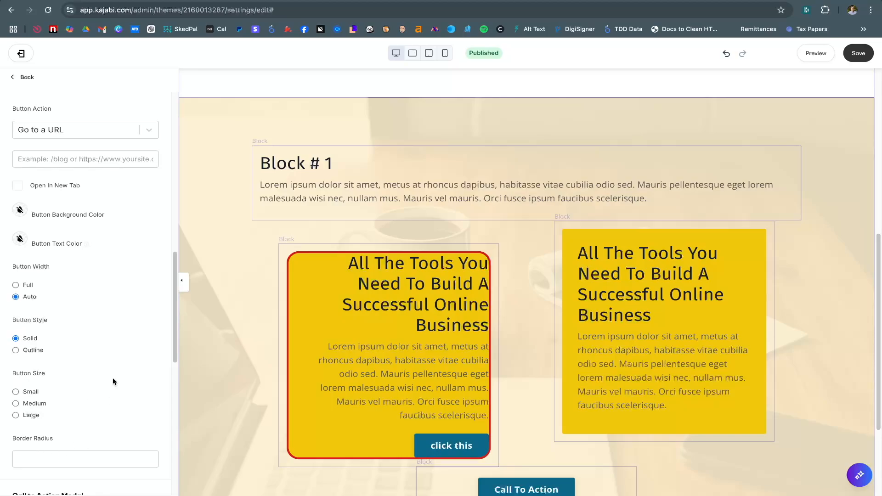
Set the button's border radius to 20
scroll(112, 378, up, 1)
scroll(68, 437, down, 1)
click(66, 452)
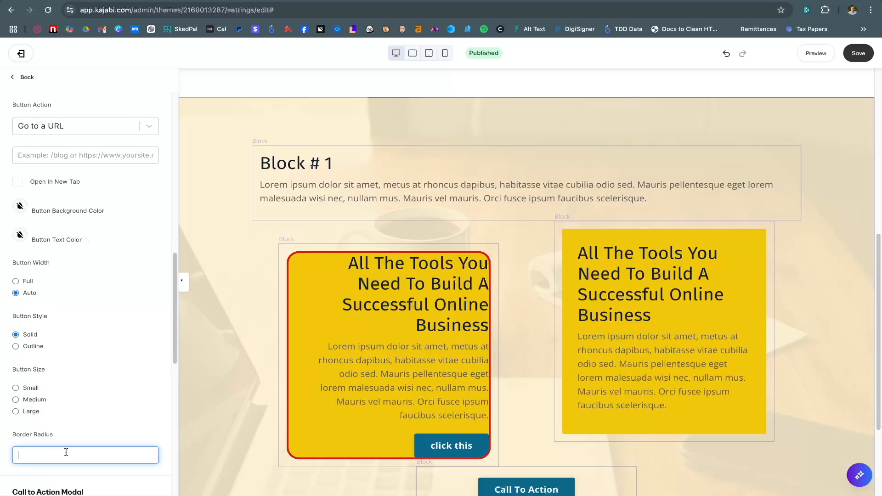
text(50100)
key(BackSpace)
key(BackSpace)
key(BackSpace)
text(50)
key(BackSpace)
key(BackSpace)
Leave the button action as Go to a URL and collapse the Call To Action settings
scroll(87, 313, up, 2)
scroll(57, 290, up, 3)
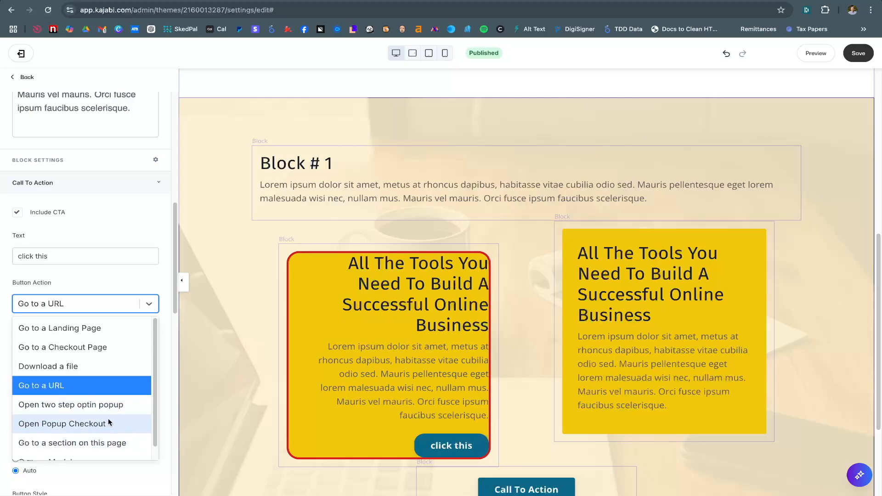
scroll(154, 421, down, 1)
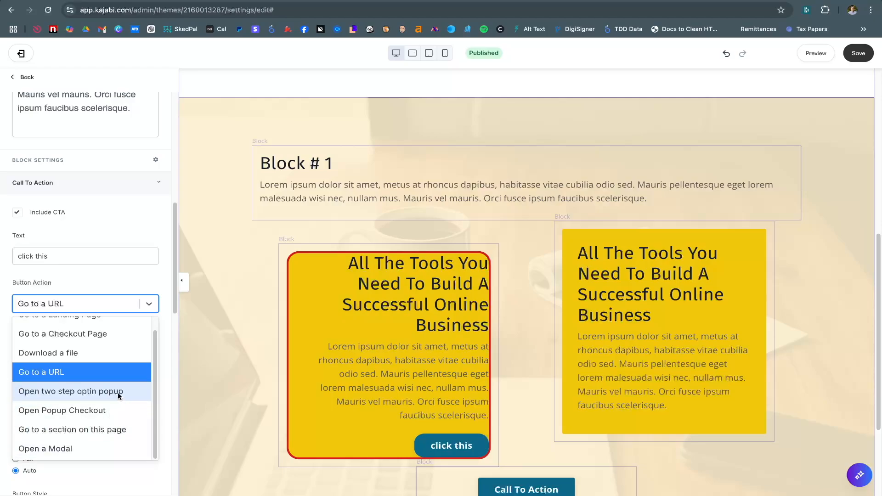
click(144, 281)
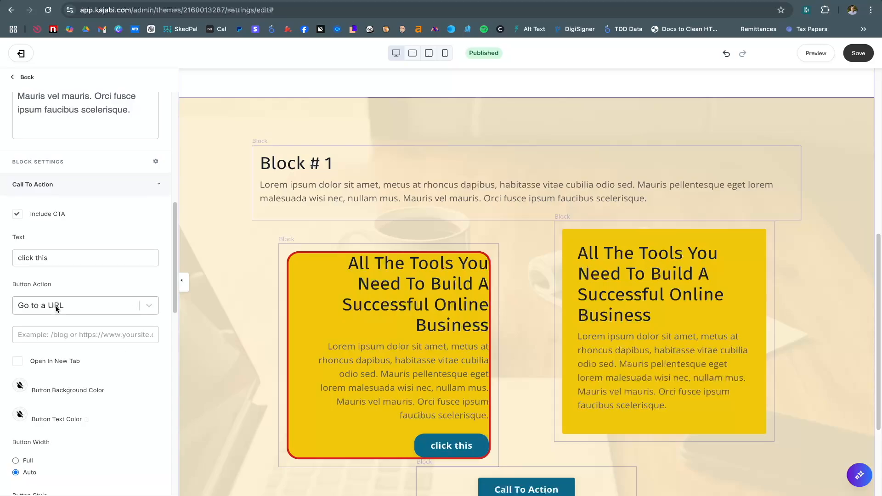
scroll(56, 307, up, 3)
scroll(56, 310, up, 1)
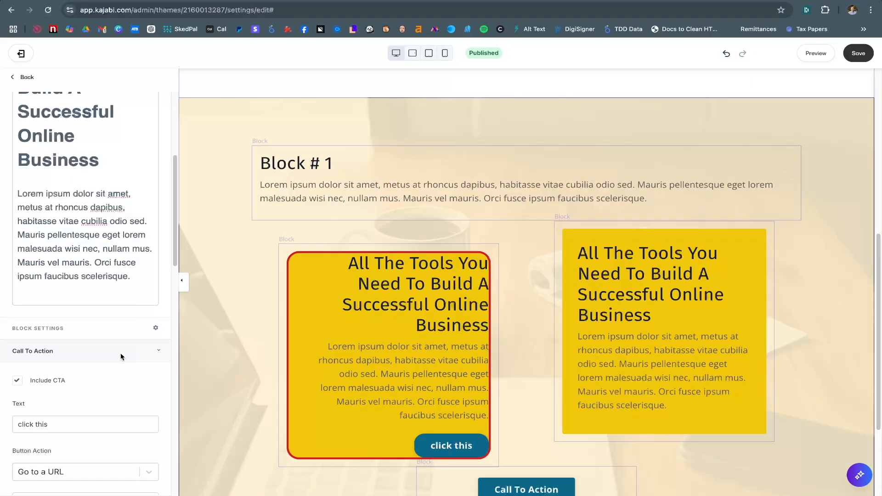
click(159, 352)
scroll(108, 390, down, 2)
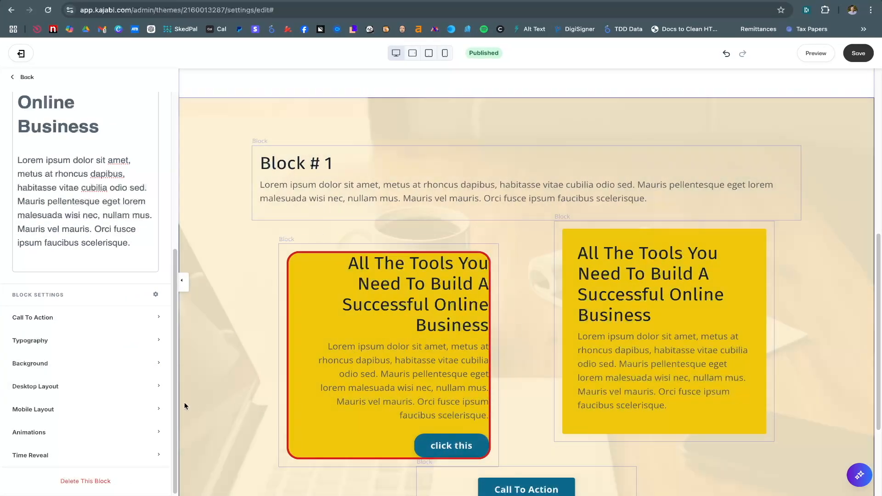
Set the block's Desktop Layout alignment to centre so the button is centred
click(70, 389)
scroll(70, 389, down, 4)
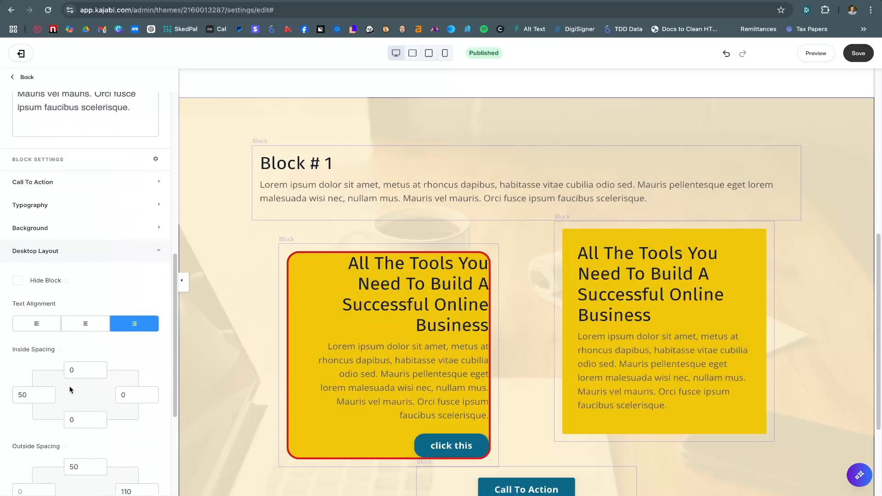
click(85, 326)
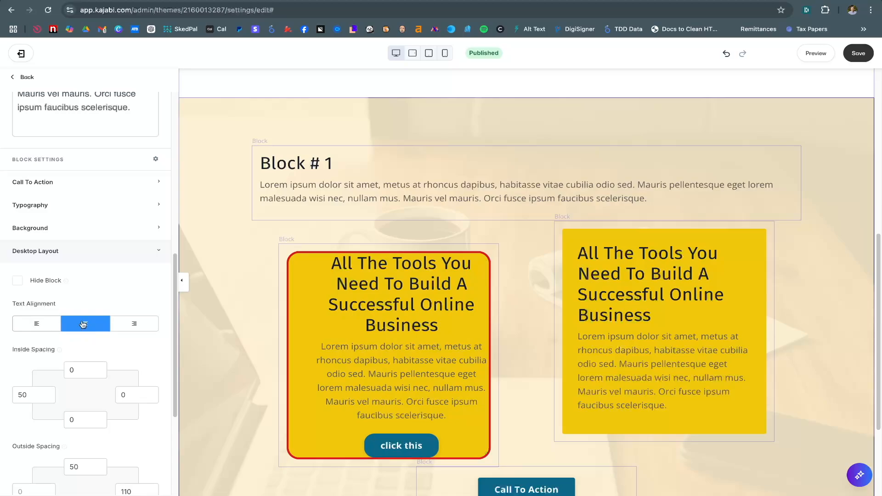
click(33, 327)
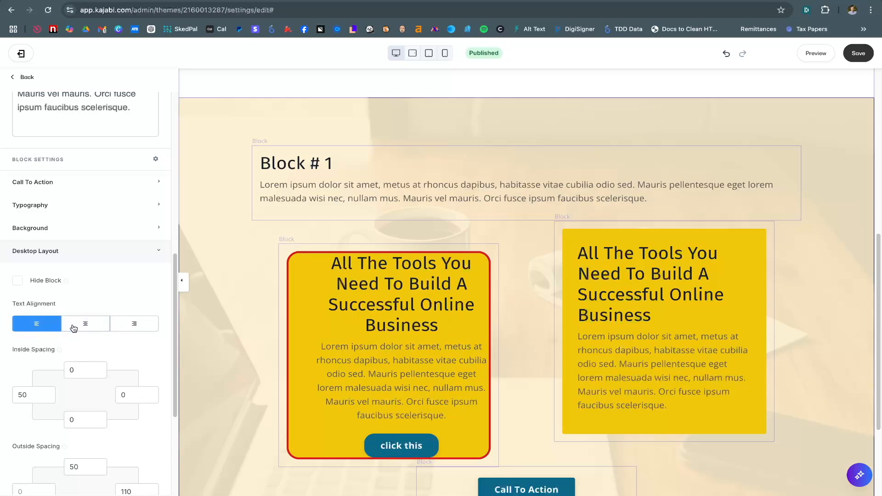
click(115, 329)
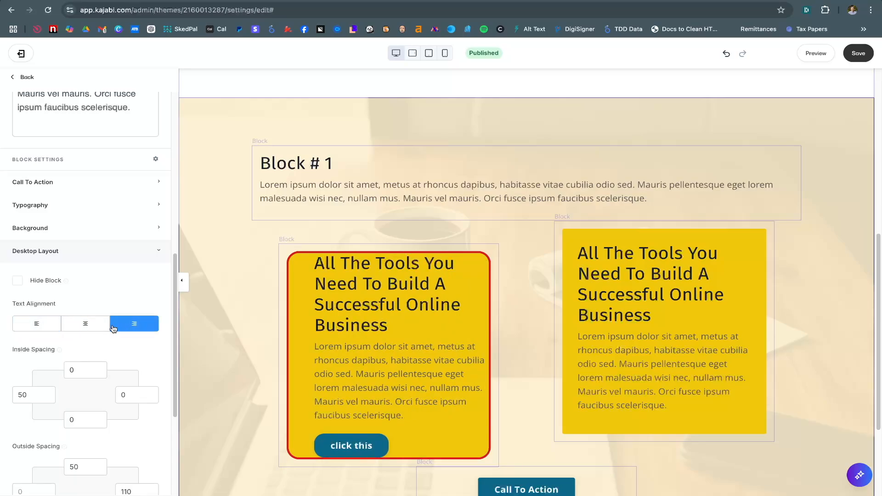
click(99, 329)
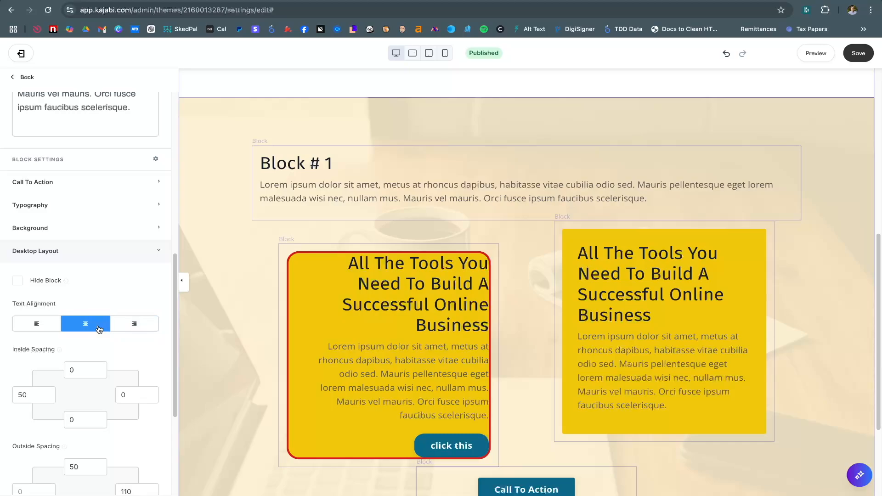
click(114, 249)
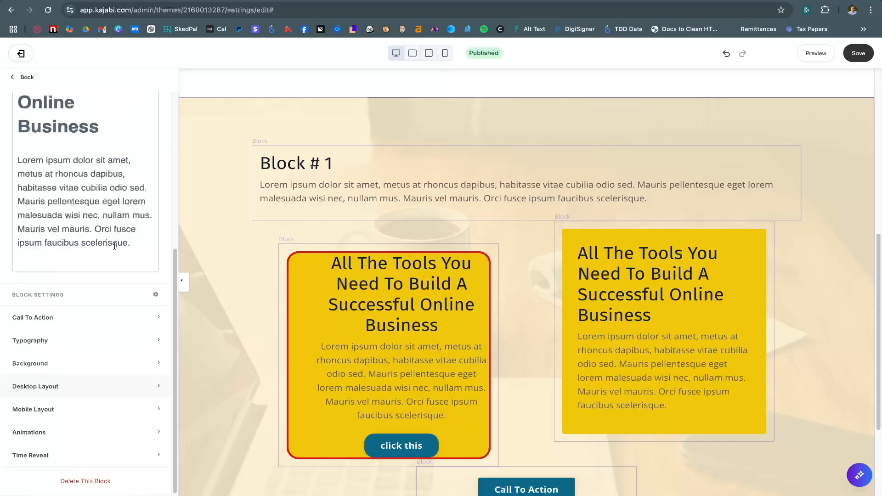
Right-align the column's heading and body text via Formats > Alignment
scroll(101, 336, up, 4)
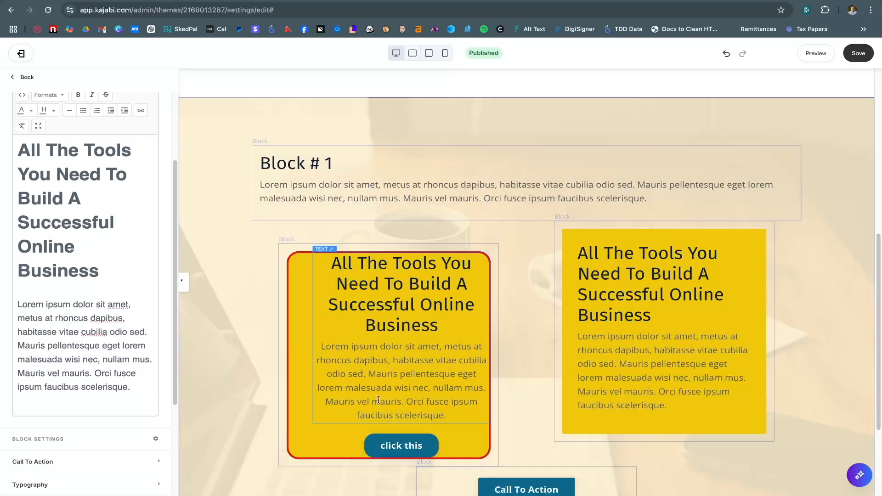
scroll(141, 411, up, 1)
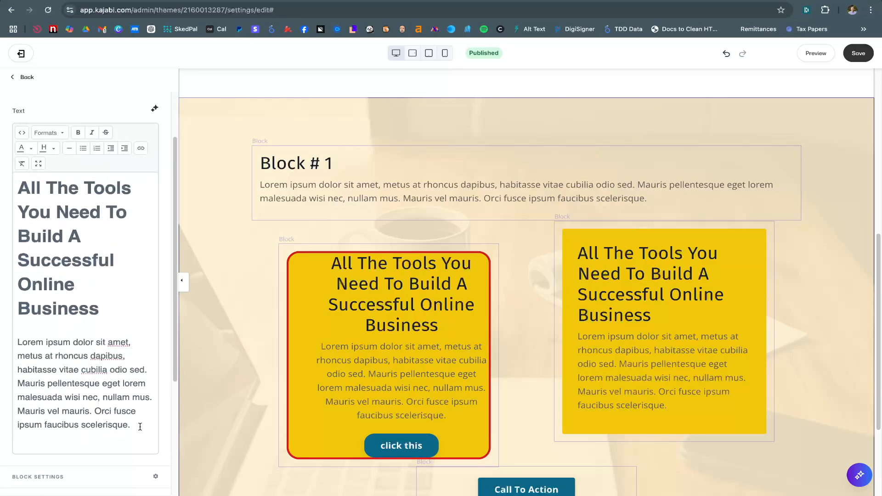
drag(140, 426, 15, 191)
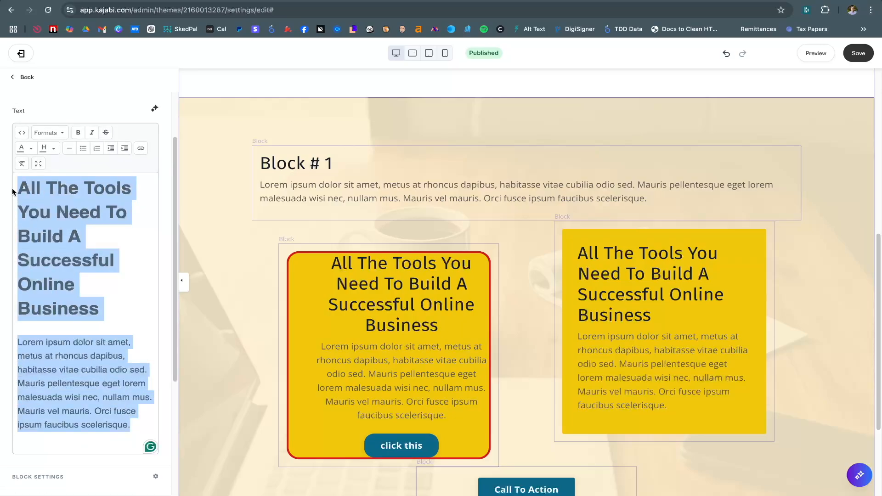
click(54, 134)
mouse_move(106, 209)
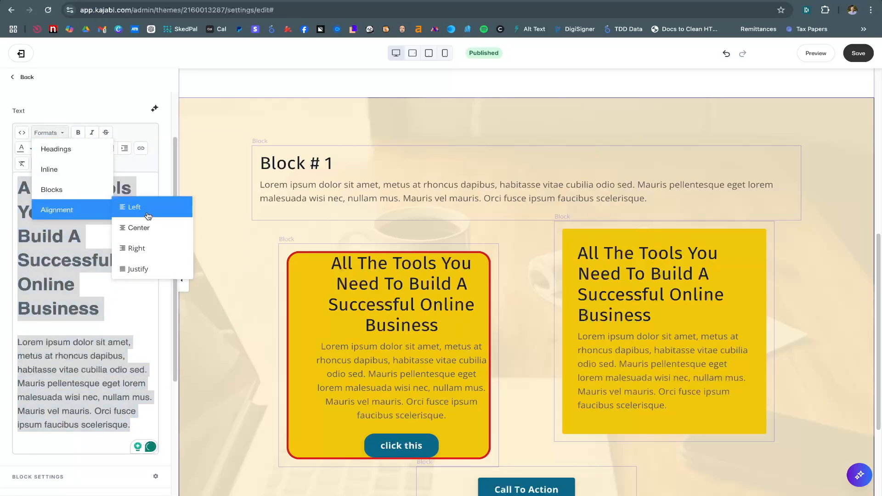
click(151, 249)
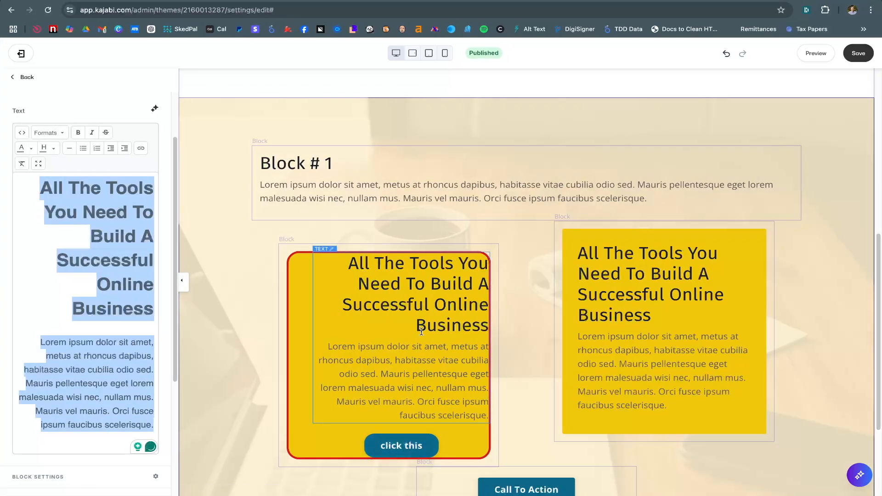
Go back through the block list to the Freebie Page sections list
click(22, 78)
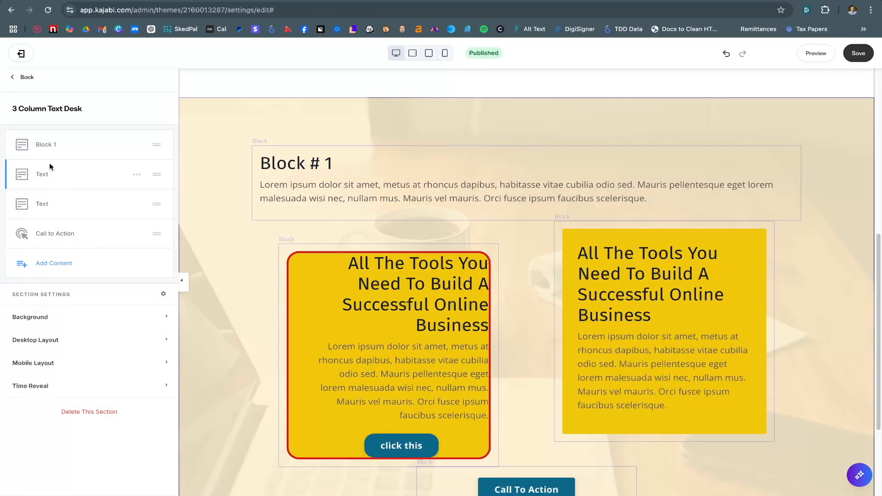
click(48, 145)
scroll(71, 319, down, 5)
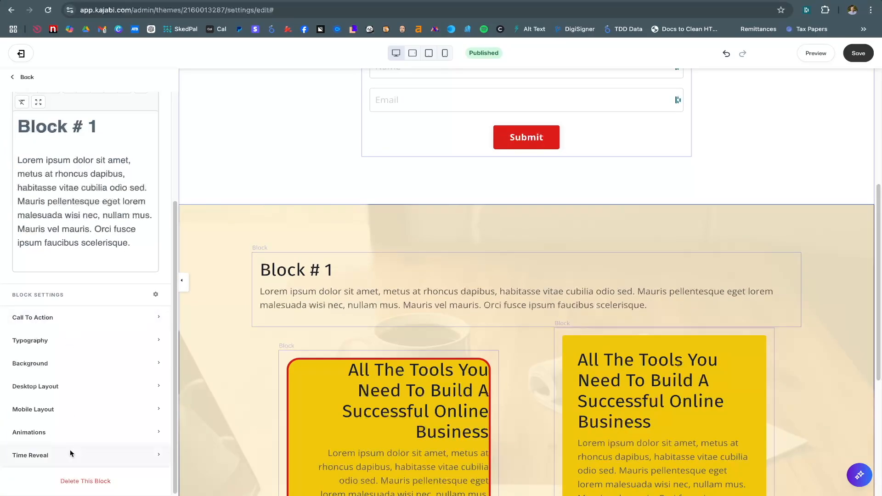
scroll(70, 449, up, 3)
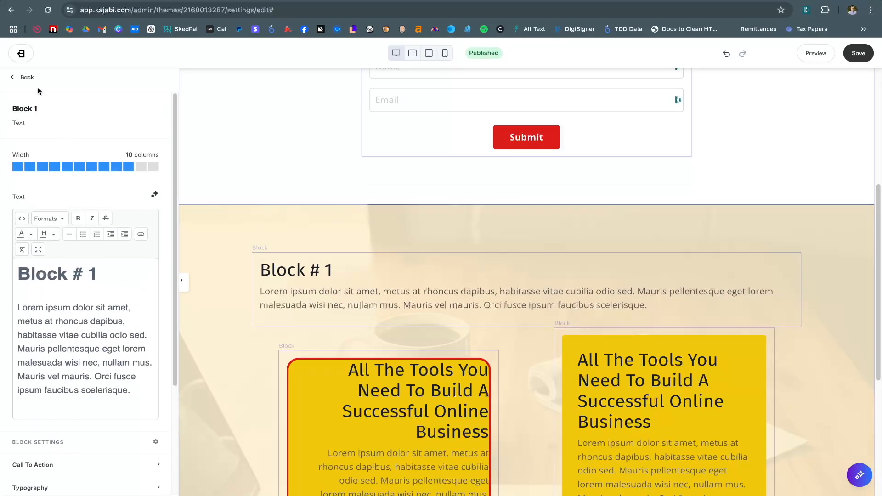
click(28, 78)
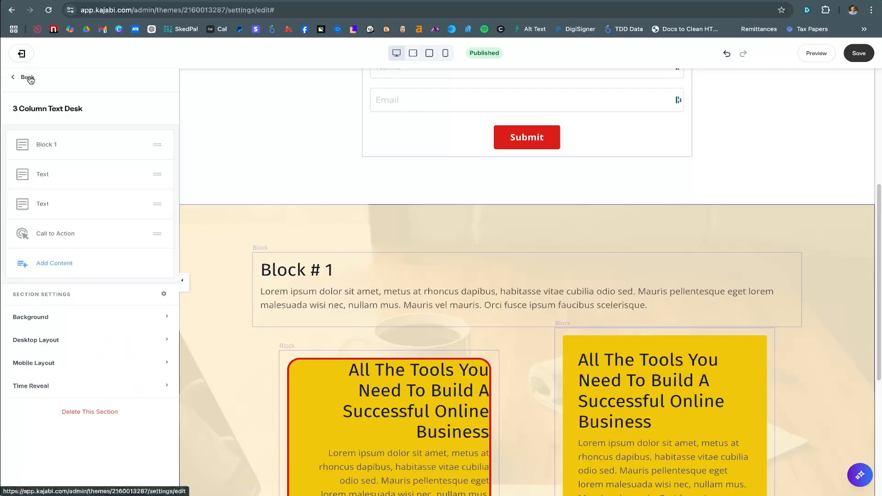
click(29, 79)
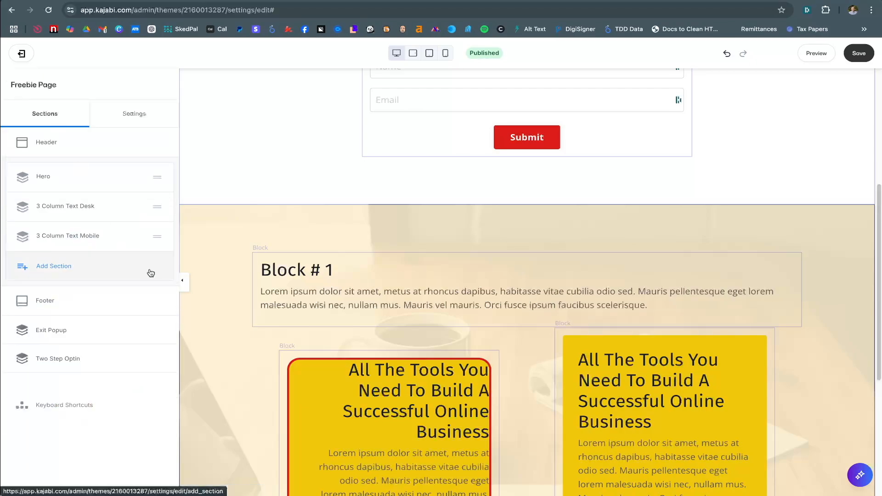